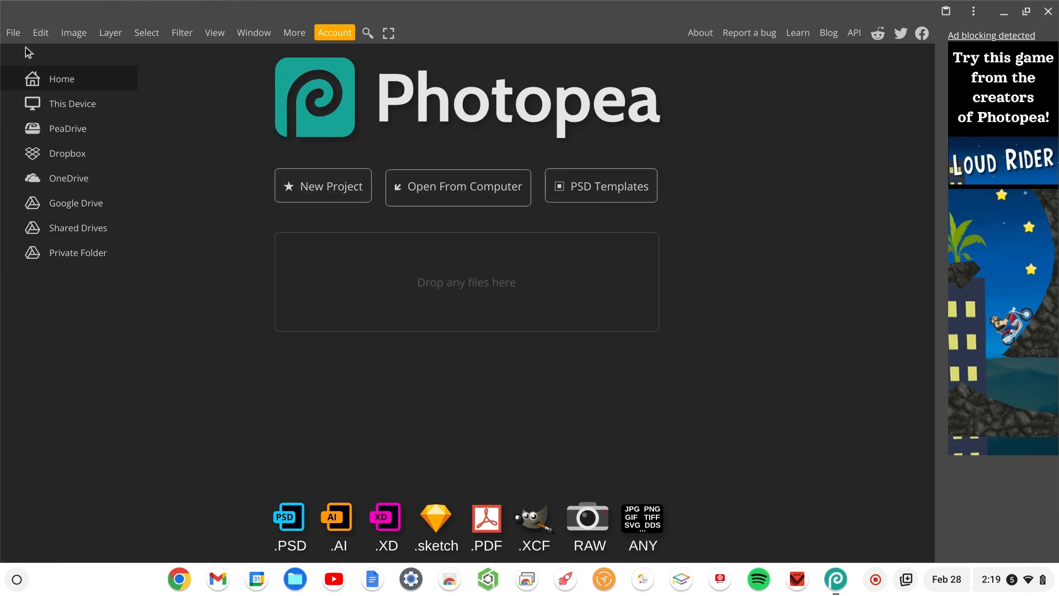
Open babys-pink-fox-onesie-costume.jpg from the Downloads folder
left_click(13, 34)
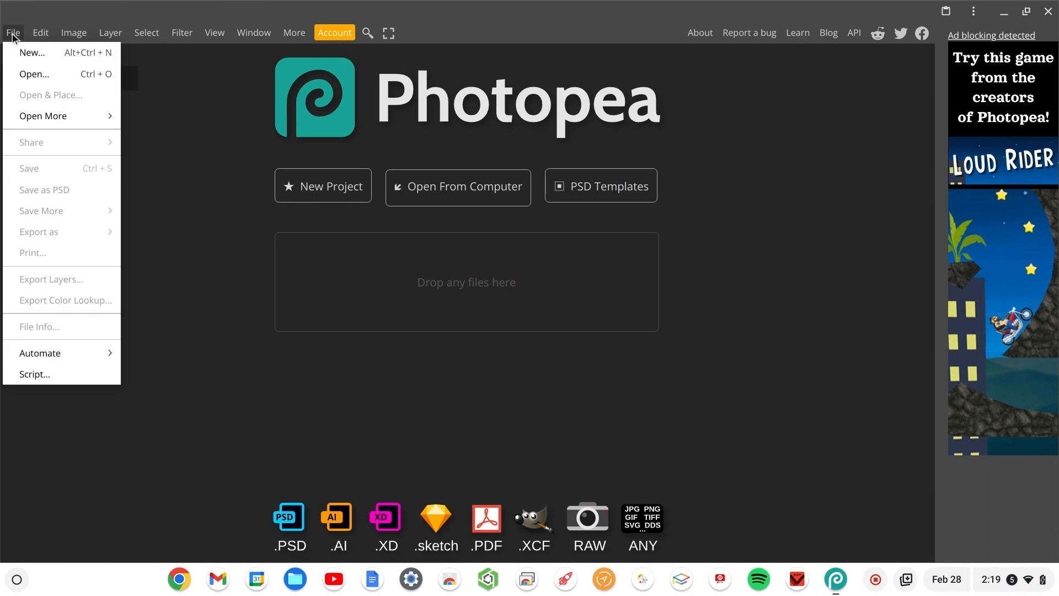
left_click(31, 75)
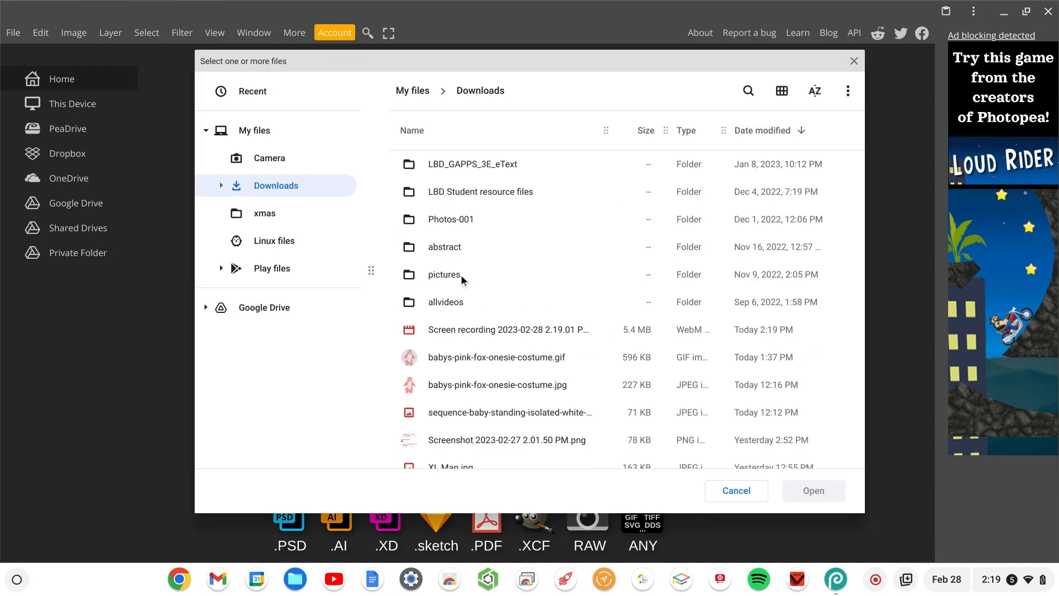
double_click(470, 386)
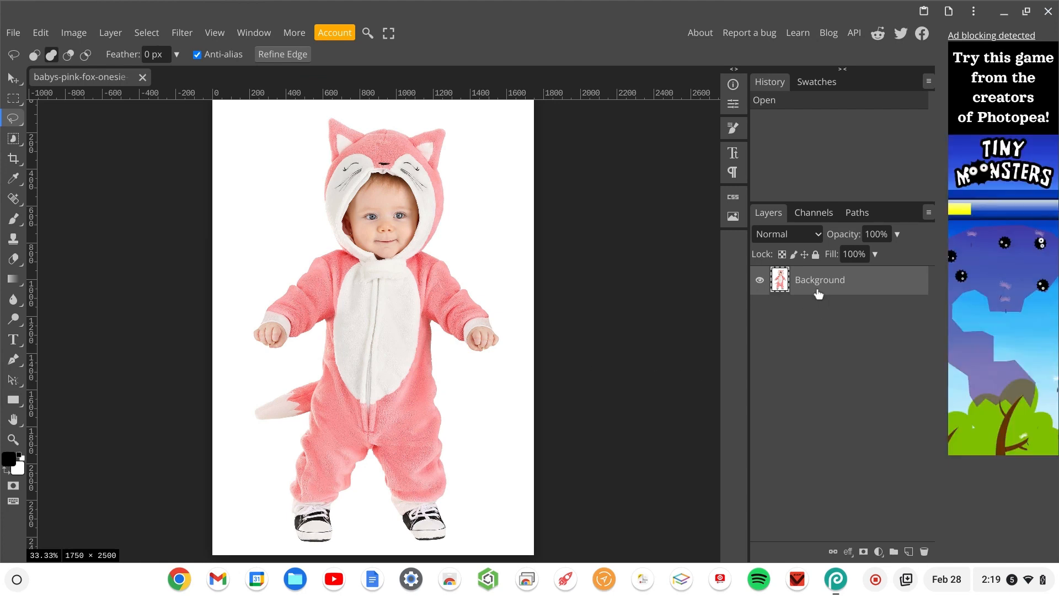
Set the canvas width to 2500 pixels, keeping the anchor centred
left_click(77, 35)
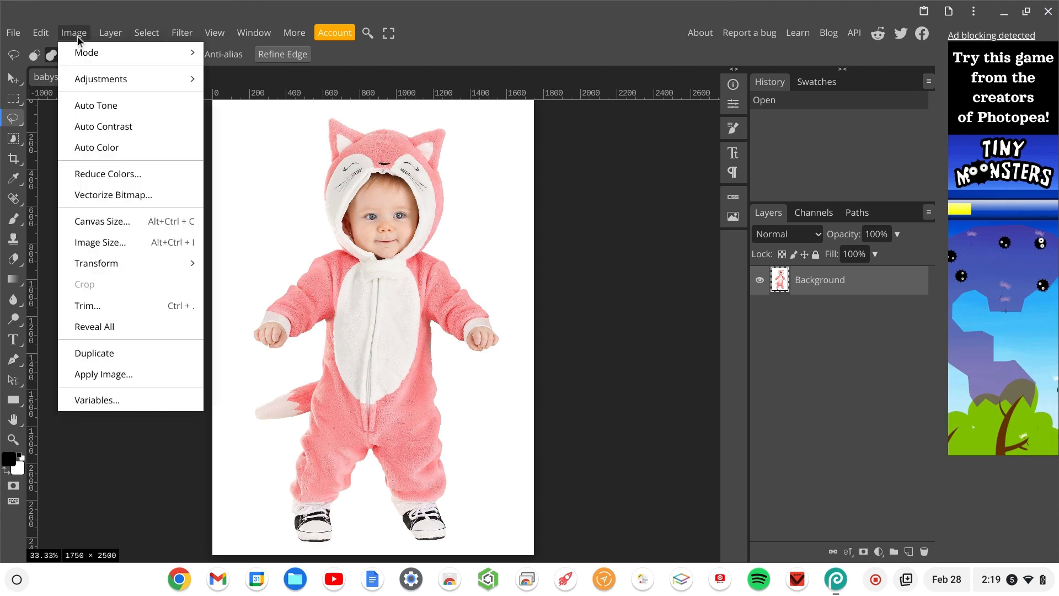
left_click(119, 222)
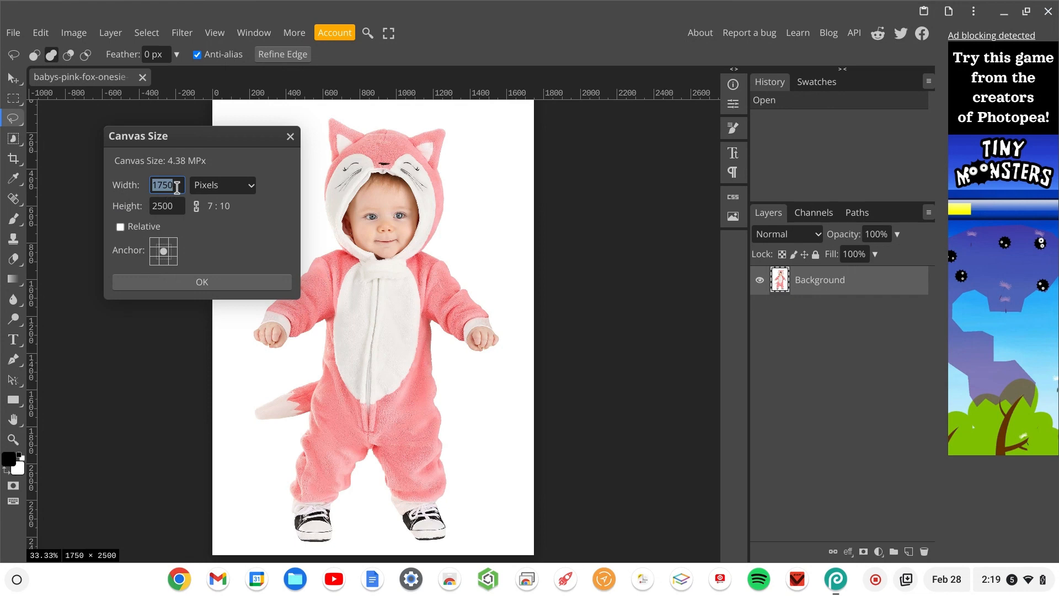
type("2500")
left_click(158, 280)
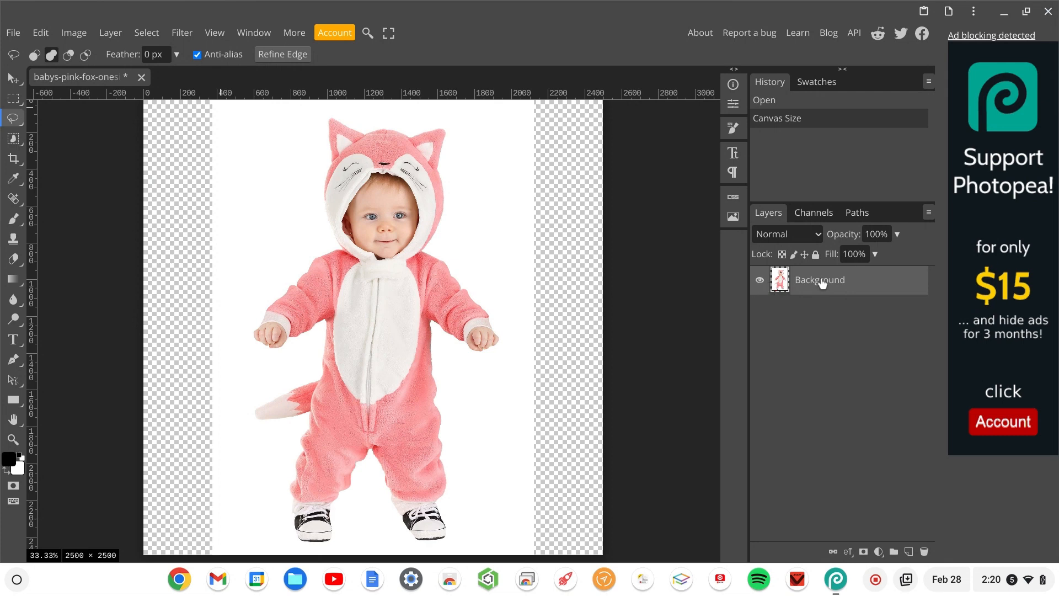
Select the baby with the Object Selection tool by enclosing the whole figure from above the ears to below the shoes
left_click(14, 141)
right_click(14, 142)
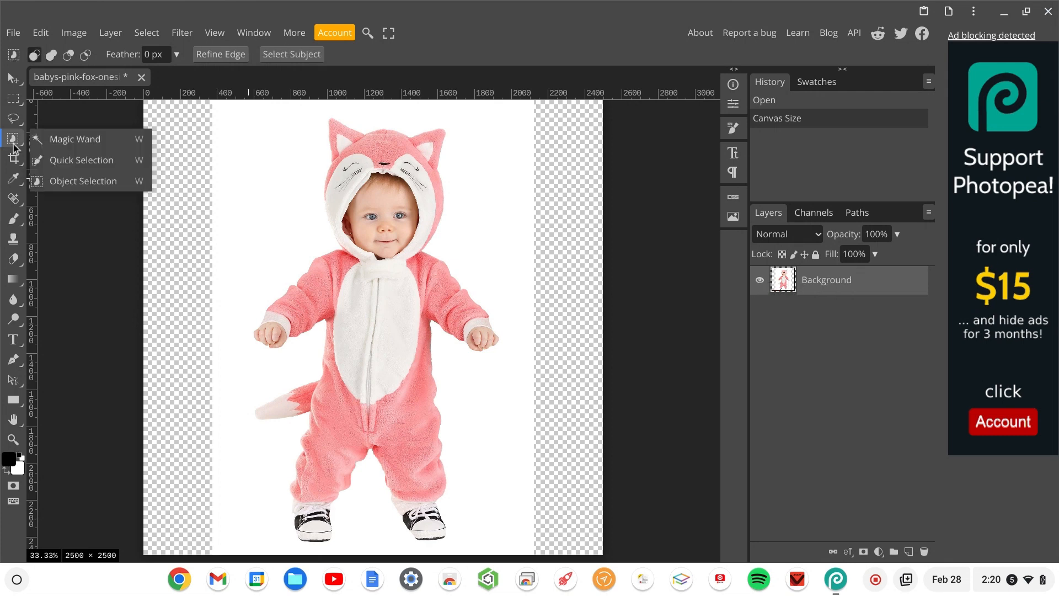
left_click(82, 184)
left_click_drag(237, 103, 516, 547)
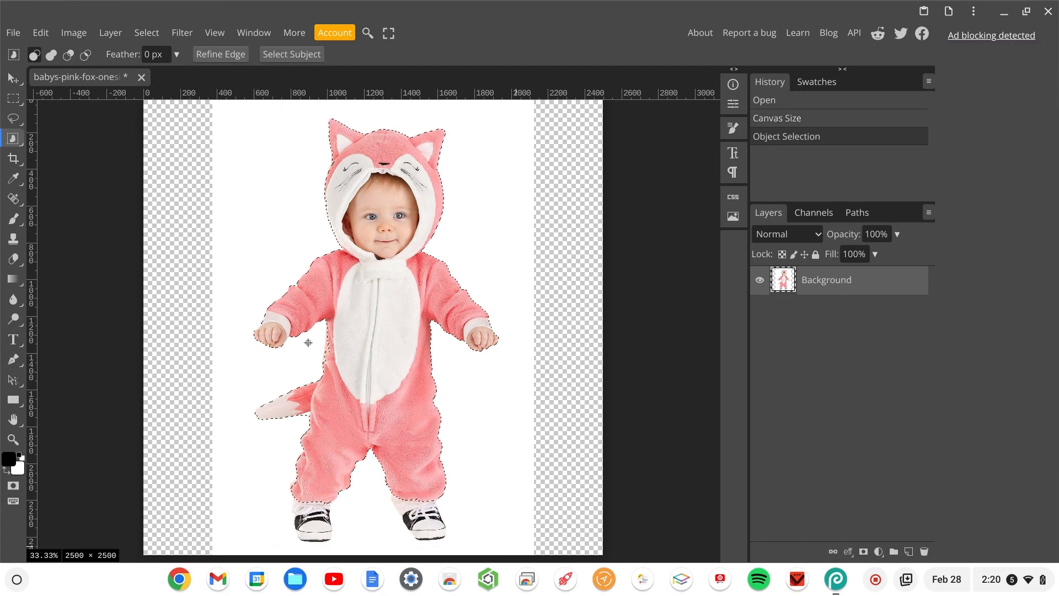
Try a small Lasso outline beside the torso under the arm in new-selection mode, and undo it
scroll(308, 342, "up", 4)
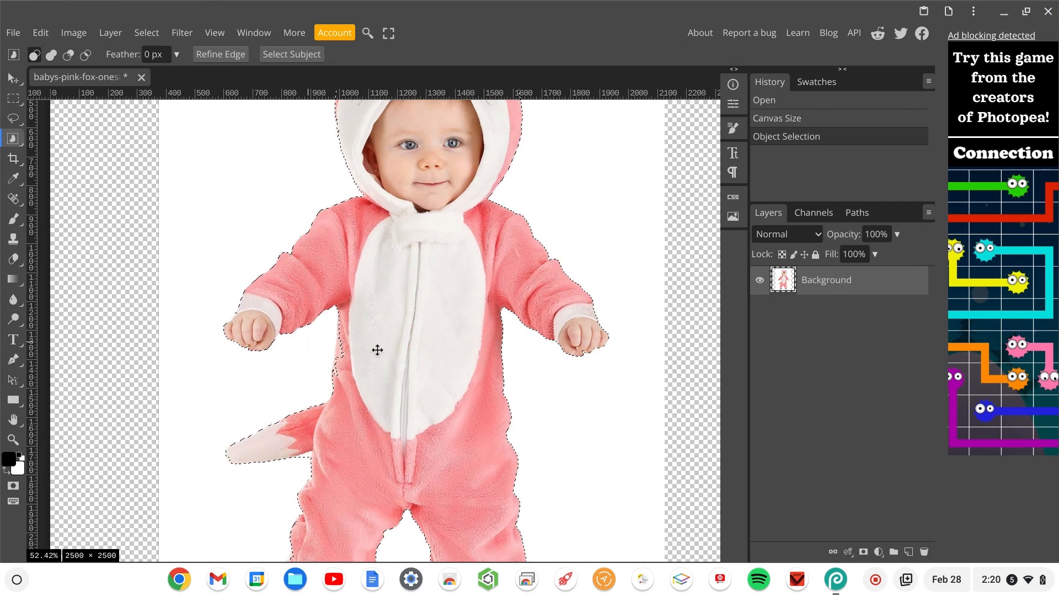
left_click(13, 119)
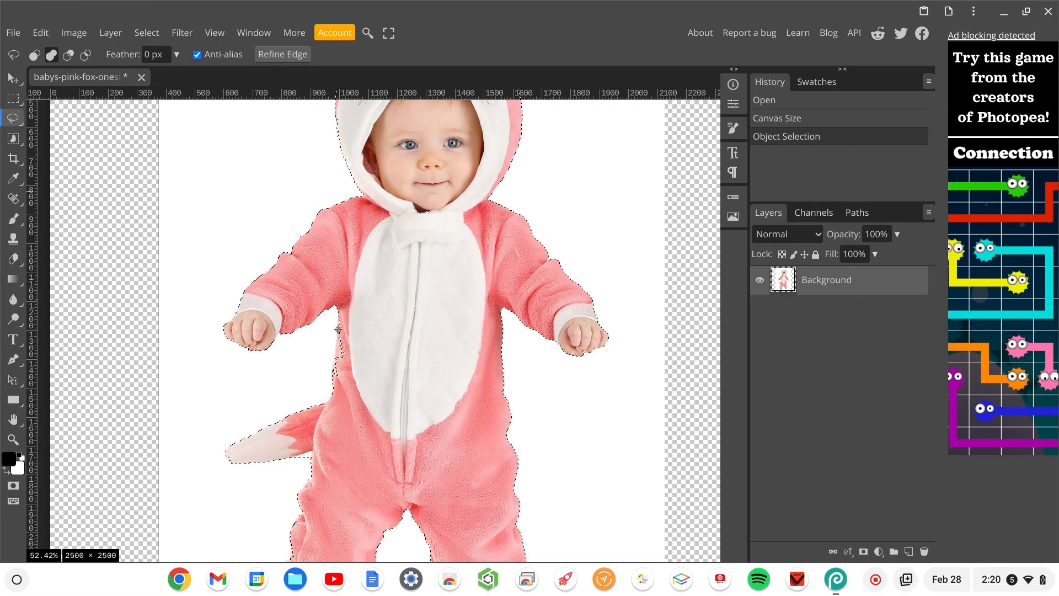
left_click(36, 56)
mouse_move(330, 315)
left_mouse_down()
mouse_move(329, 337)
mouse_move(342, 338)
mouse_move(329, 318)
left_mouse_up()
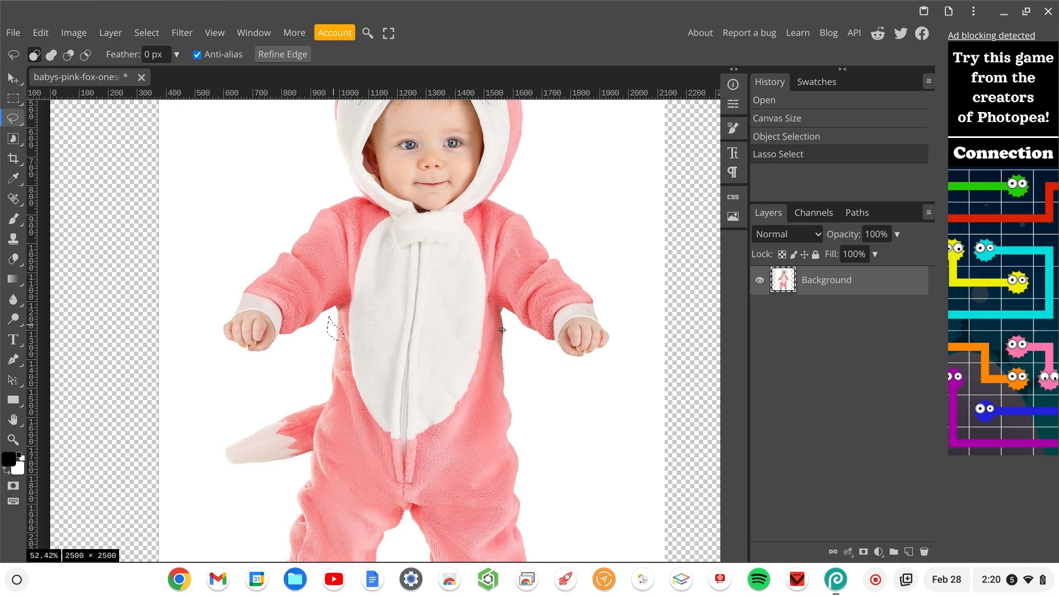
key("ctrl+z")
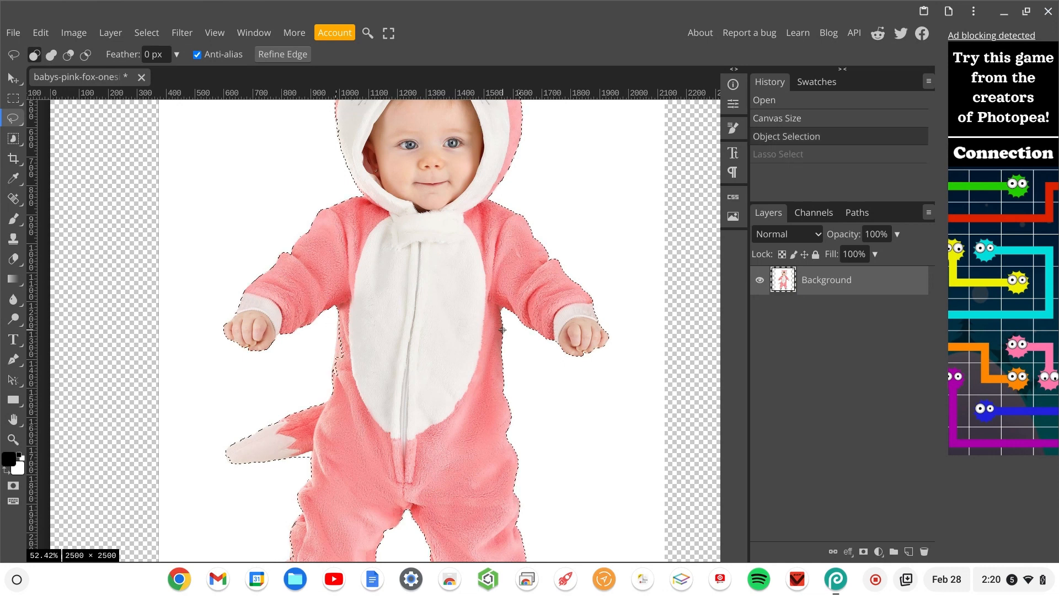
Refine the selection with the Lasso, adding the missed strip of costume above the tail and subtracting the white area under the tail
left_click(48, 57)
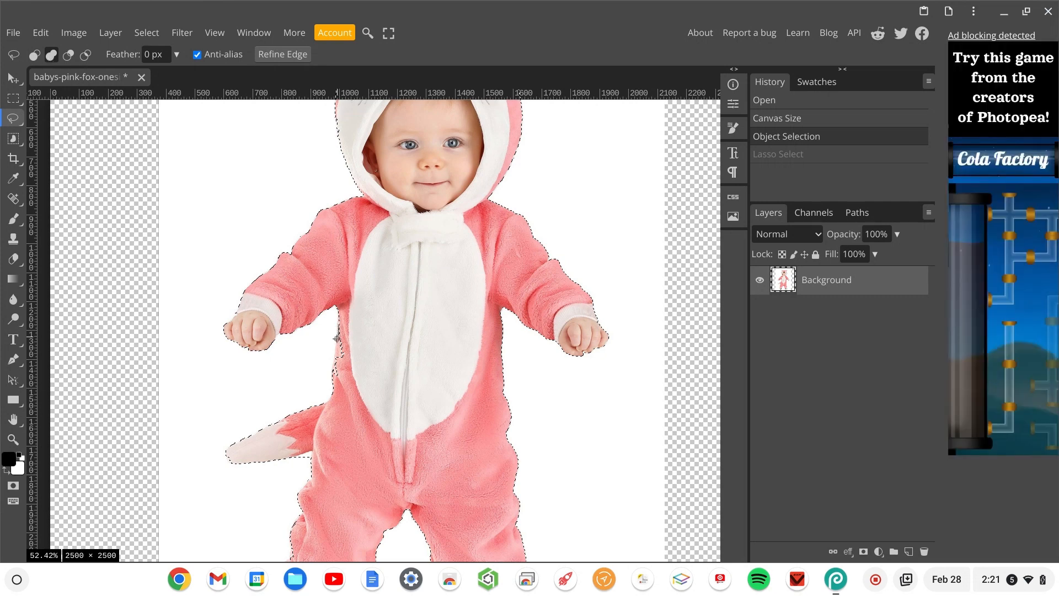
left_click_drag(337, 337, 342, 380)
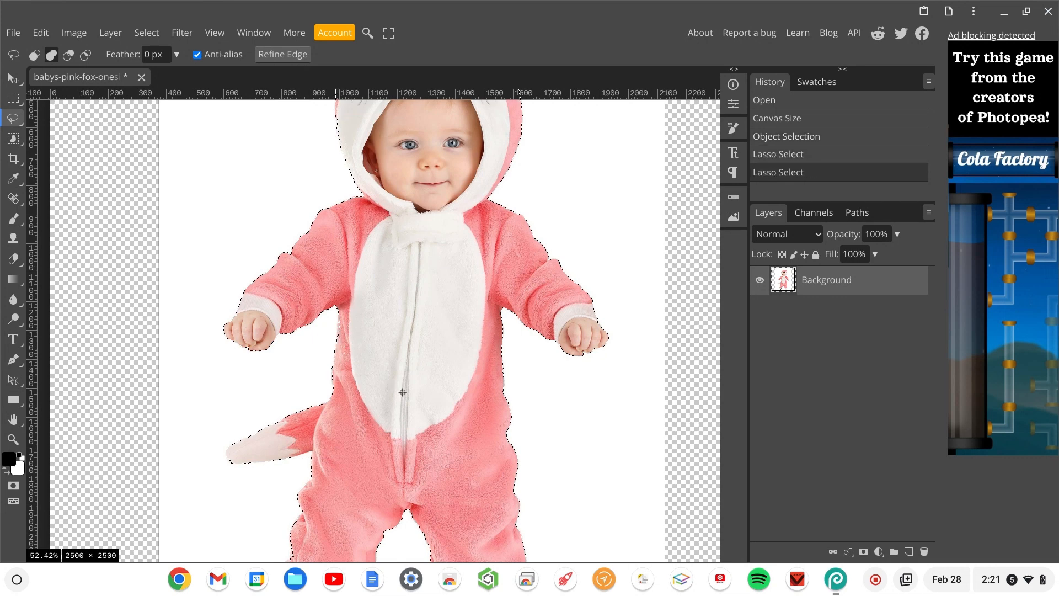
scroll(403, 392, "down", 3)
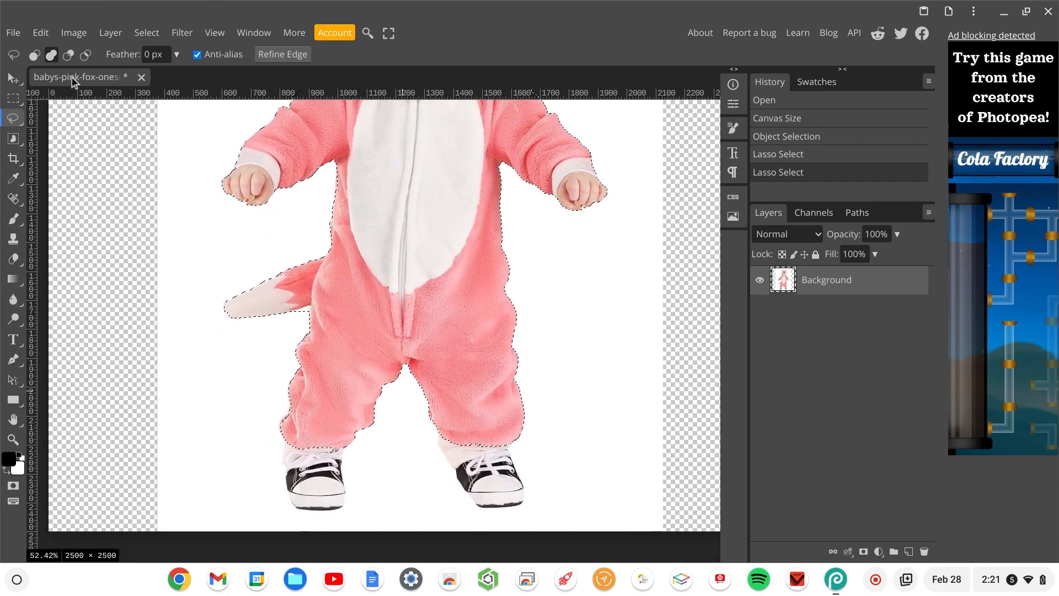
left_click(68, 57)
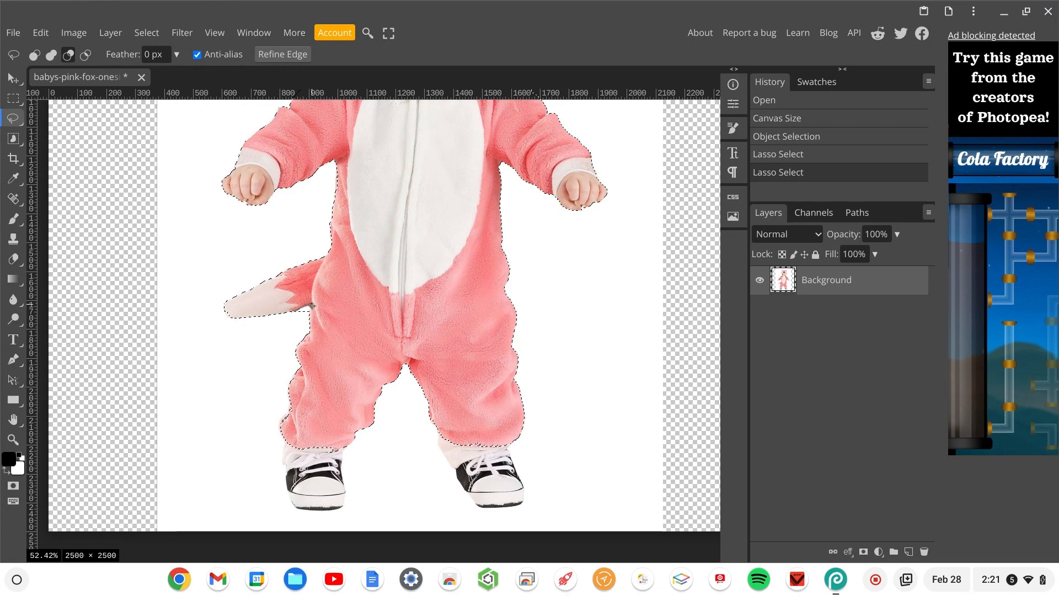
left_click_drag(306, 315, 294, 312)
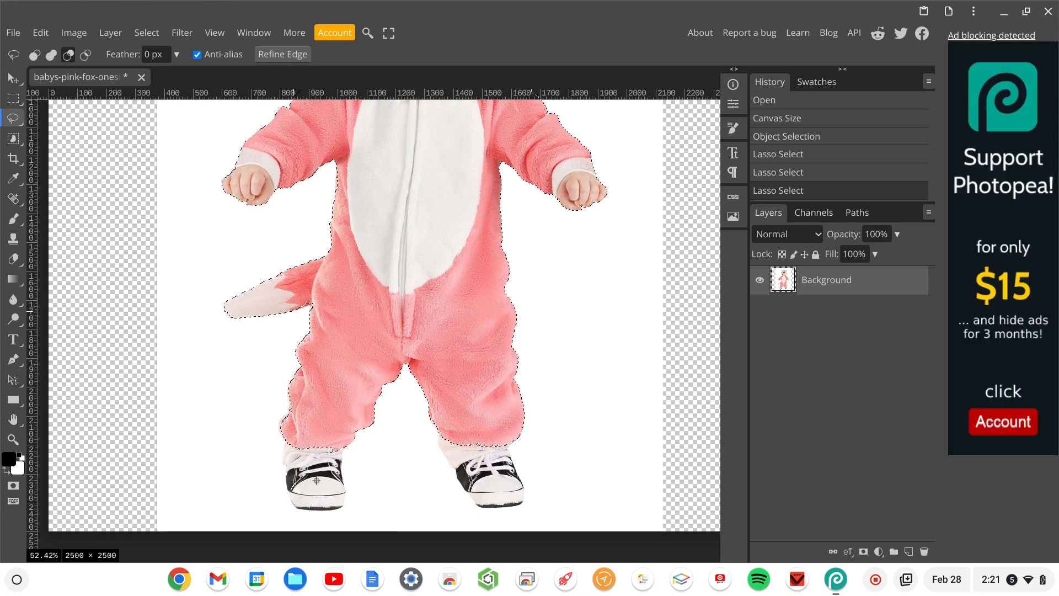
Add both shoes and ankle cuffs to the baby's selection with the Lasso
scroll(316, 481, "down", 1)
scroll(316, 480, "down", 3)
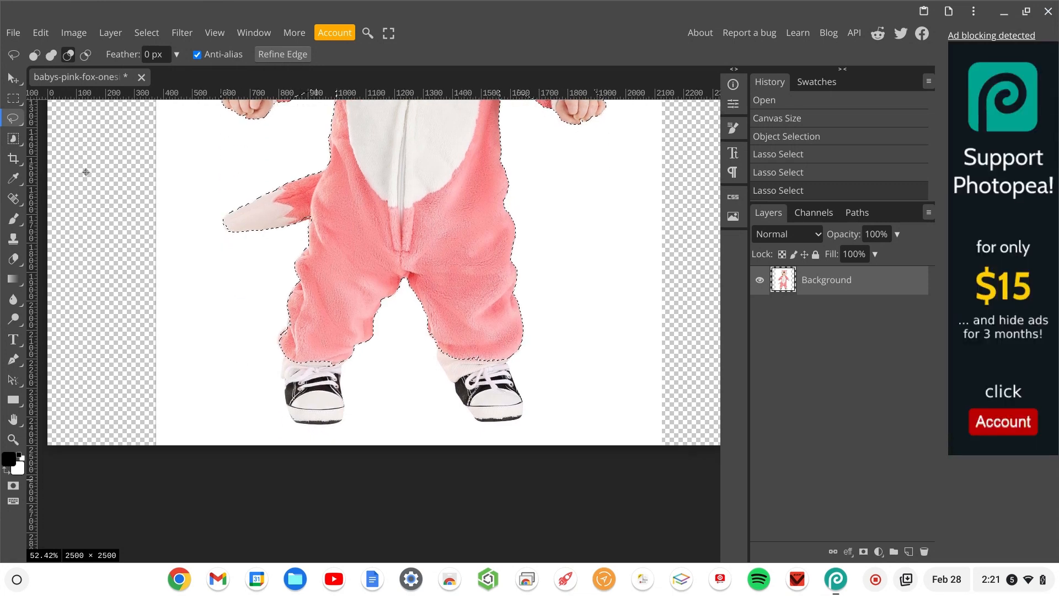
left_click(51, 57)
mouse_move(283, 355)
left_mouse_down()
mouse_move(284, 405)
mouse_move(299, 424)
mouse_move(339, 422)
mouse_move(343, 357)
left_mouse_up()
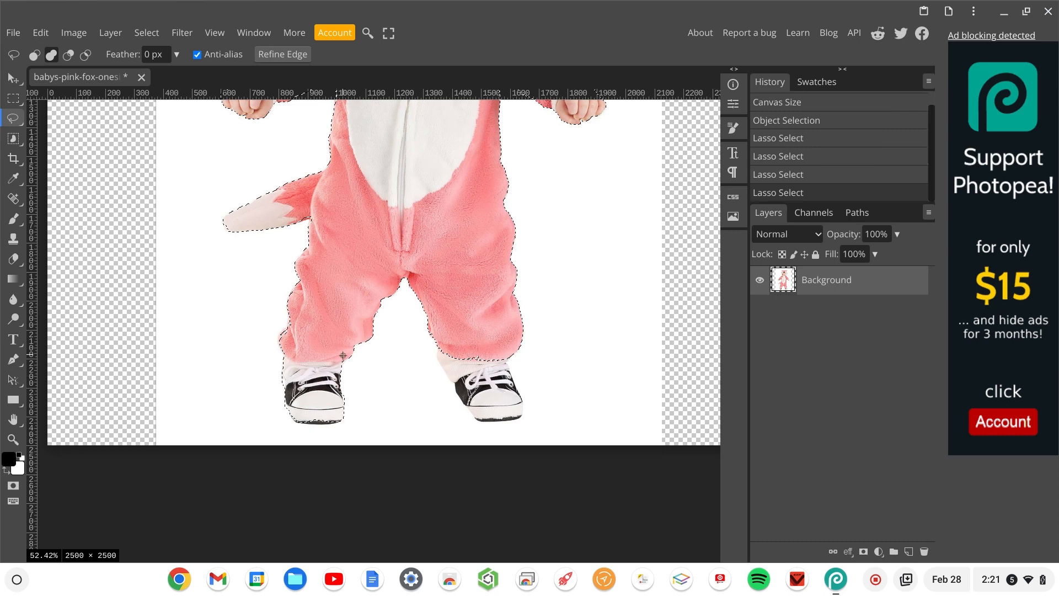
mouse_move(439, 349)
left_mouse_down()
mouse_move(468, 412)
mouse_move(509, 420)
mouse_move(524, 400)
mouse_move(504, 349)
left_mouse_up()
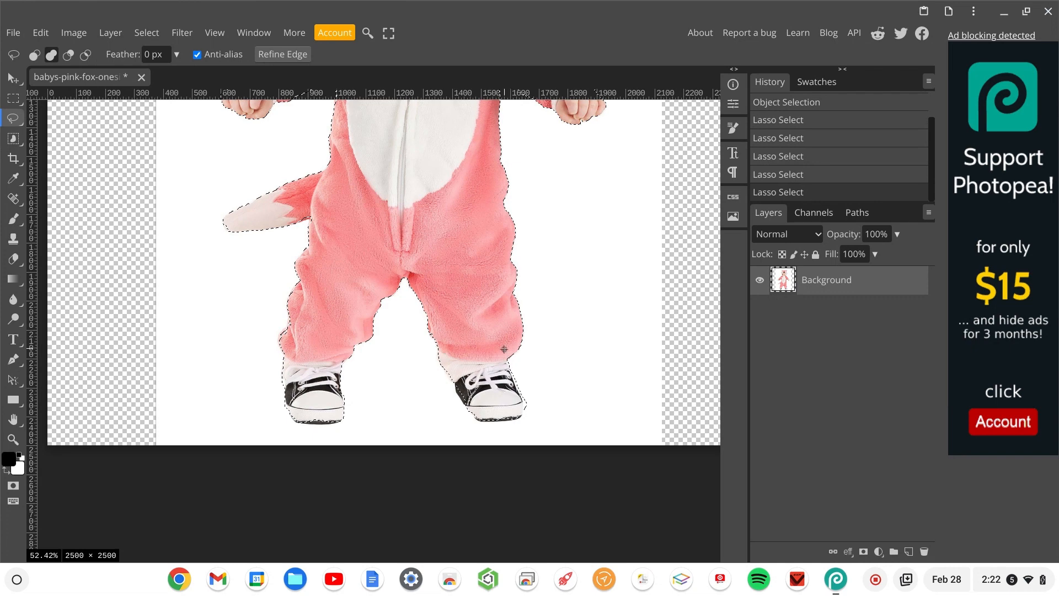
Add a raster mask to the Background layer from the baby's selection
scroll(504, 349, "down", 5)
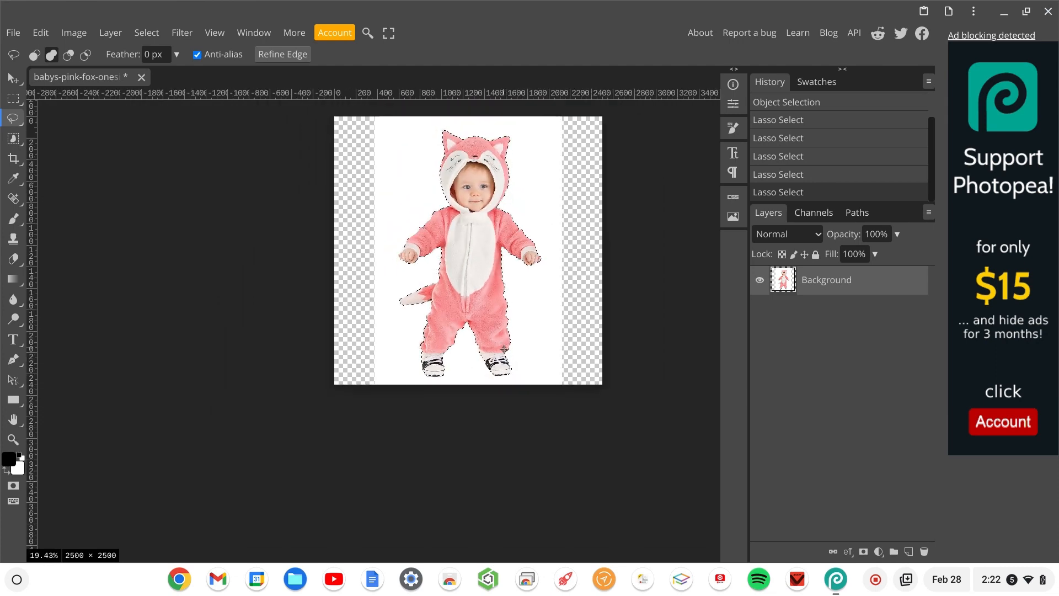
scroll(504, 349, "right", 2)
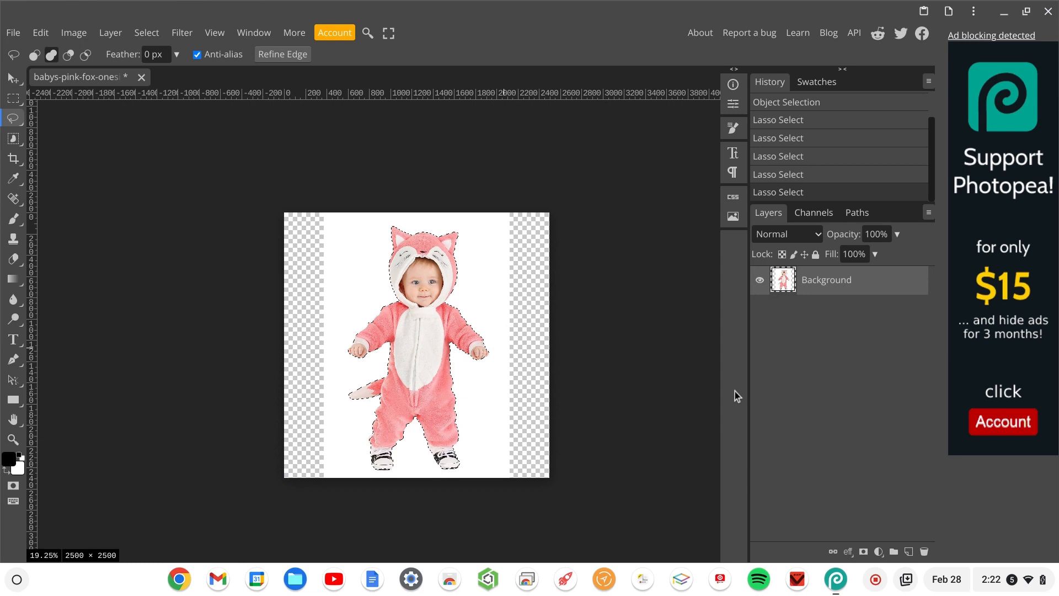
left_click(862, 552)
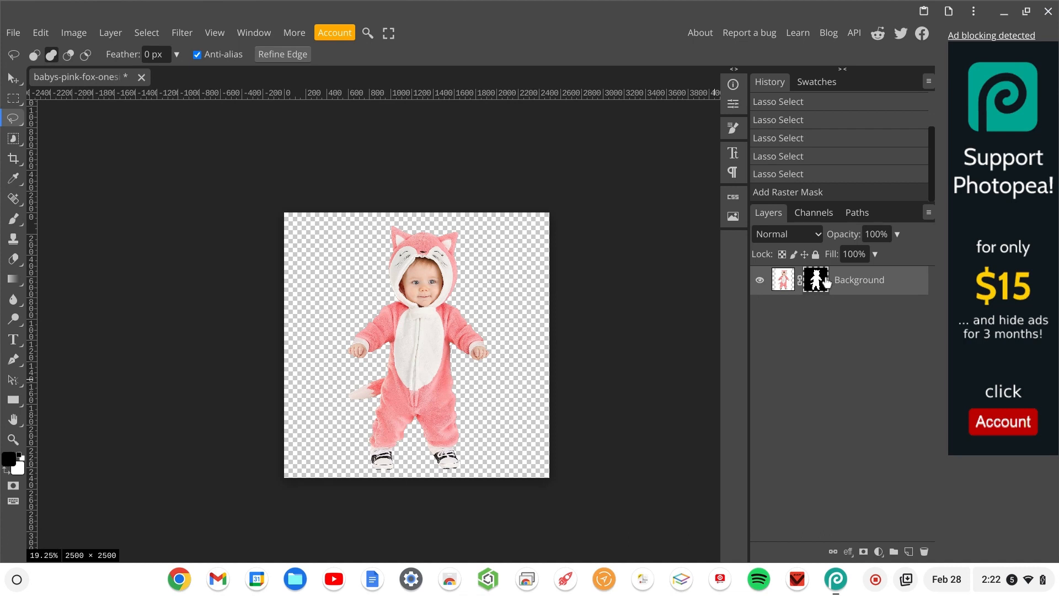
Try Puppet Warp on the masked layer's image, close it without warping, and undo the raster mask
left_click(787, 281)
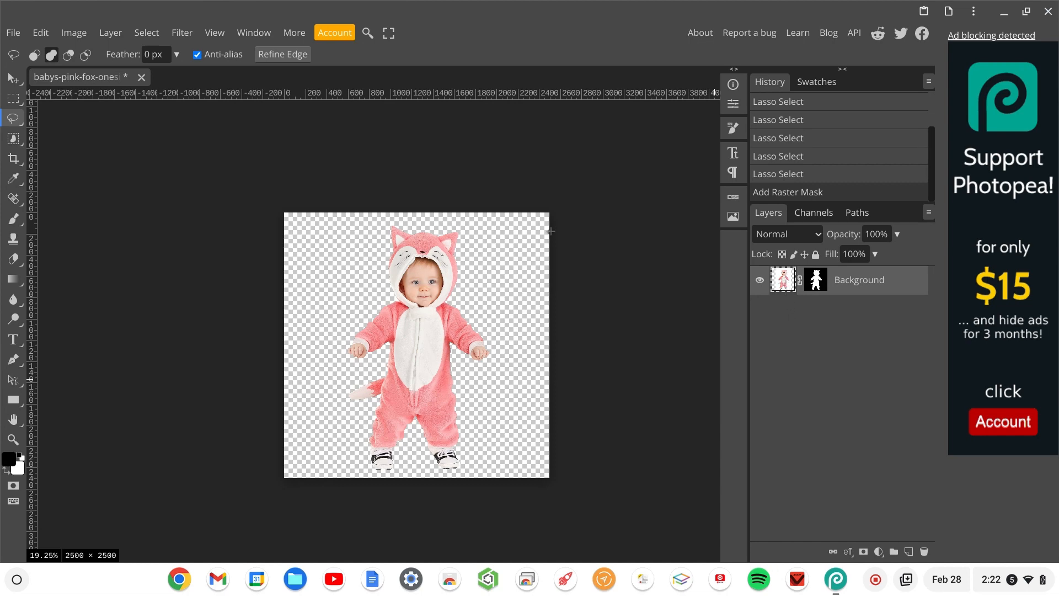
left_click(49, 36)
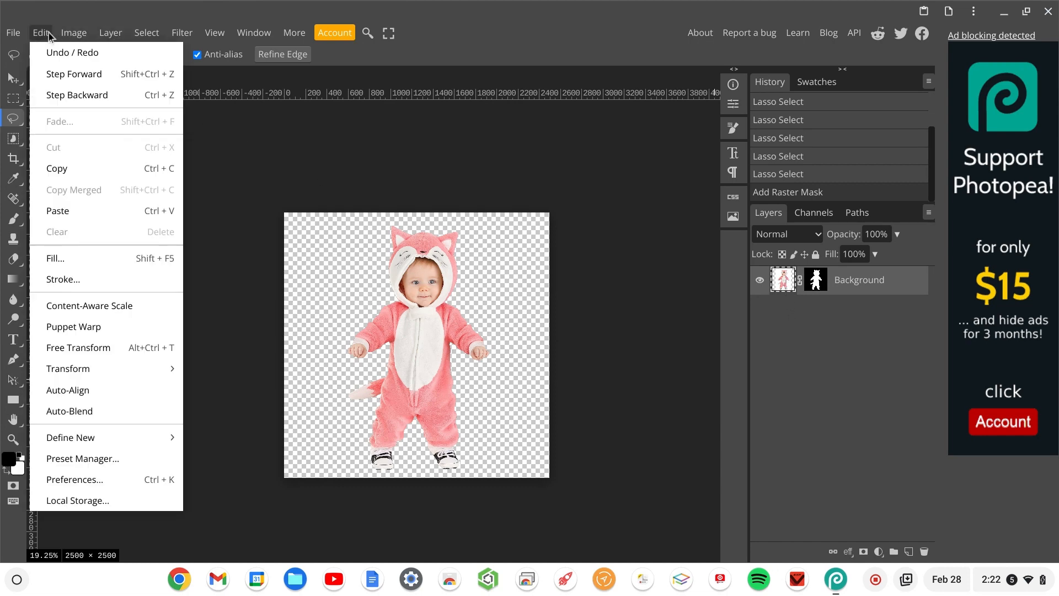
left_click(82, 328)
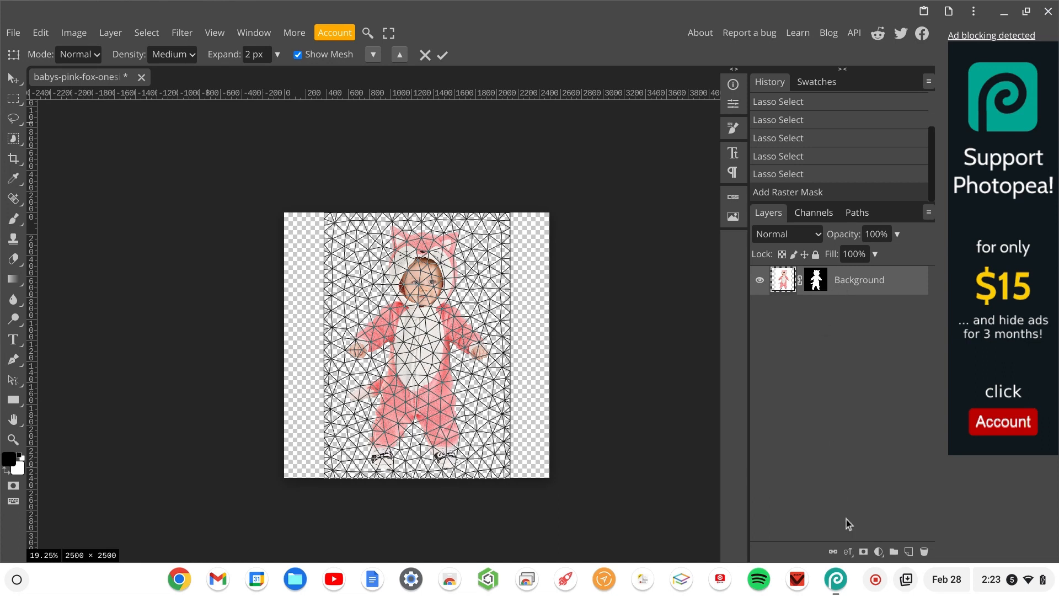
left_click(443, 55)
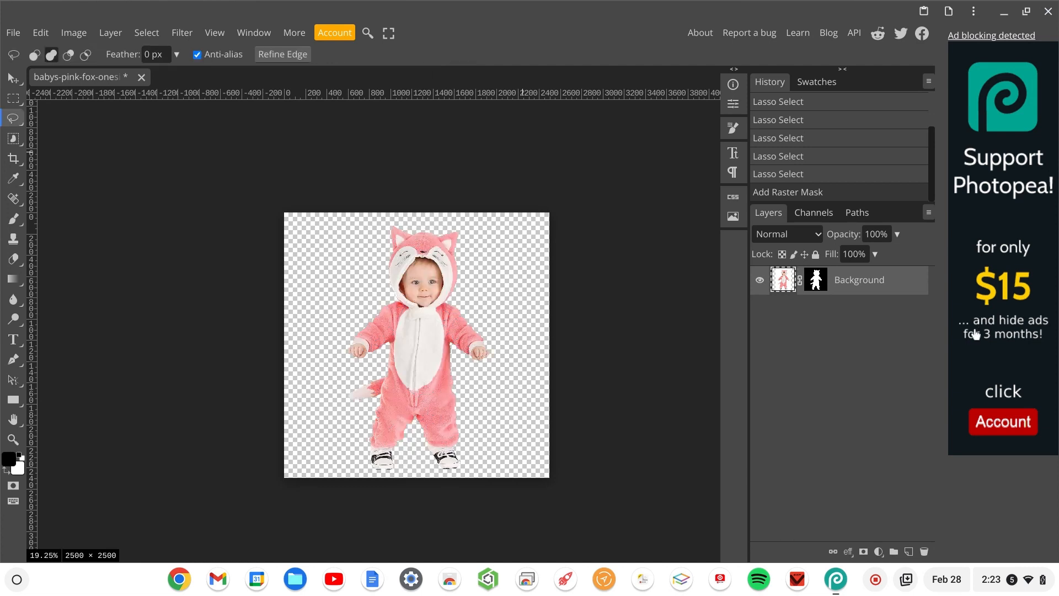
key("ctrl+z")
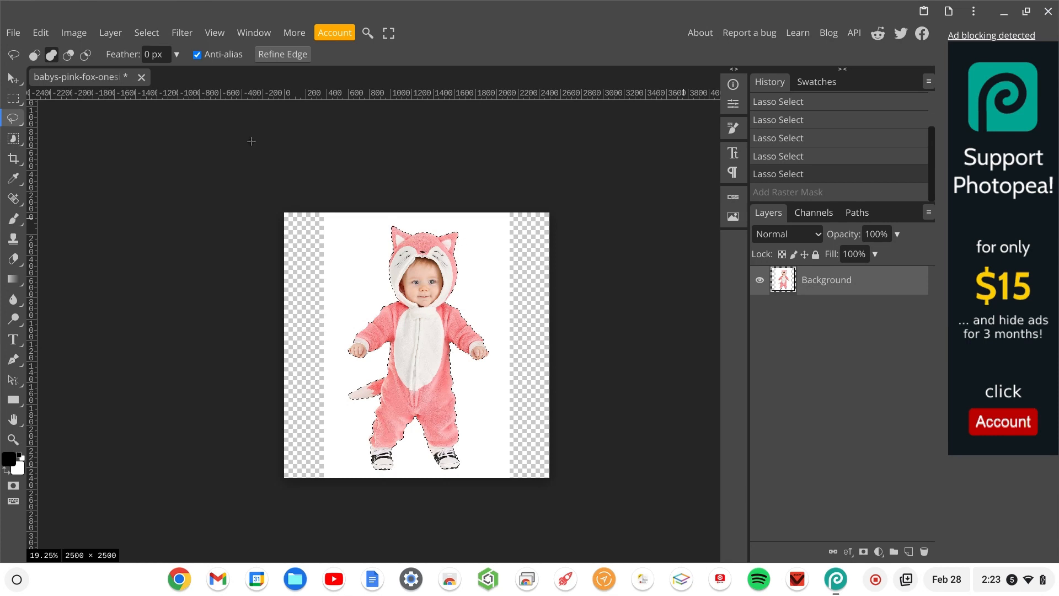
Try inverting the selection and deleting the area around the baby, and undo both the deletion and the inversion
left_click(153, 33)
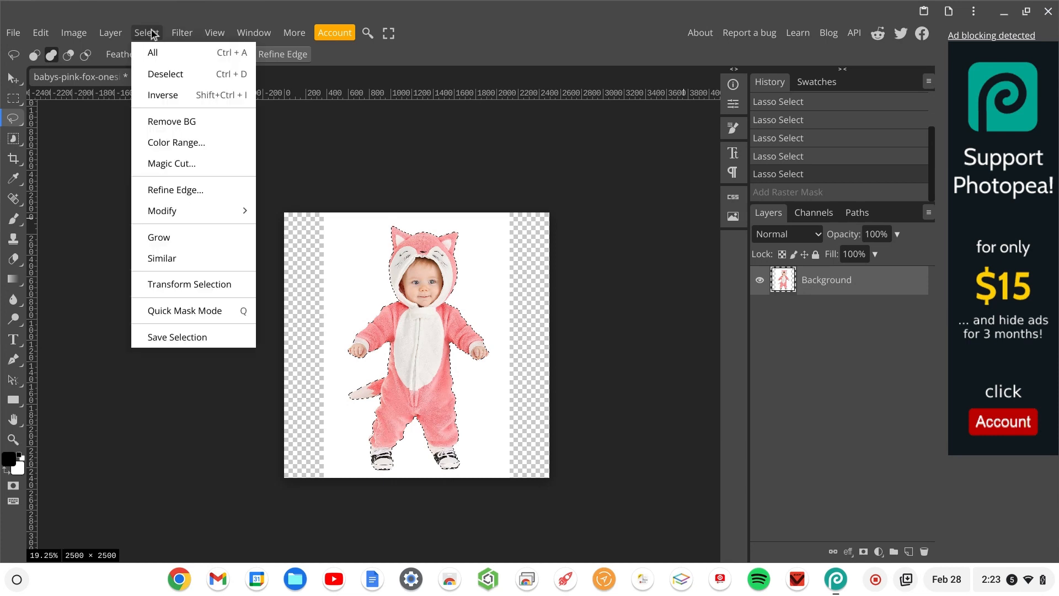
left_click(170, 94)
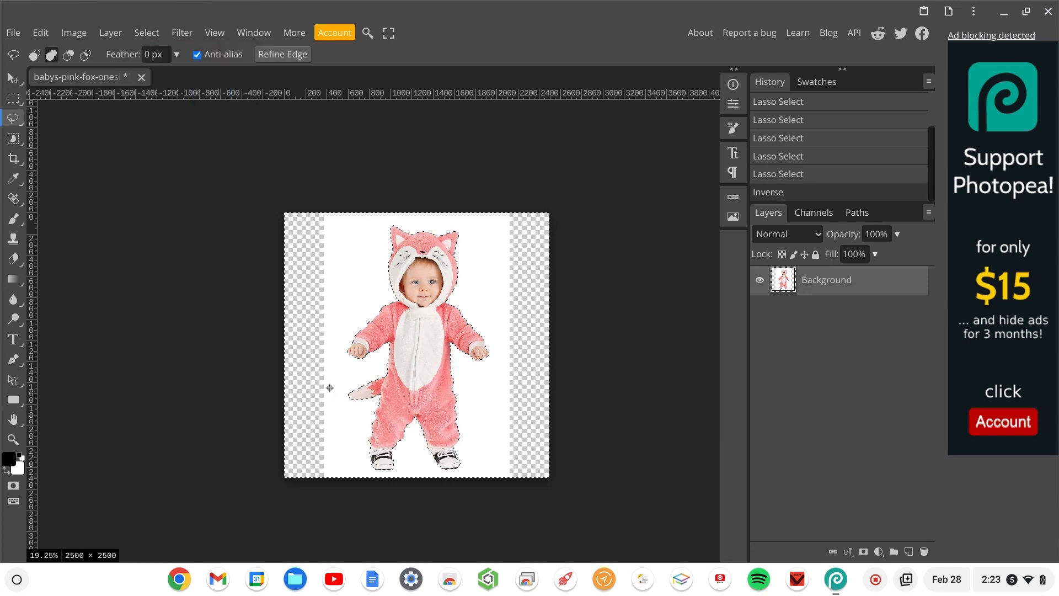
key("Delete")
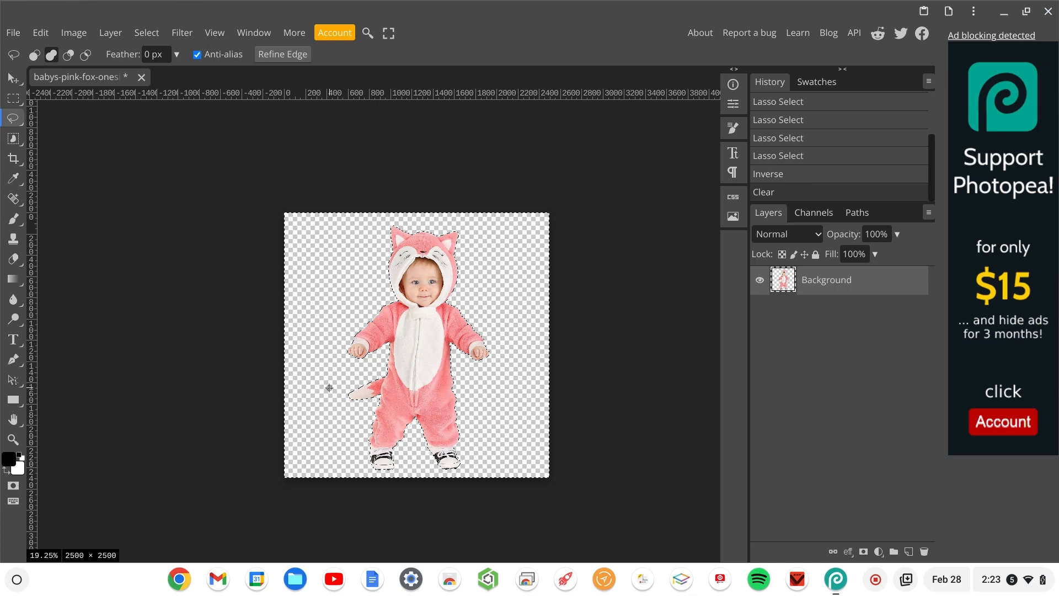
key("ctrl+z")
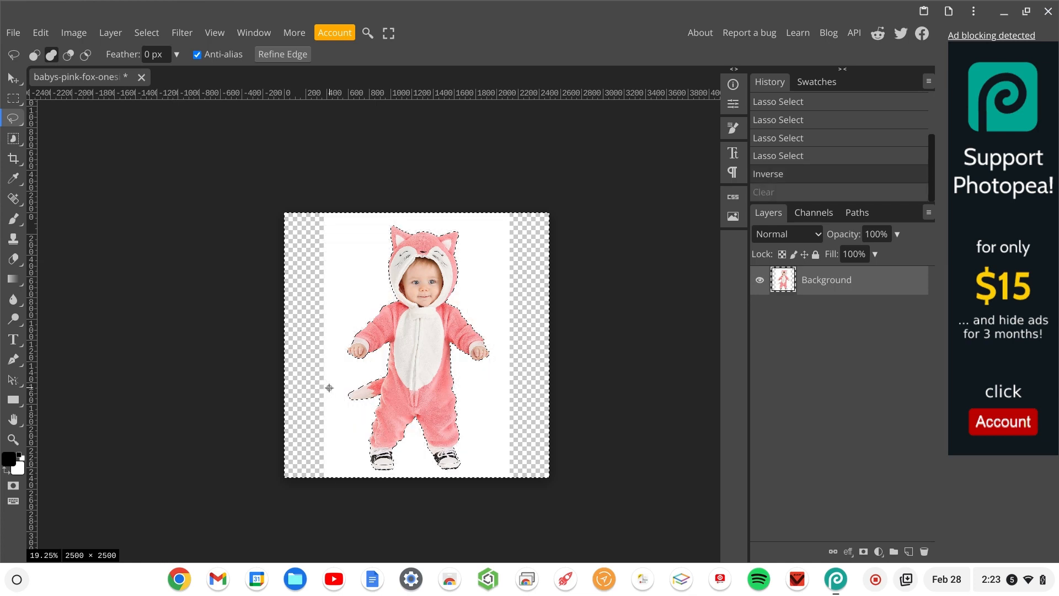
key("ctrl+z")
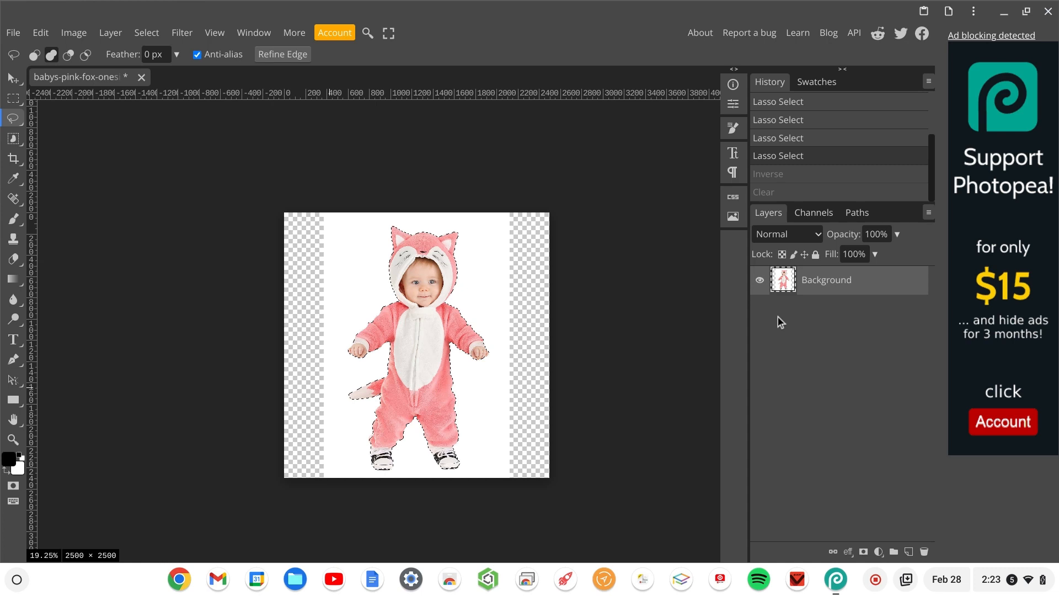
Copy the selected baby to a new layer and hide the Background layer
key("ctrl+j")
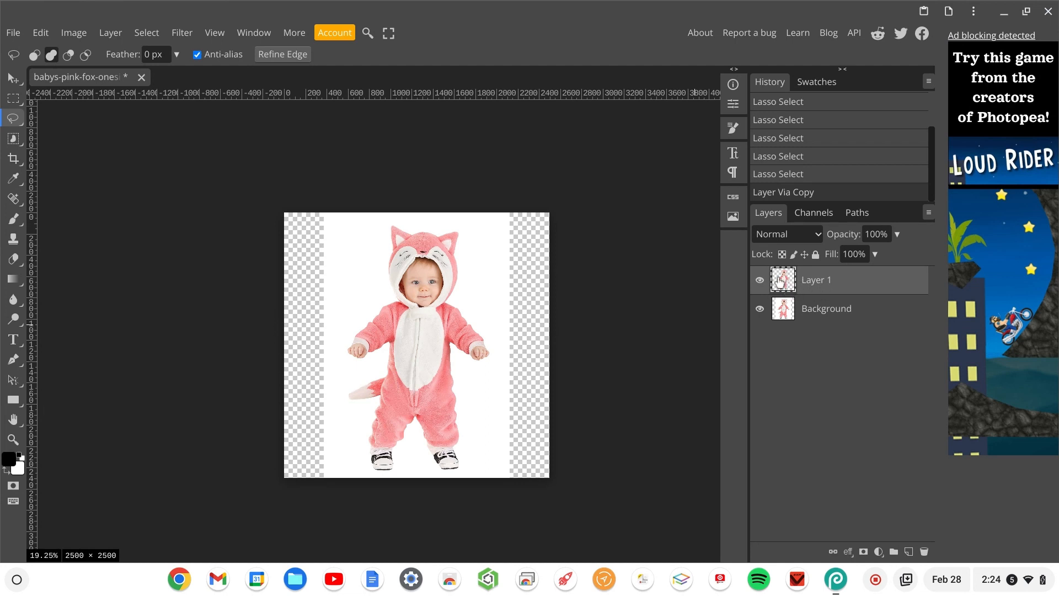
left_click(760, 309)
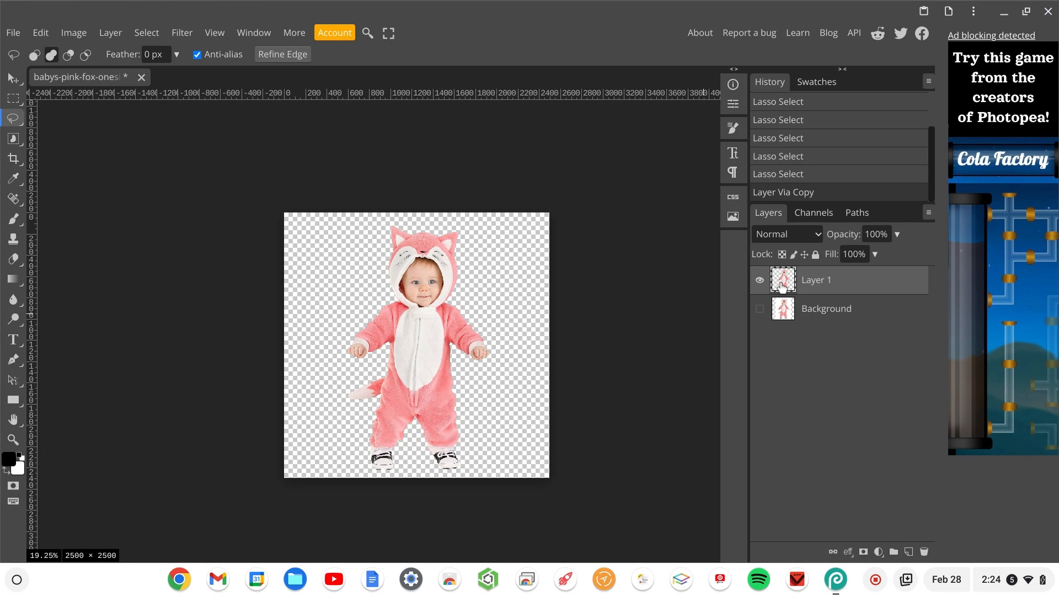
Duplicate Layer 1, hide the duplicate and make Layer 1 the active layer
key("ctrl+j")
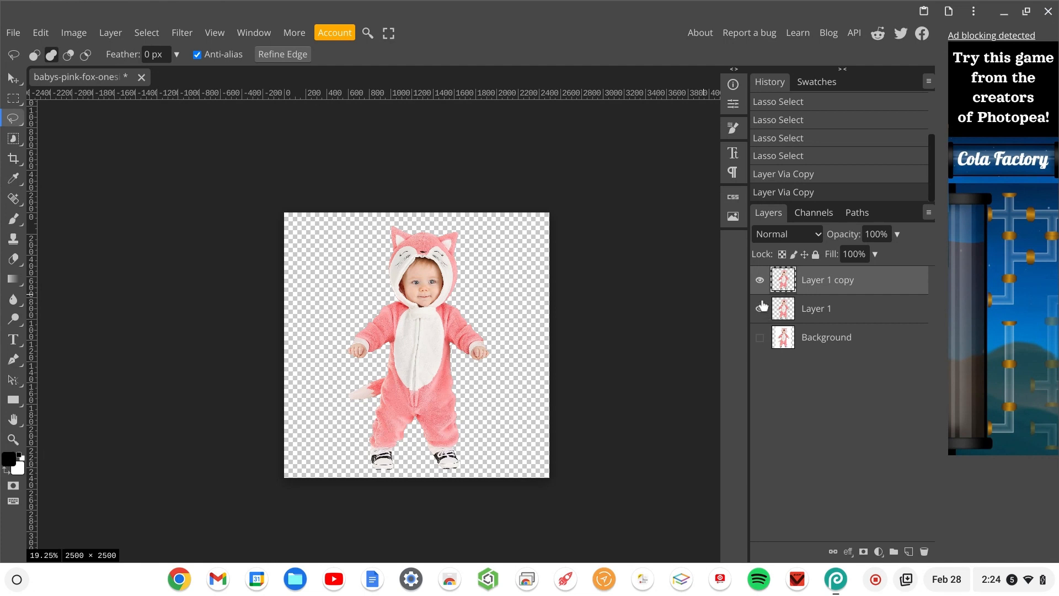
left_click(761, 281)
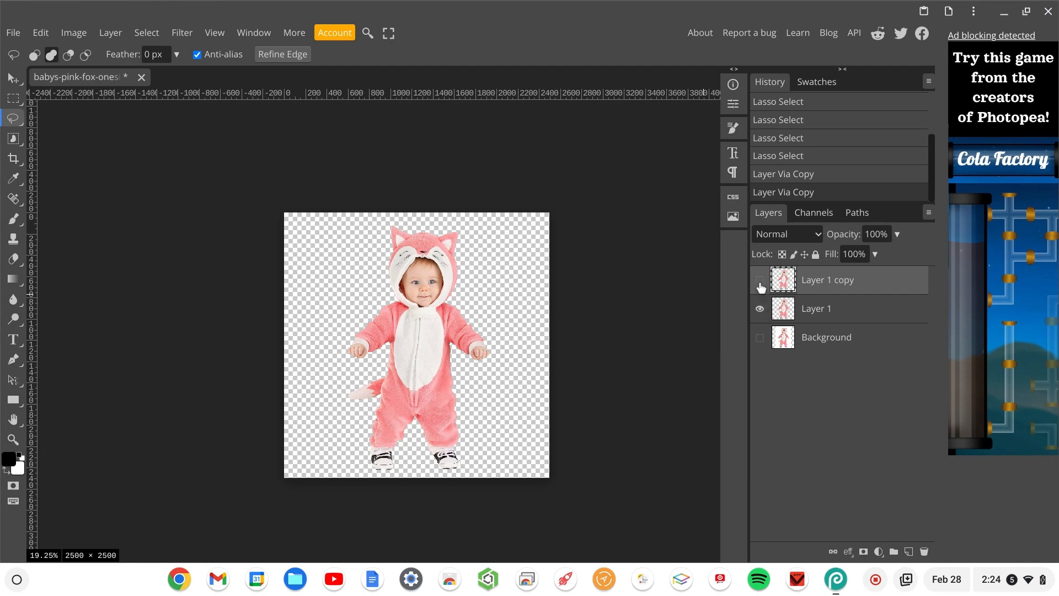
left_click(815, 310)
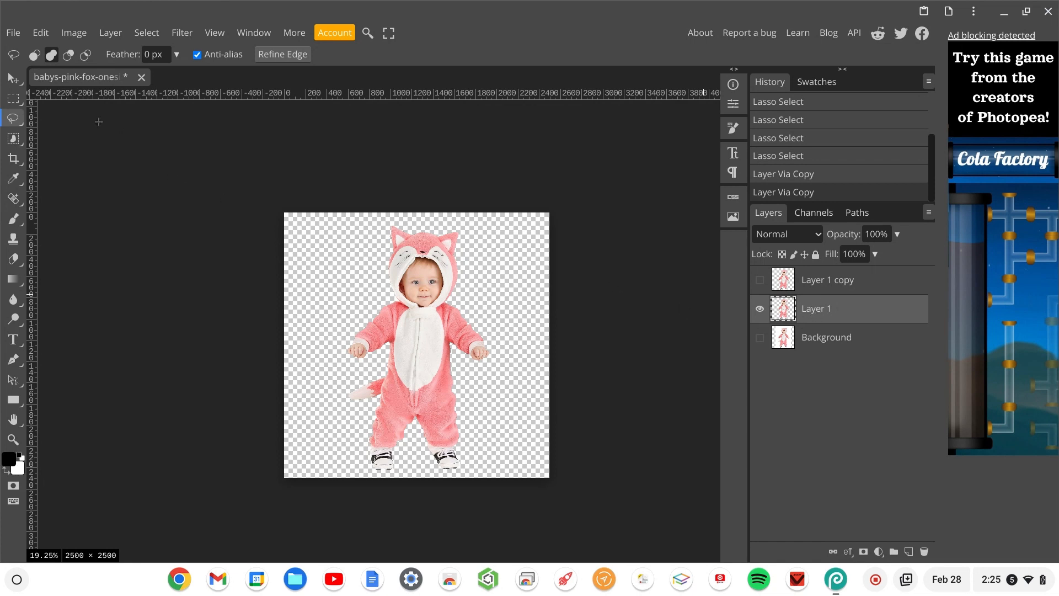
Start Puppet Warp on Layer 1 and pin the baby's neck, chest, lower belly, crotch and forehead
left_click(45, 36)
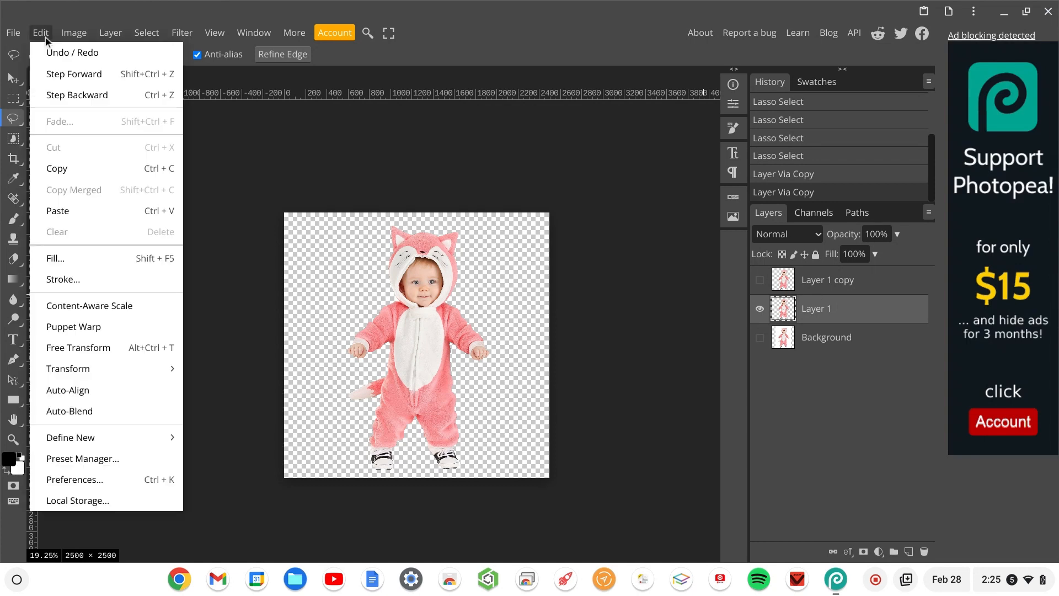
left_click(78, 327)
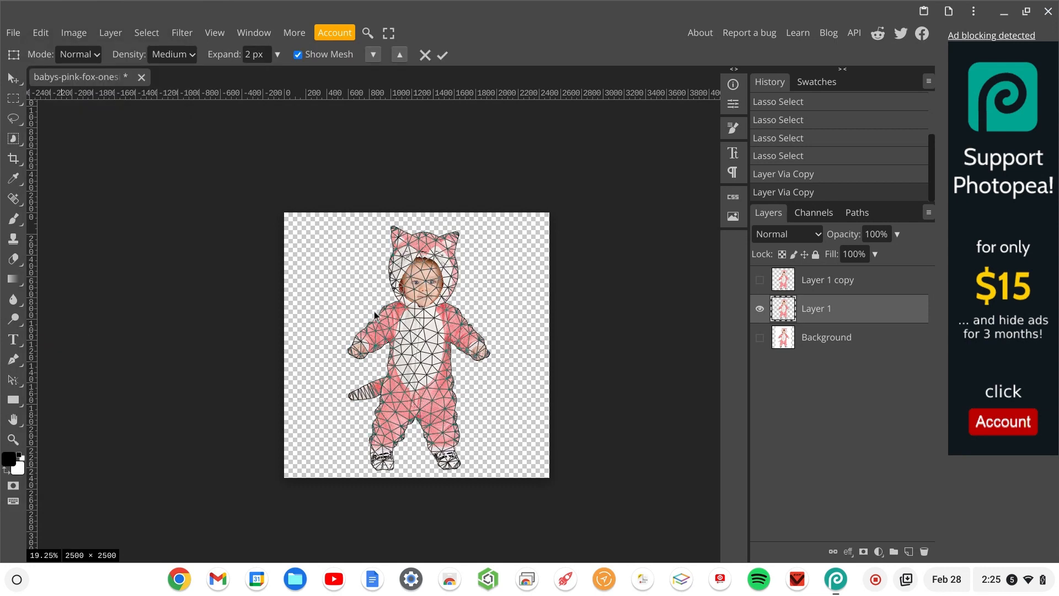
scroll(389, 330, "up", 3)
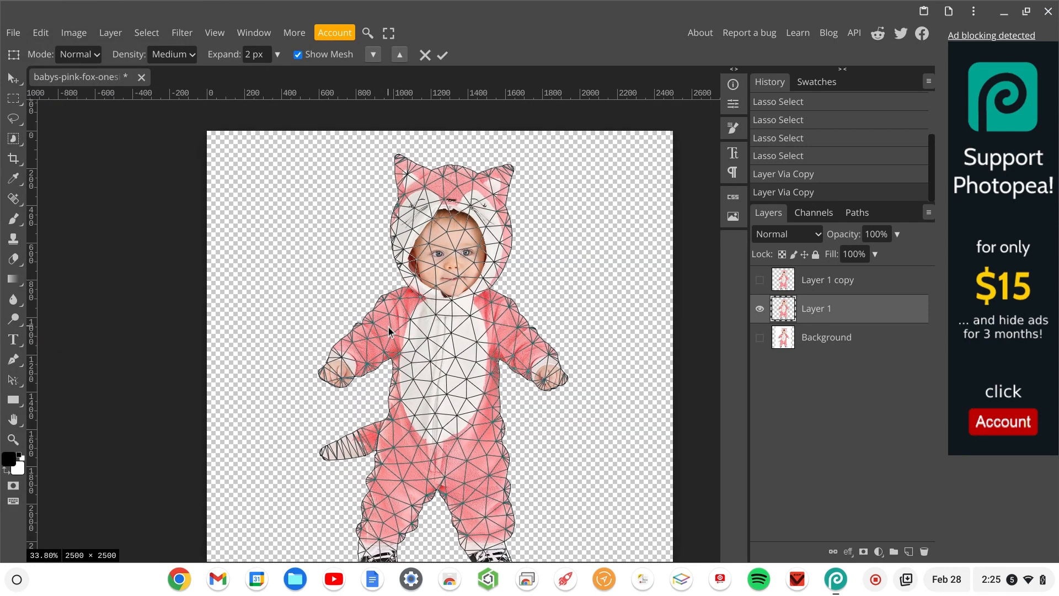
scroll(388, 330, "down", 1)
scroll(389, 330, "down", 3)
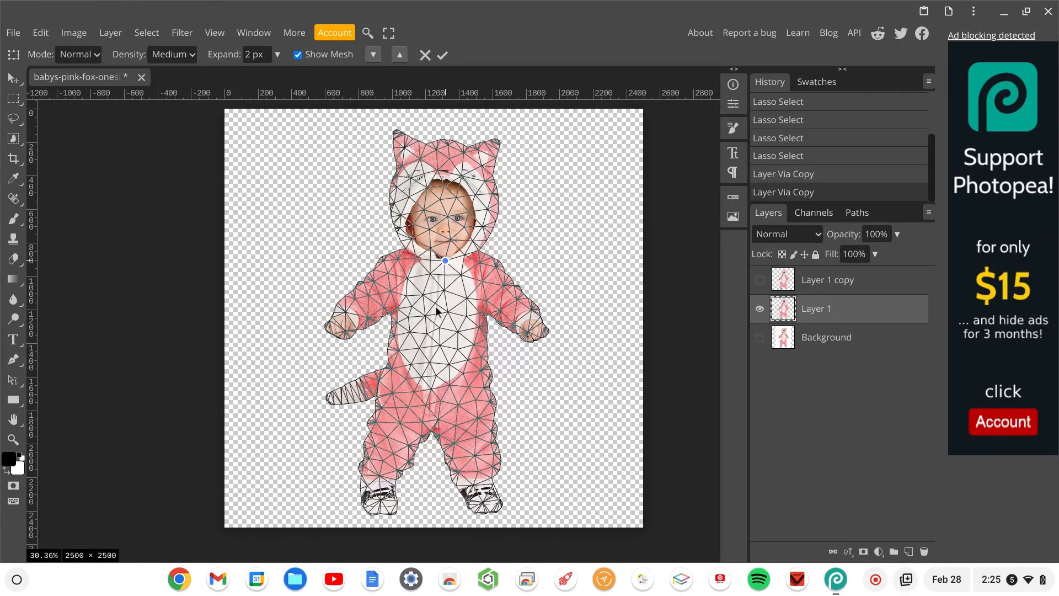
left_click(439, 330)
left_click(437, 377)
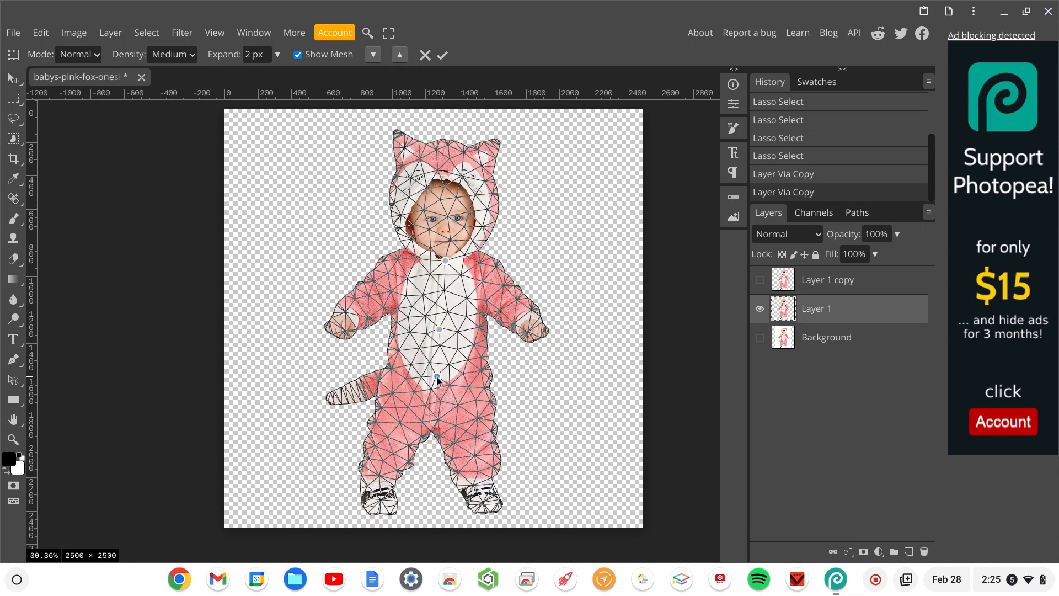
left_click(435, 421)
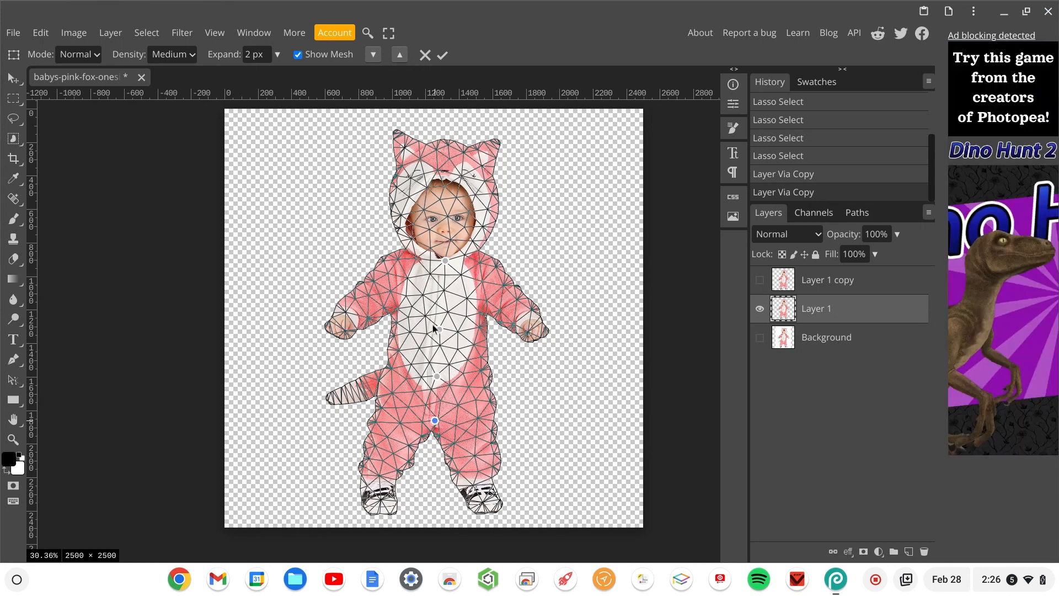
left_click(443, 200)
Pin the baby's left hand, raise that arm until the hand is level with the forehead, and apply the warp
left_click(530, 331)
left_click_drag(545, 297, 545, 295)
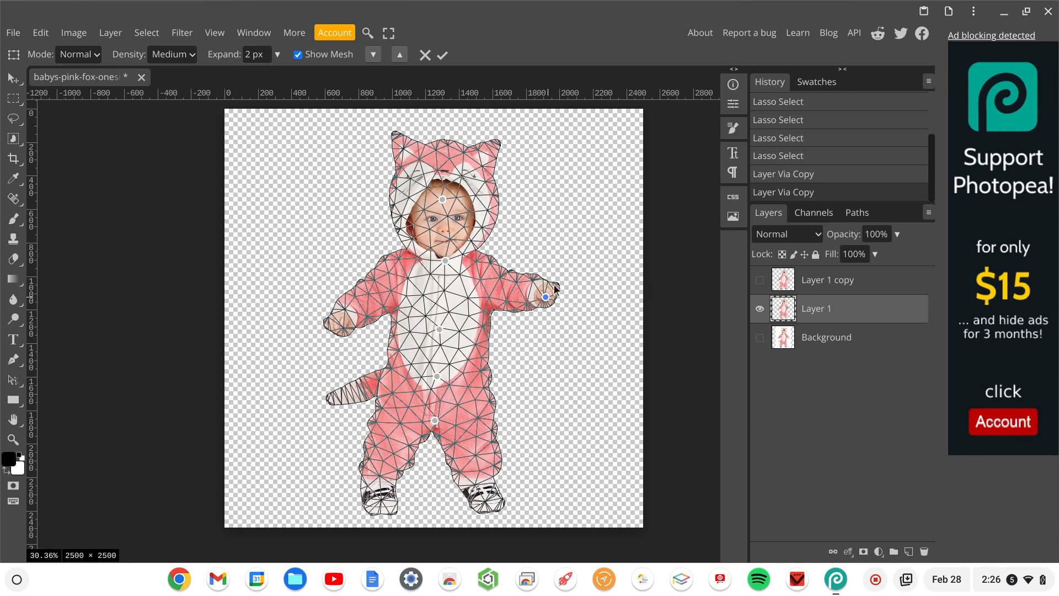
mouse_move(546, 296)
left_mouse_down()
mouse_move(550, 268)
mouse_move(546, 285)
left_mouse_up()
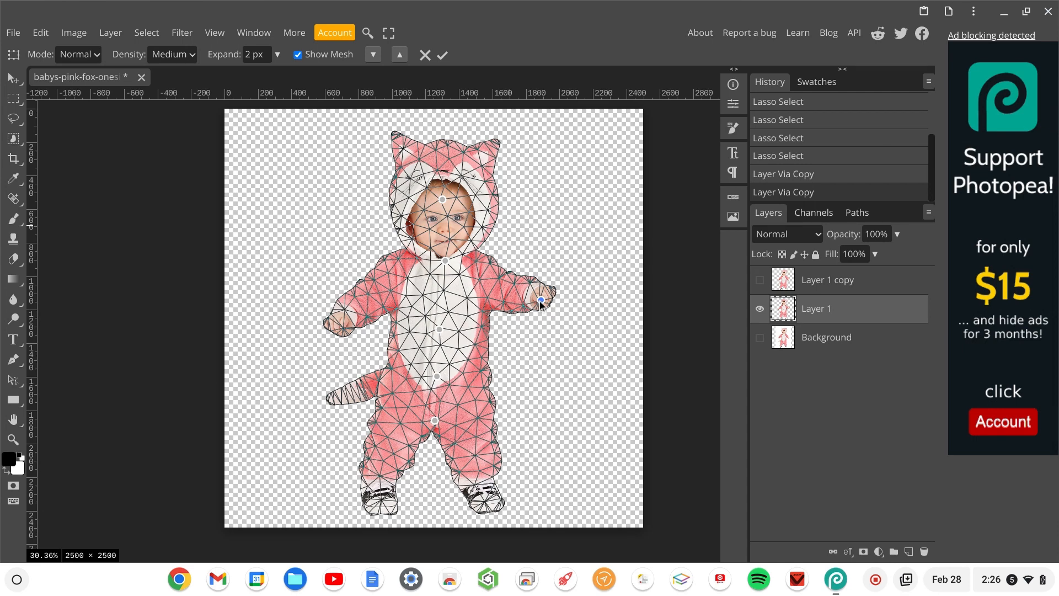
left_click_drag(536, 315, 548, 262)
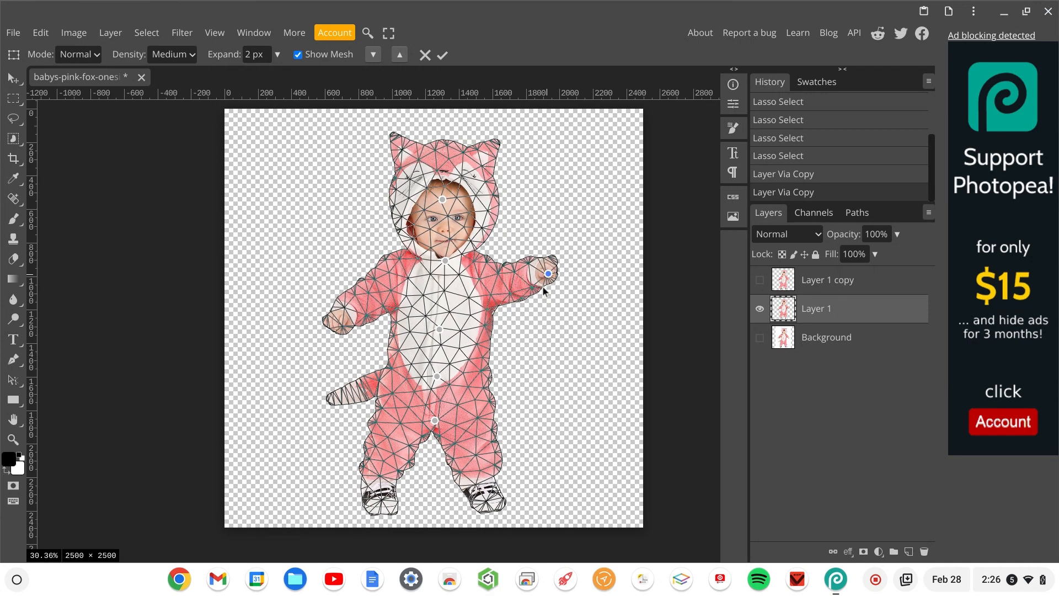
left_click_drag(539, 313, 558, 267)
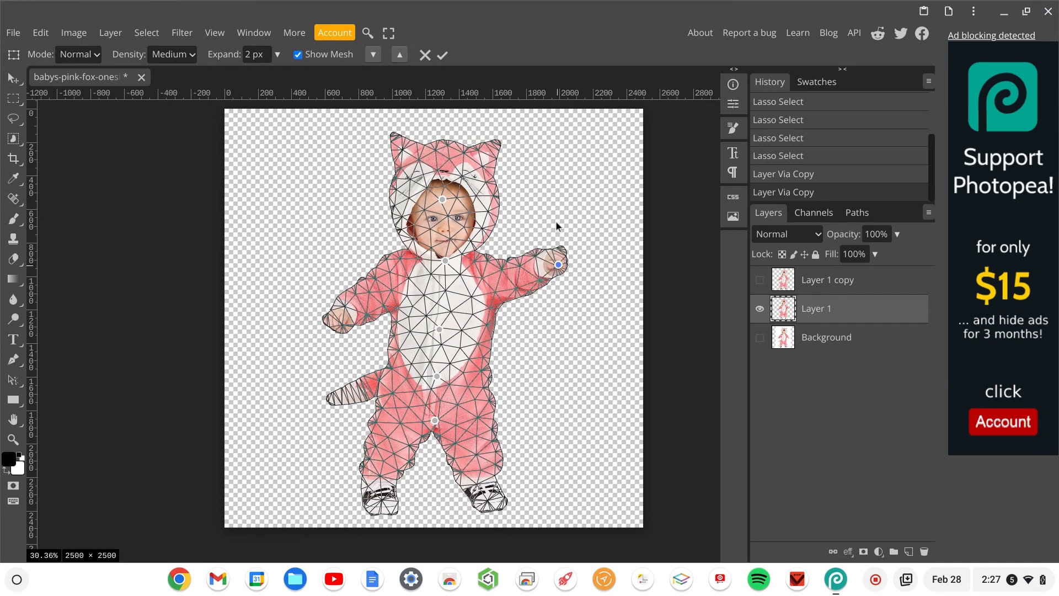
left_click_drag(556, 225, 553, 211)
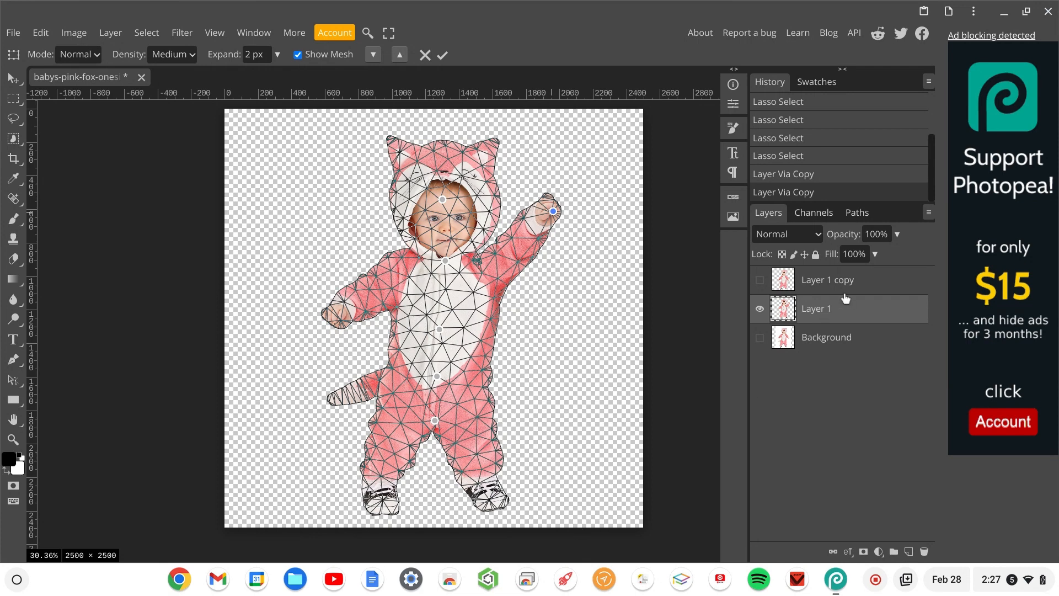
left_click(443, 55)
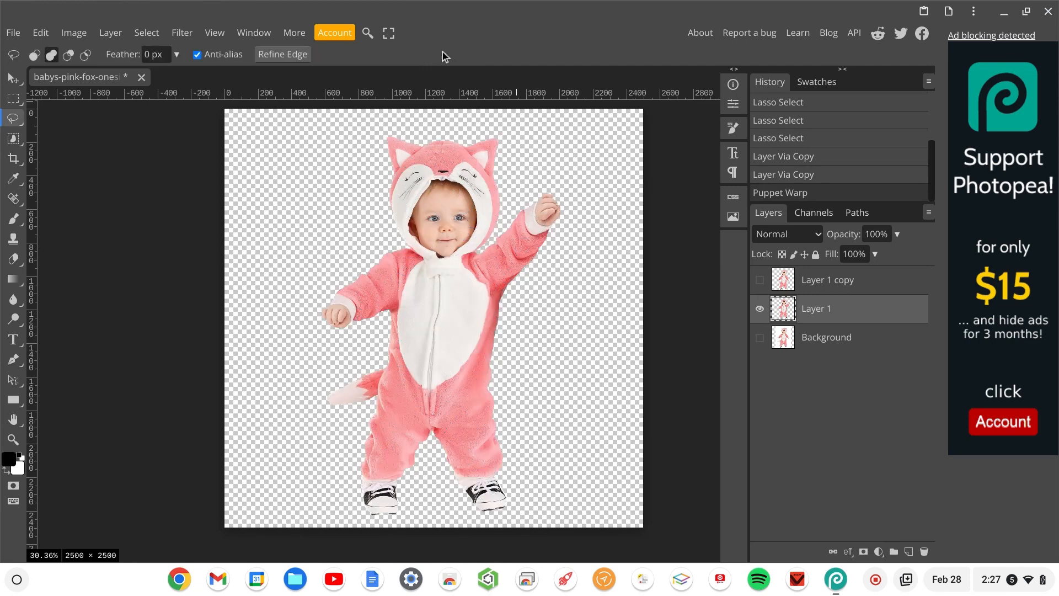
Show Layer 1 copy, hide Layer 1, and convert Layer 1 copy to a smart object
left_click(759, 282)
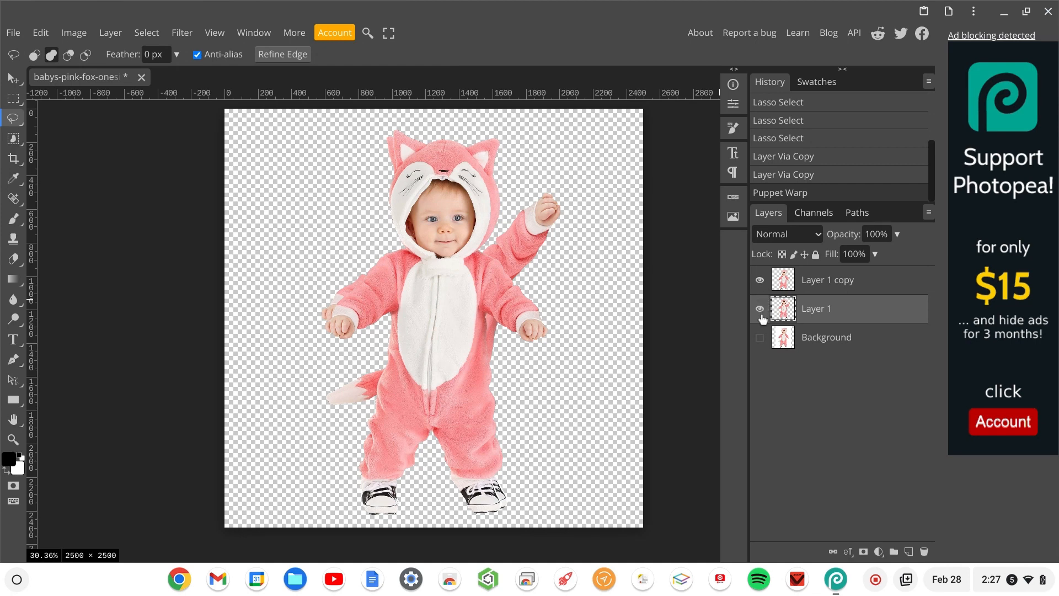
left_click(761, 309)
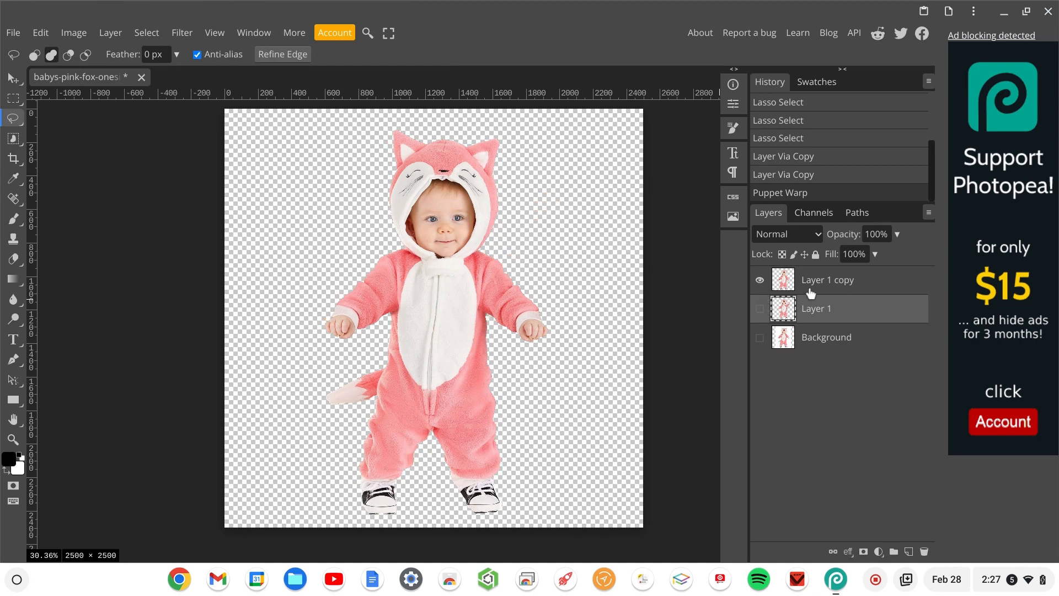
left_click(824, 277)
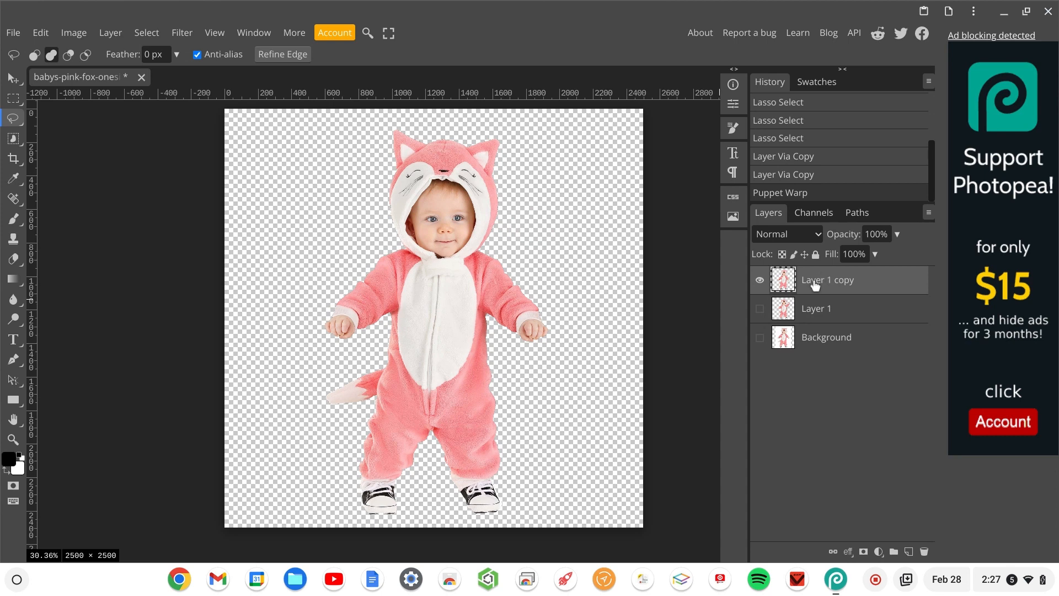
right_click(816, 286)
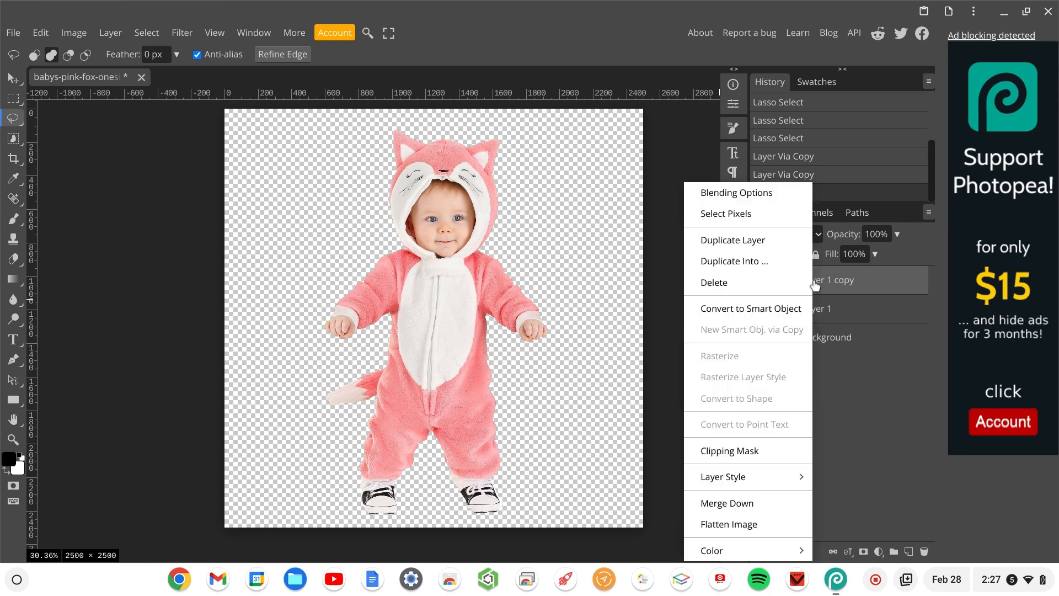
left_click(781, 311)
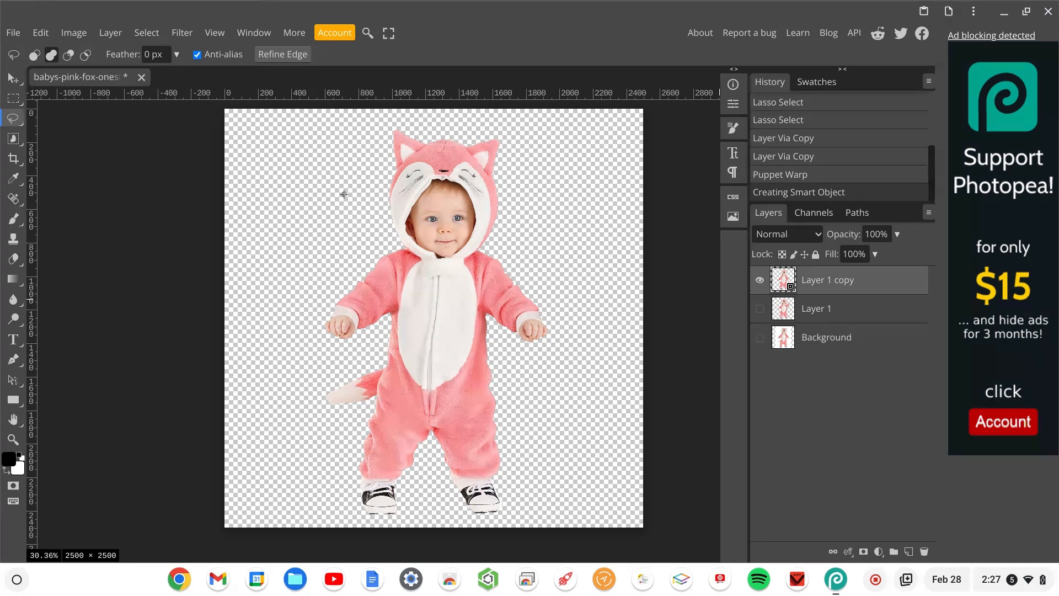
Start Puppet Warp on the smart object and pin the baby's forehead, neck, chest, lower belly and crotch
left_click(43, 34)
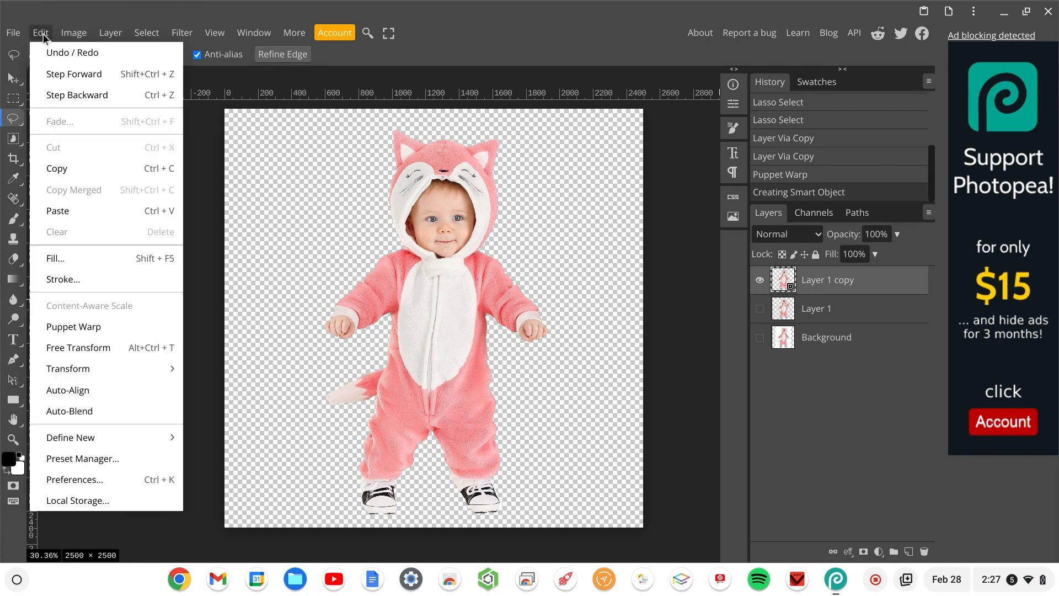
left_click(90, 326)
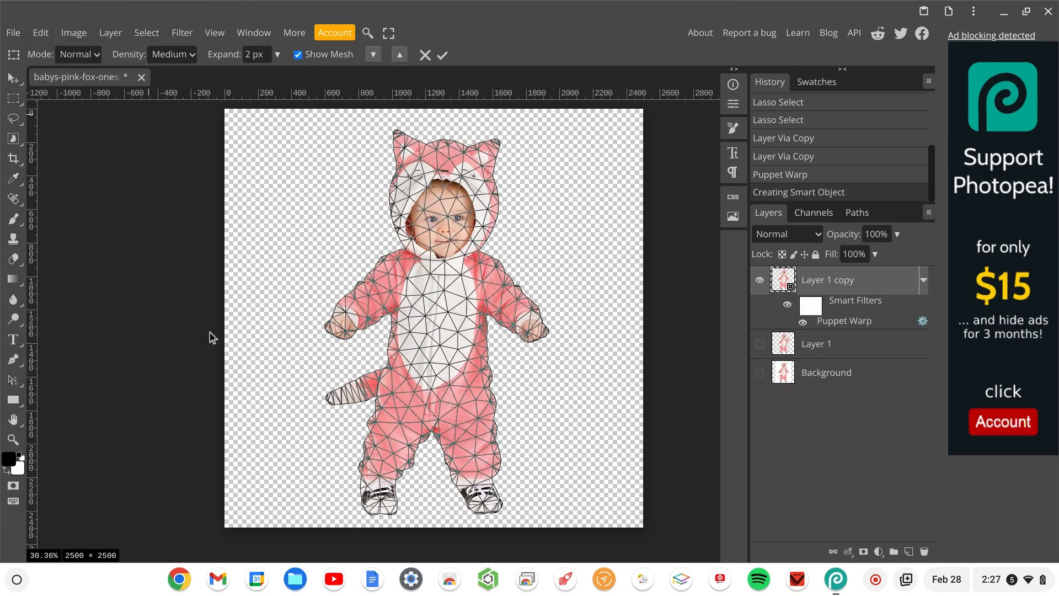
left_click(440, 203)
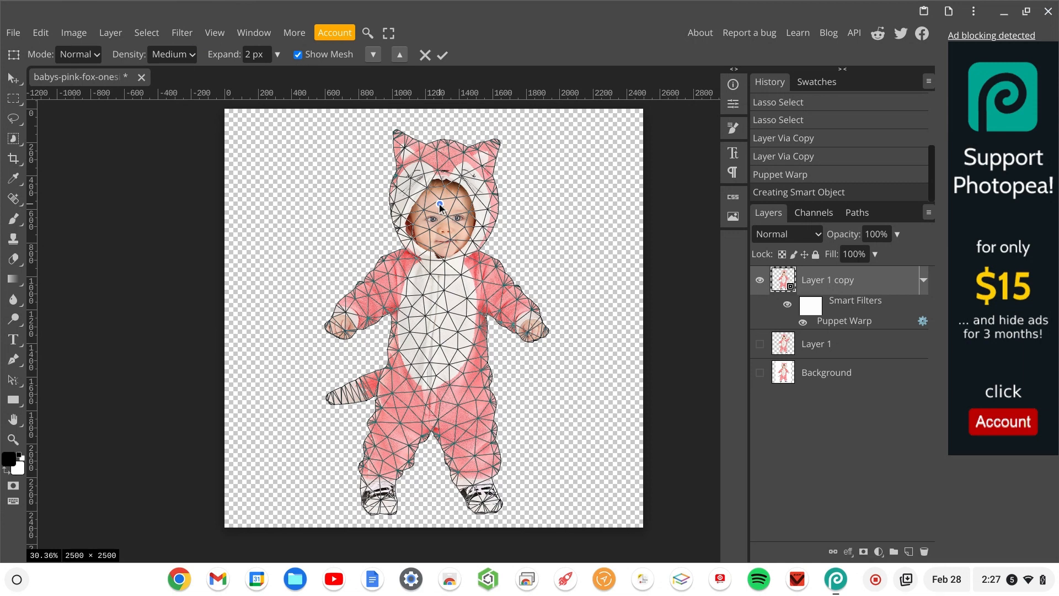
left_click(443, 258)
left_click(442, 320)
left_click(435, 400)
left_click(436, 426)
Pin the smart object baby's left hand, raise the arm to about face height, and apply the warp
left_click(528, 328)
left_click_drag(543, 304, 544, 227)
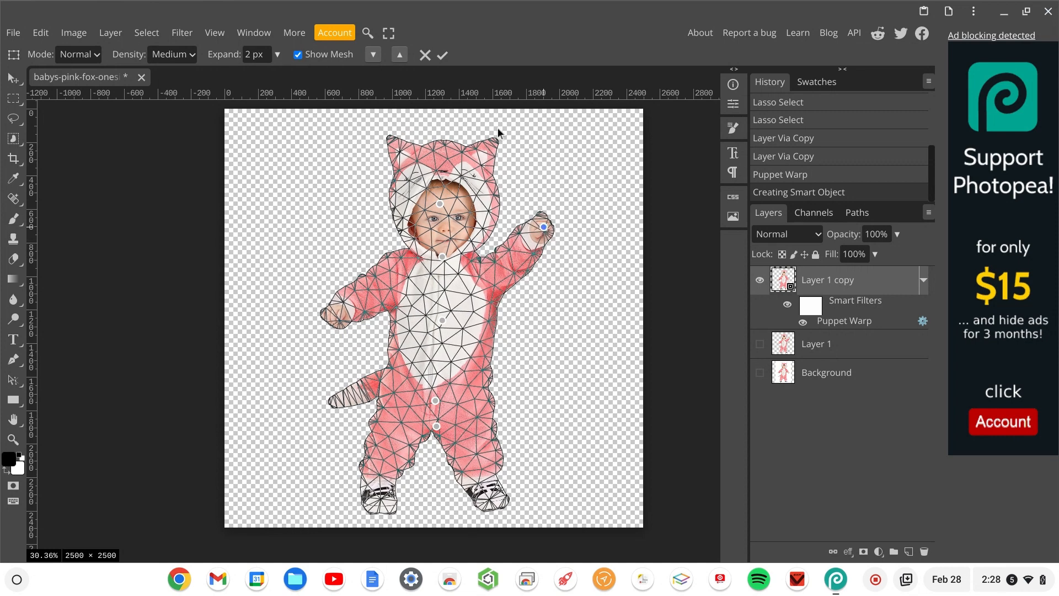
left_click(446, 59)
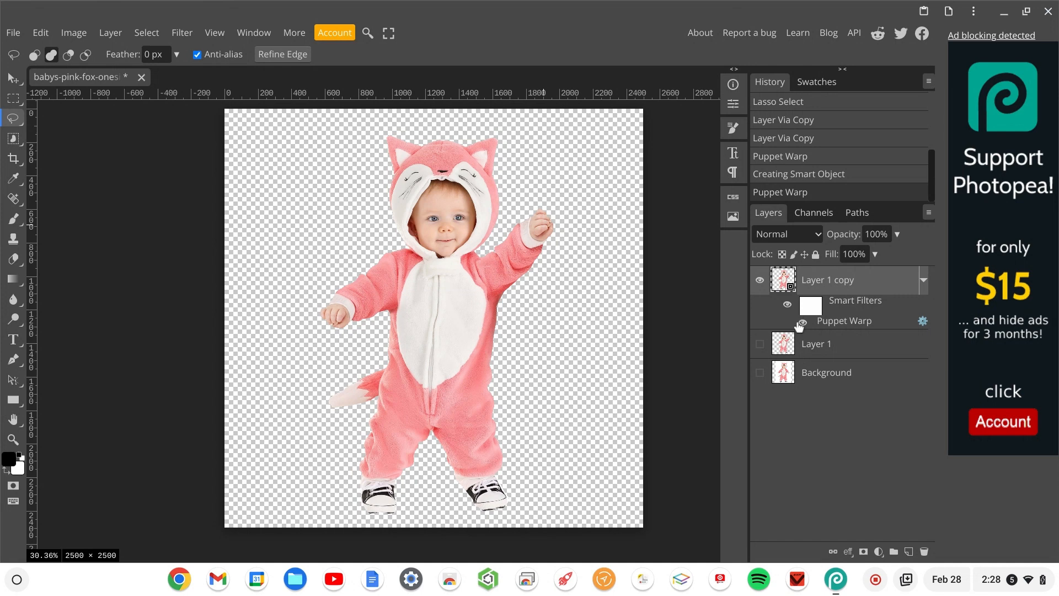
Reopen the Puppet Warp smart filter on Layer 1 copy, lower the raised hand slightly, and apply the change
double_click(829, 328)
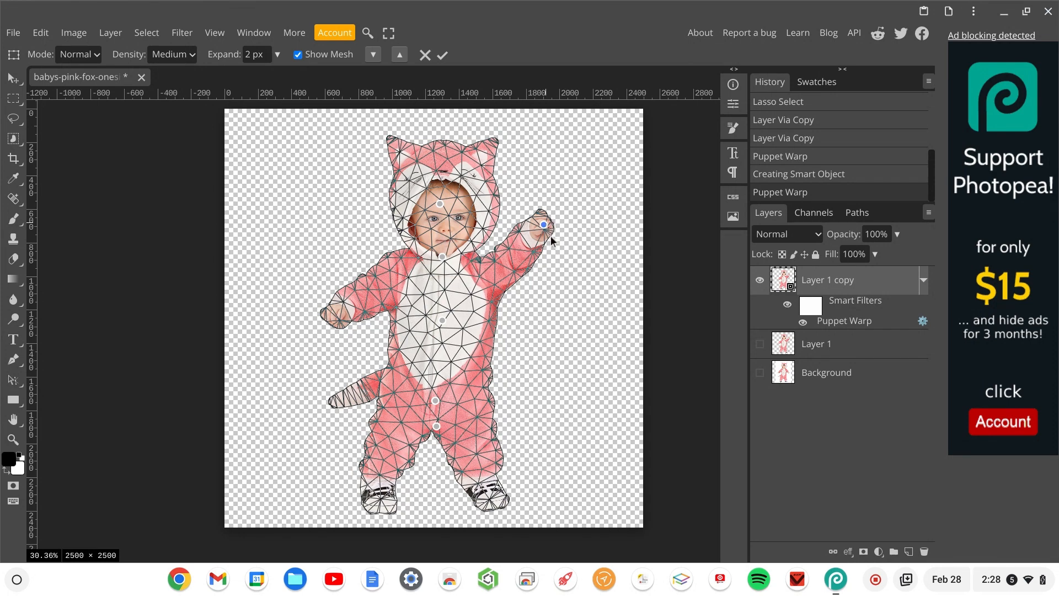
left_click_drag(544, 225, 551, 237)
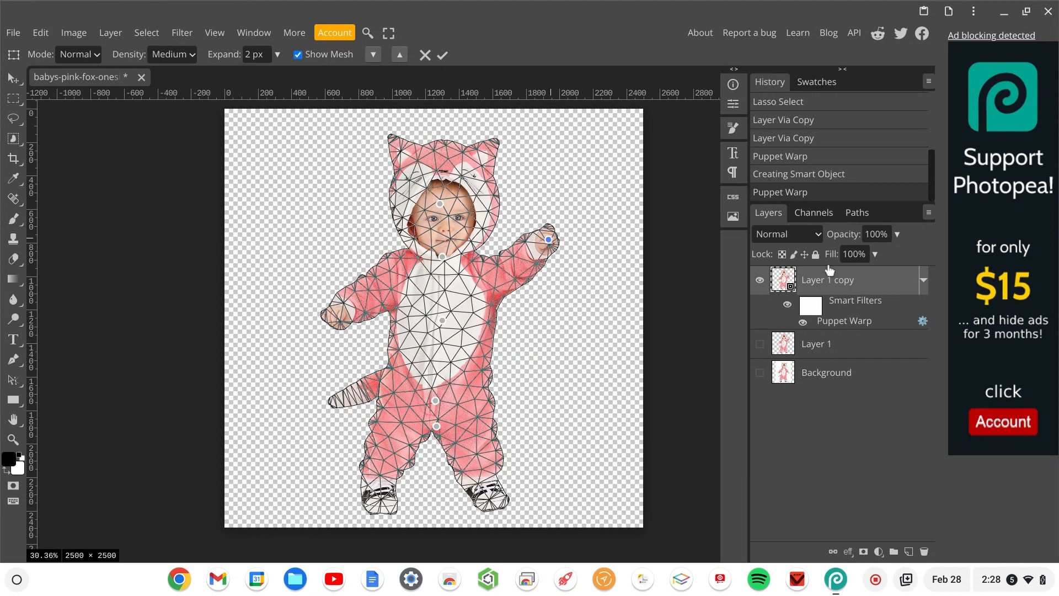
key("Return")
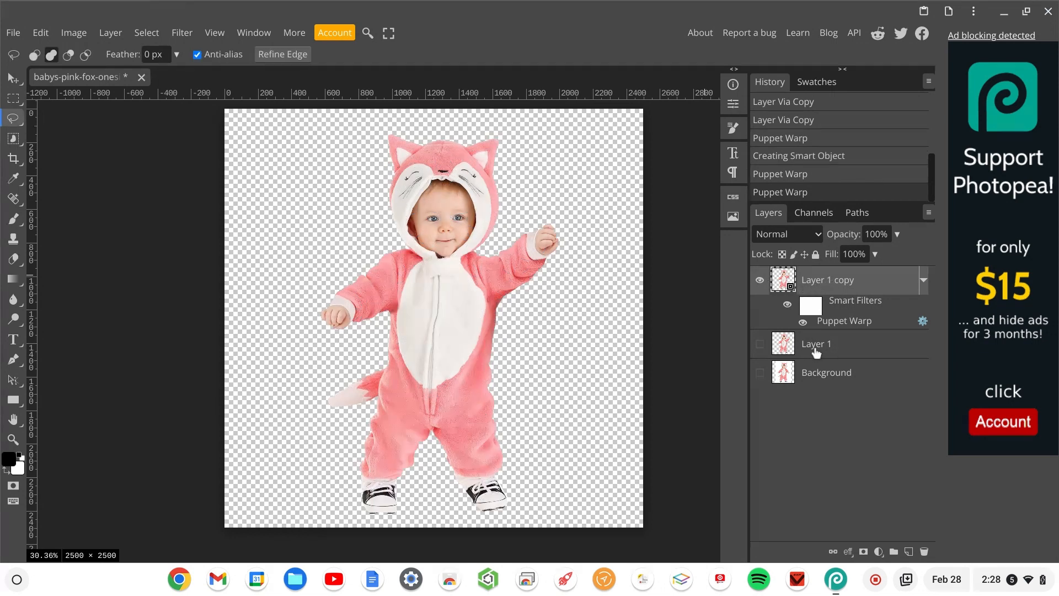
Show Layer 1 again and duplicate it
left_click(760, 344)
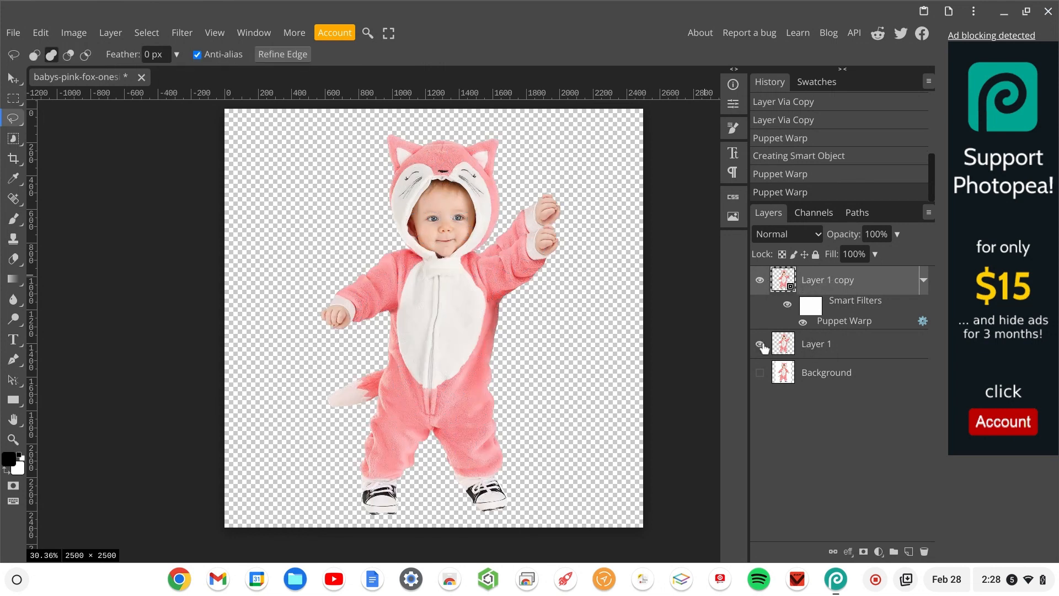
left_click(809, 356)
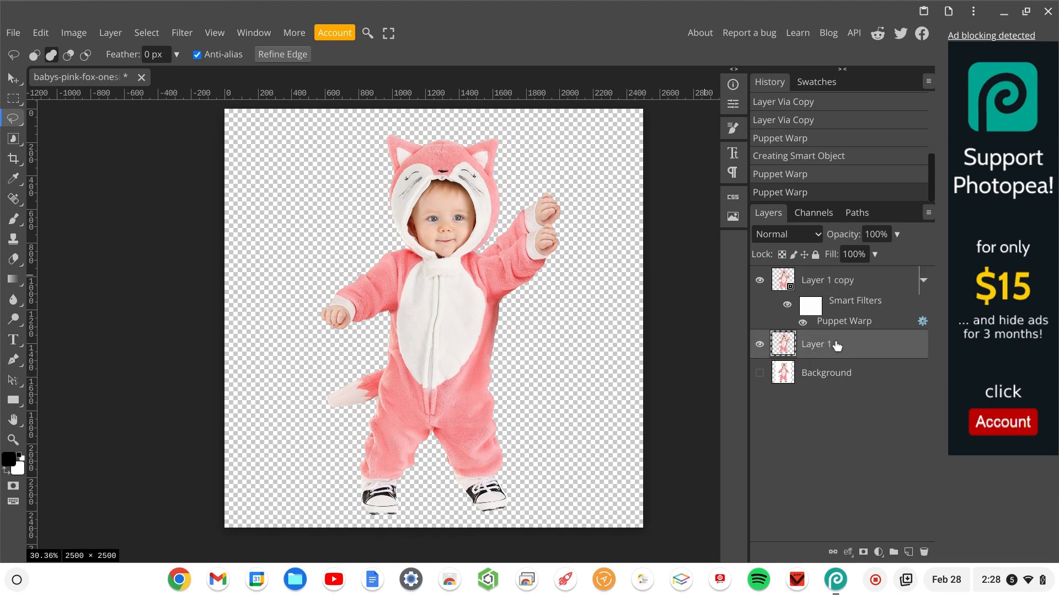
key("ctrl+j")
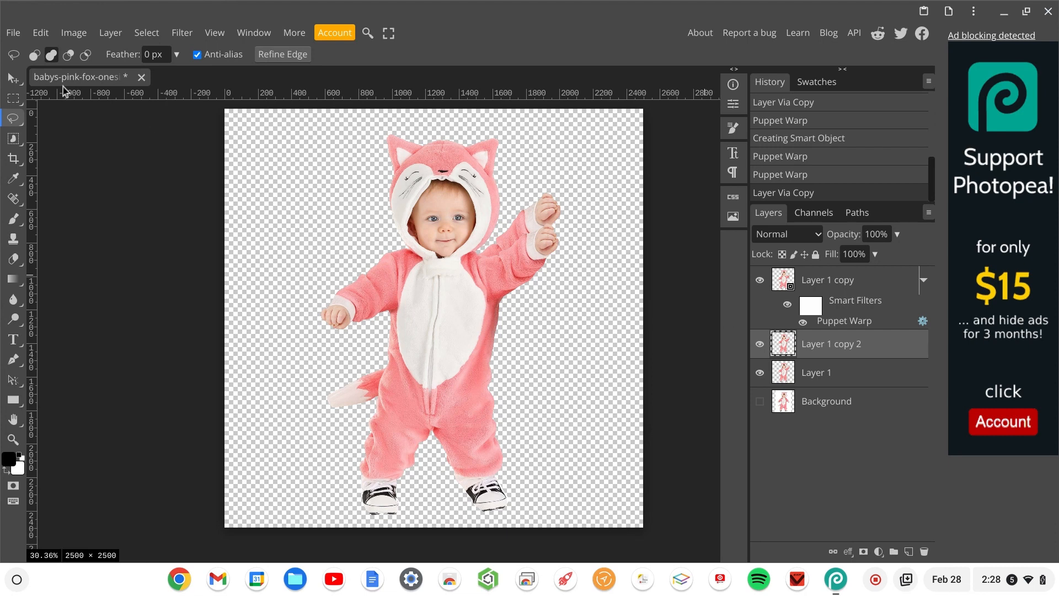
left_click(42, 34)
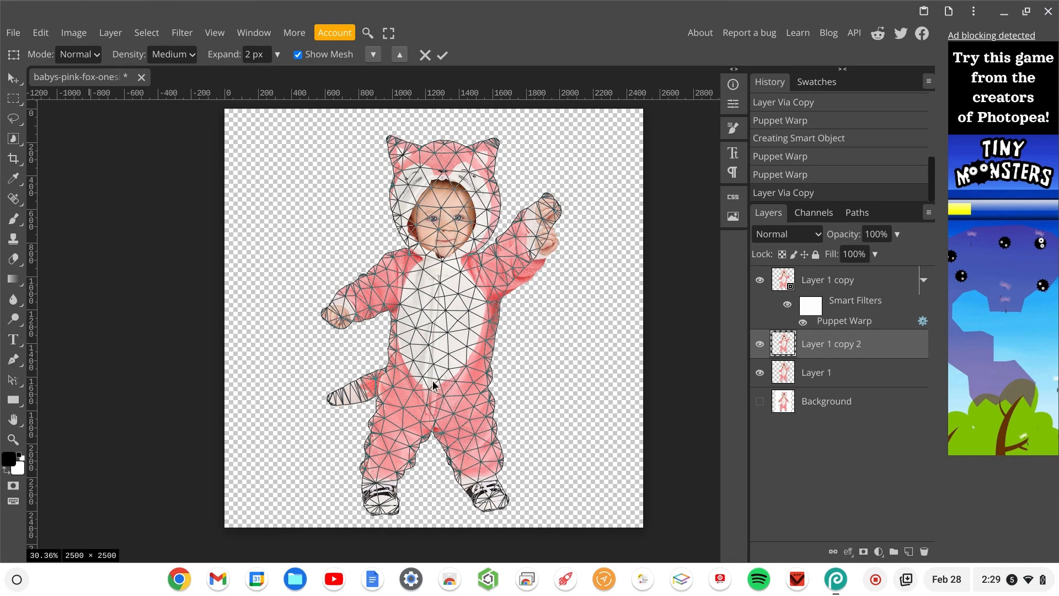
left_click(443, 206)
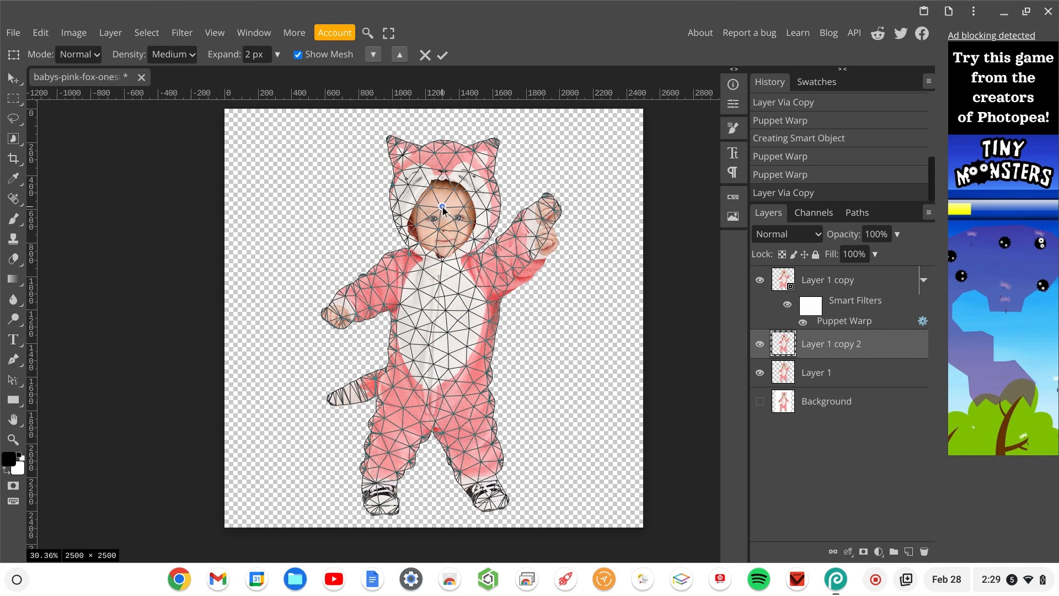
left_click(443, 281)
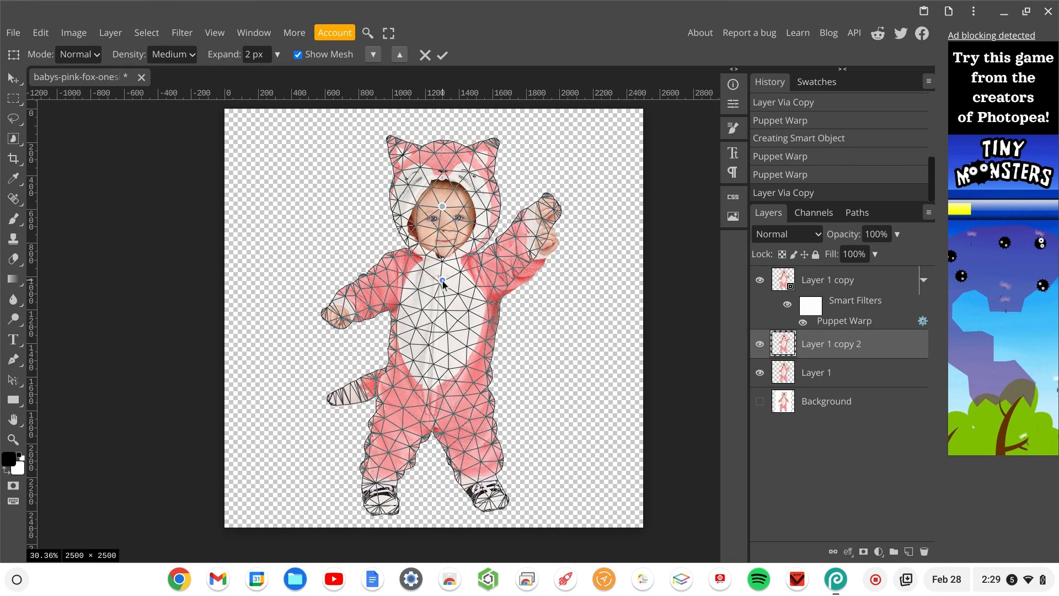
left_click(433, 363)
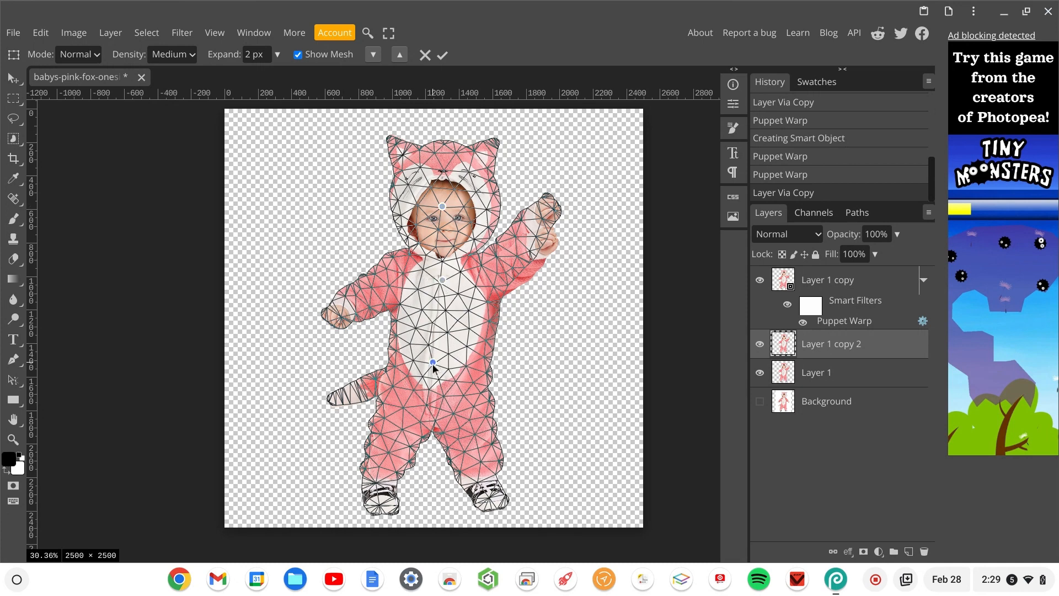
left_click(433, 422)
left_click(423, 57)
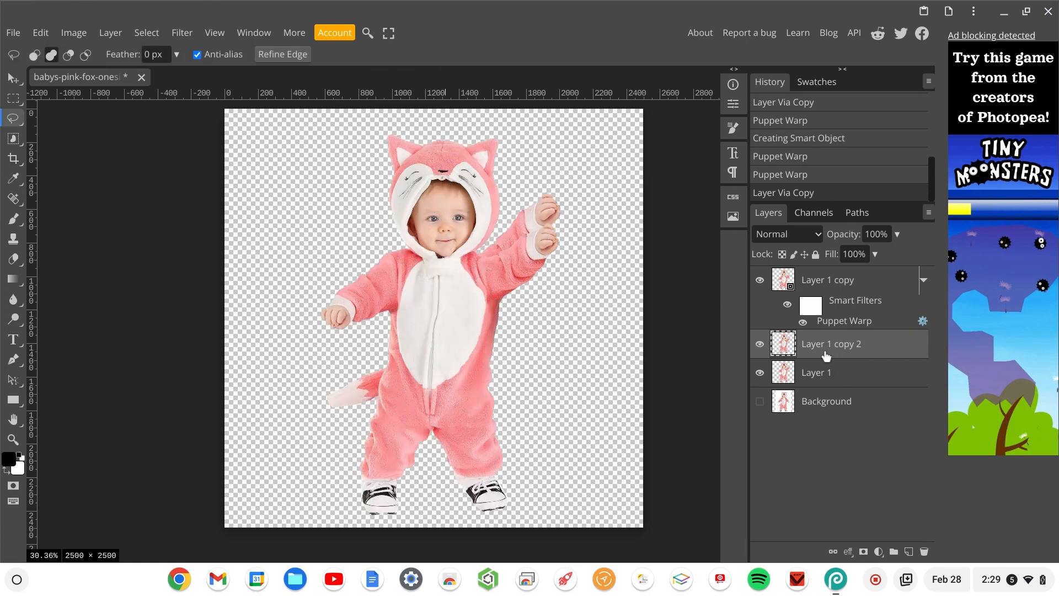
Undo the last duplication of Layer 1 and hide Layer 1
key("ctrl+z")
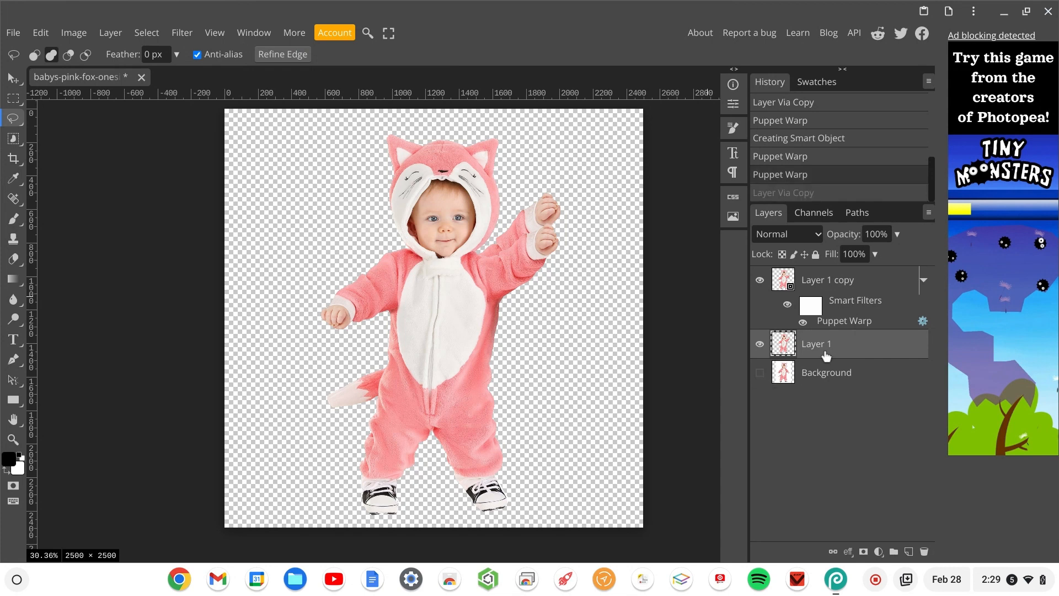
left_click(760, 345)
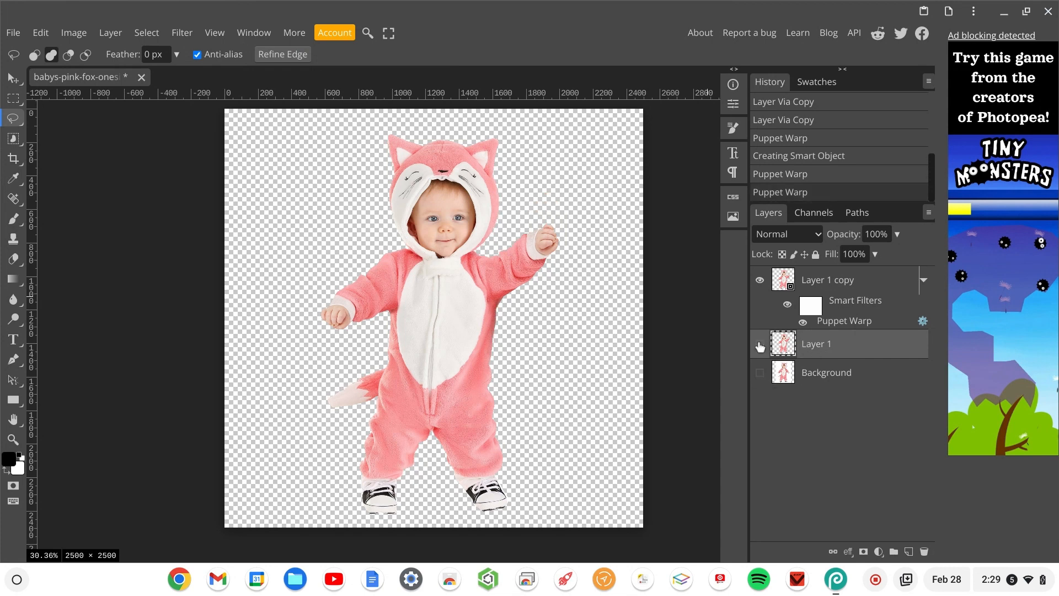
Duplicate the Layer 1 copy smart object and try raising the duplicate's lifted hand through its Puppet Warp smart filter
left_click(839, 282)
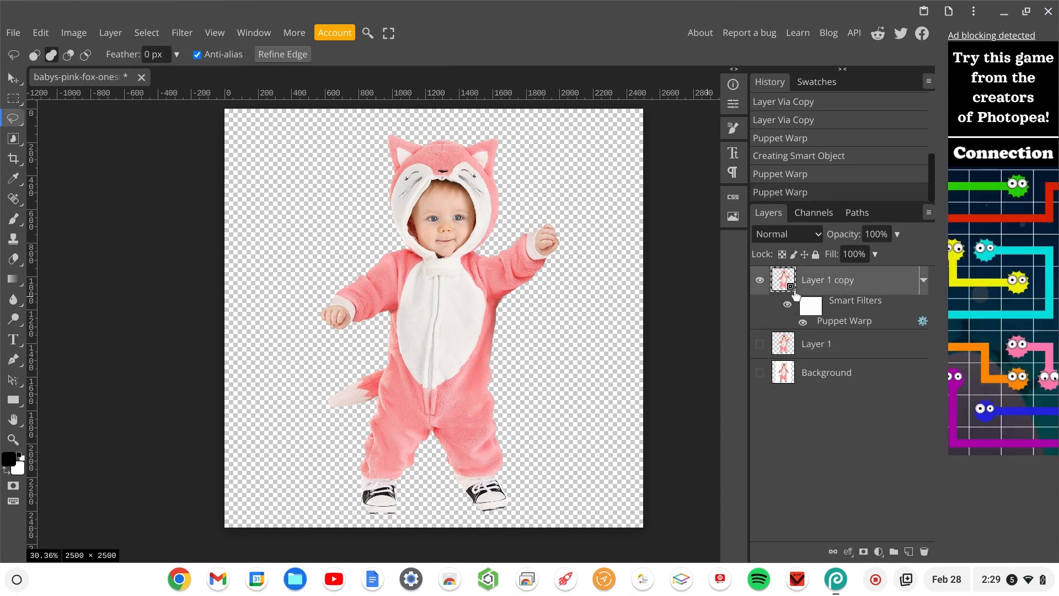
key("ctrl+j")
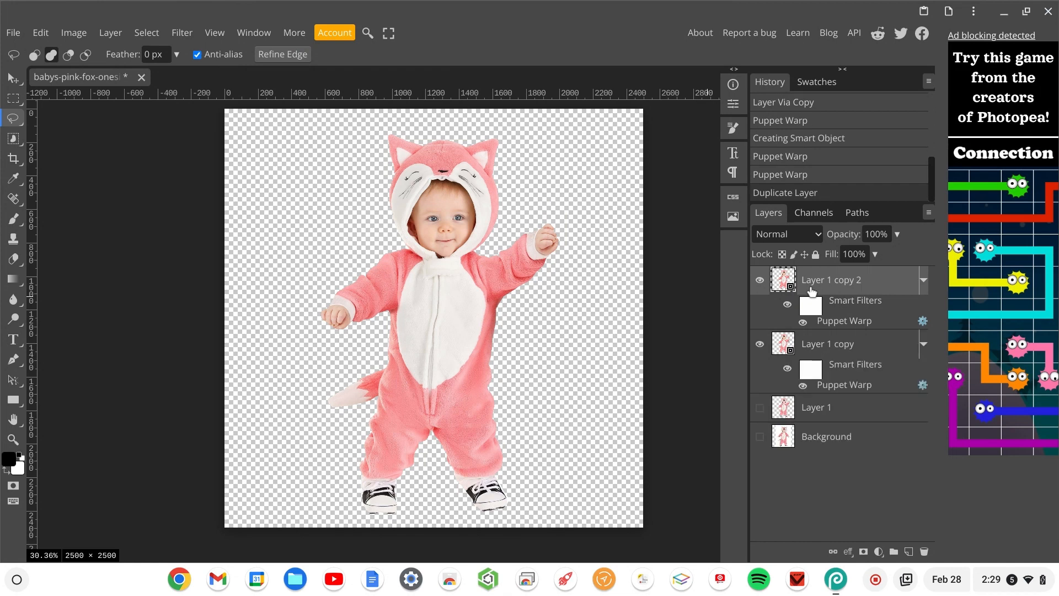
double_click(839, 325)
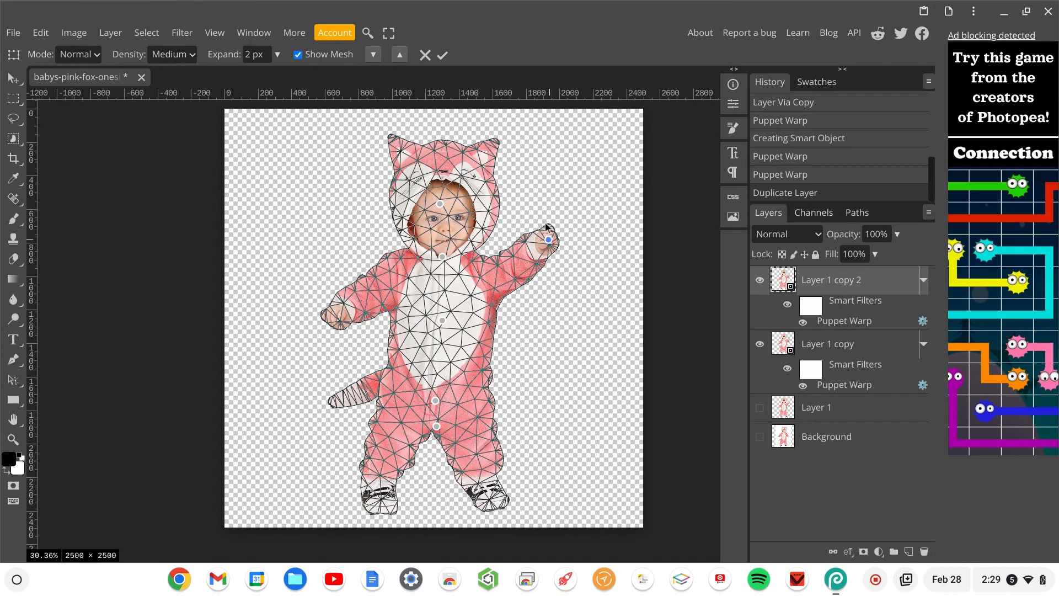
left_click_drag(545, 223, 537, 201)
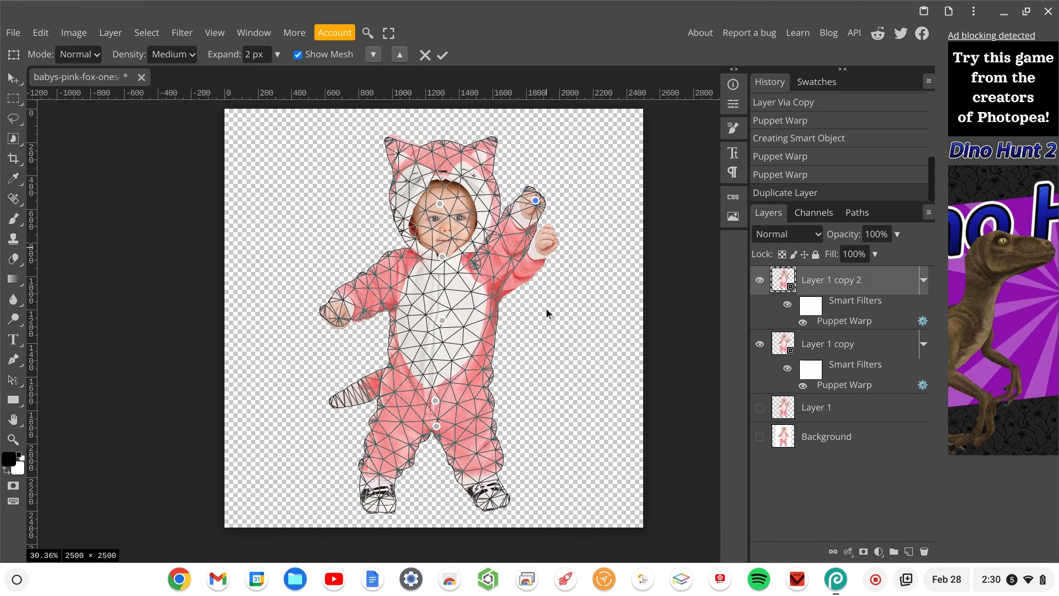
left_click(426, 55)
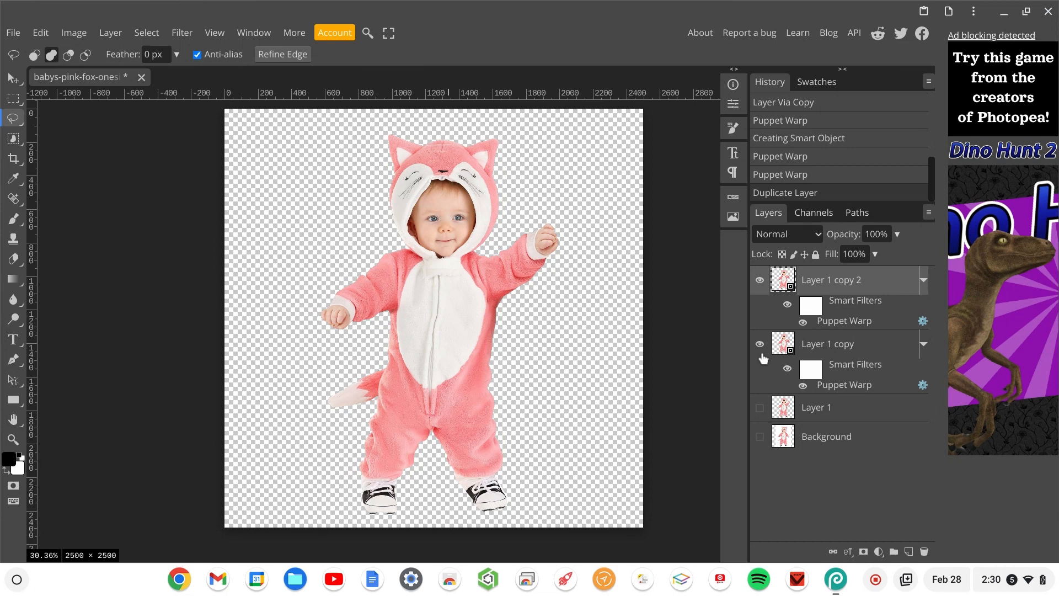
Delete both smart object copies, then show Layer 1 and convert it to a smart object
left_click(838, 352)
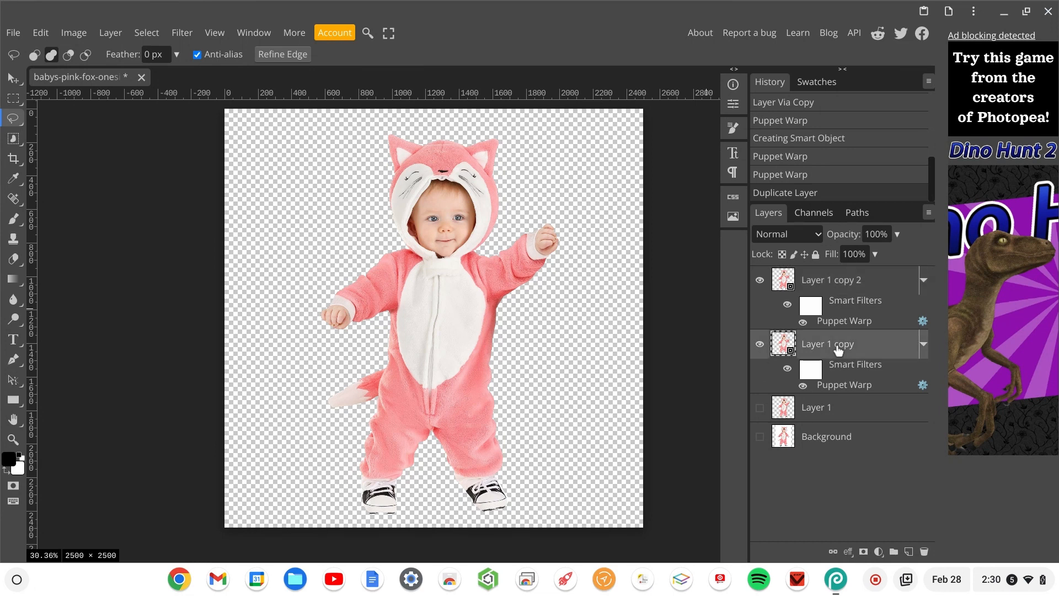
left_click(842, 288, "shift")
right_click(843, 288)
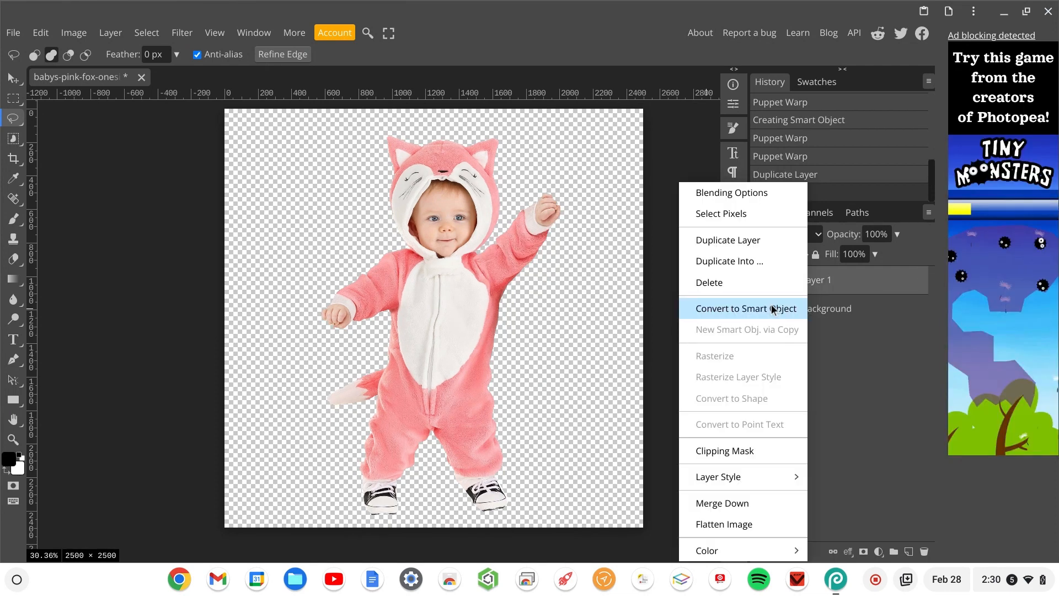
left_click(773, 310)
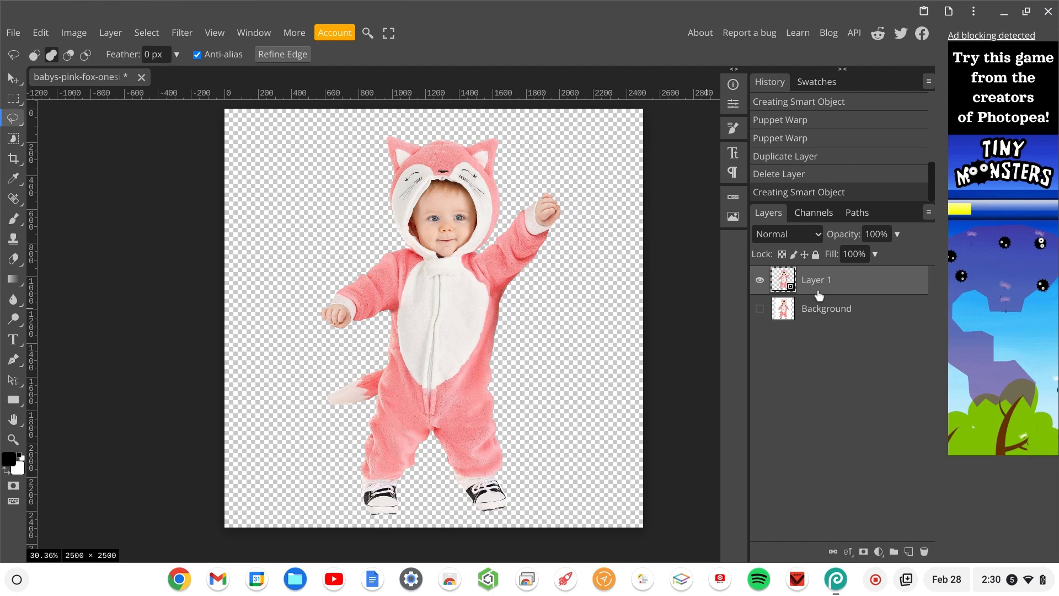
Undo the smart object, duplication and Puppet Warp edits back to the original unwarped Layer 1 cut-out
key("ctrl+z")
key("ctrl+z")
key("ctrl+z")
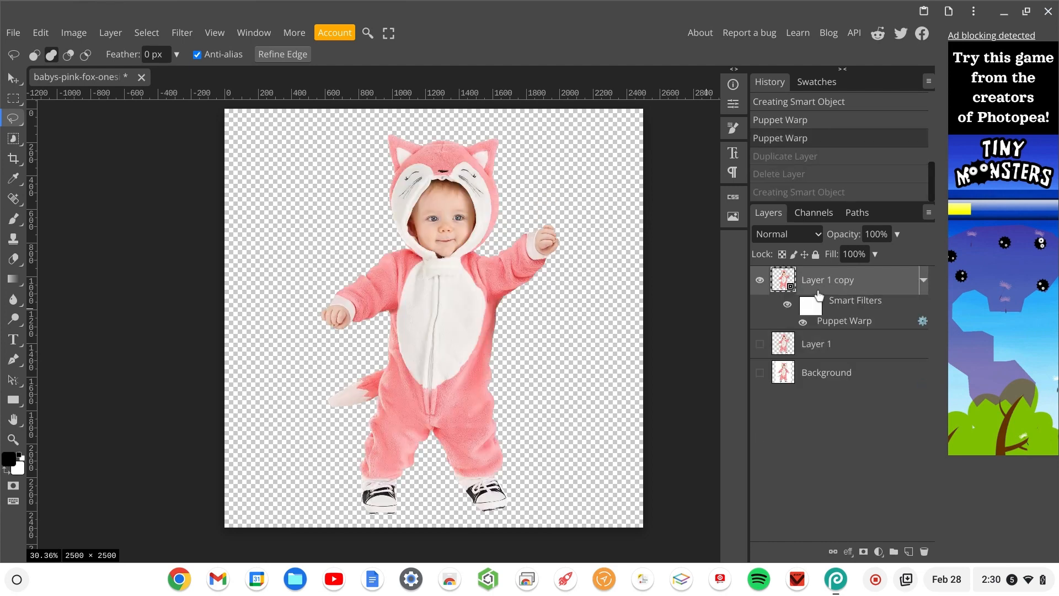
key("ctrl+z")
key("ctrl+z")
key("ctrl+z")
key("ctrl+z")
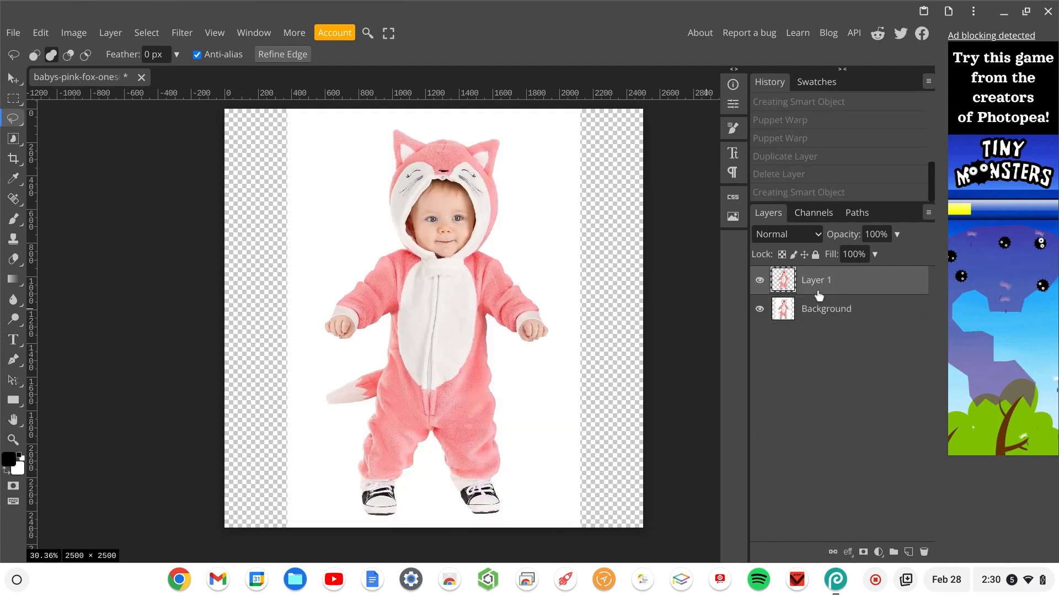
Hide the Background layer and convert the unwarped Layer 1 to a smart object
left_click(43, 39)
left_click(52, 73)
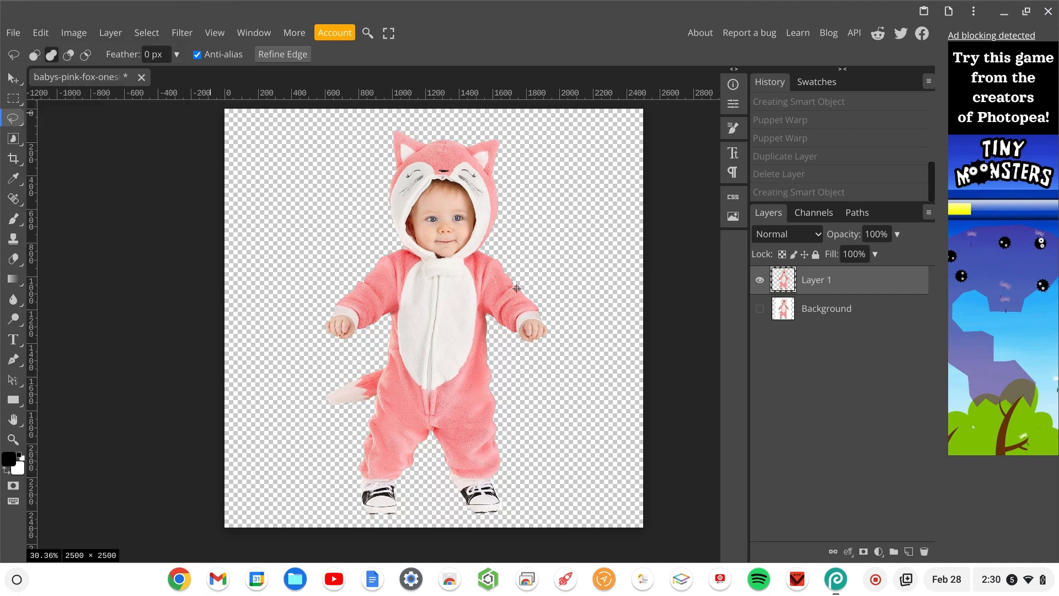
right_click(785, 285)
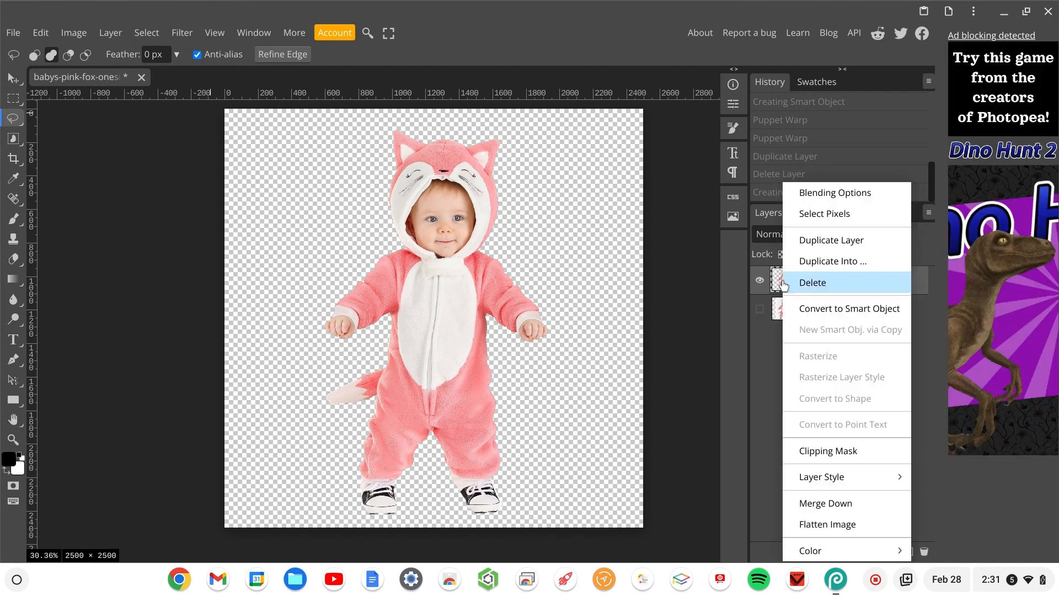
left_click(817, 307)
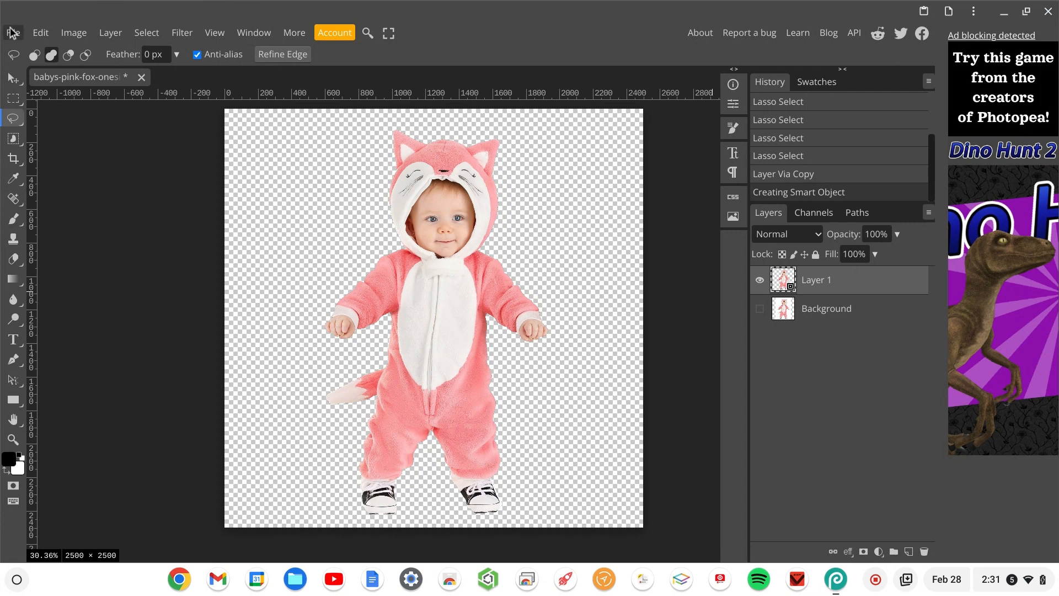
Start Puppet Warp on the Layer 1 smart object and pin the baby's face, hood above the forehead, upper chest, mid-torso, lower belly and crotch
left_click(35, 35)
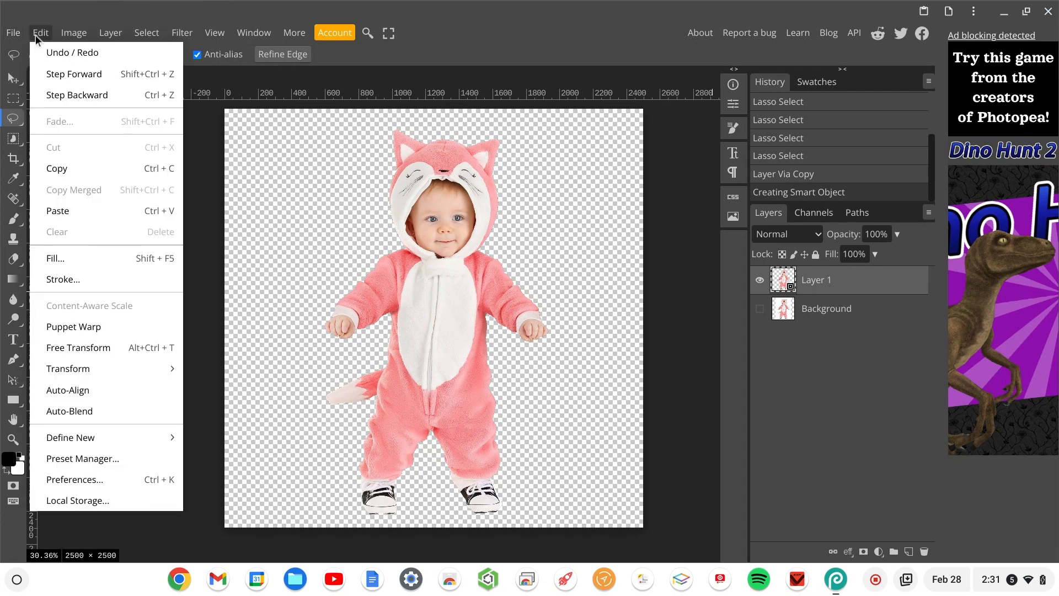
left_click(93, 328)
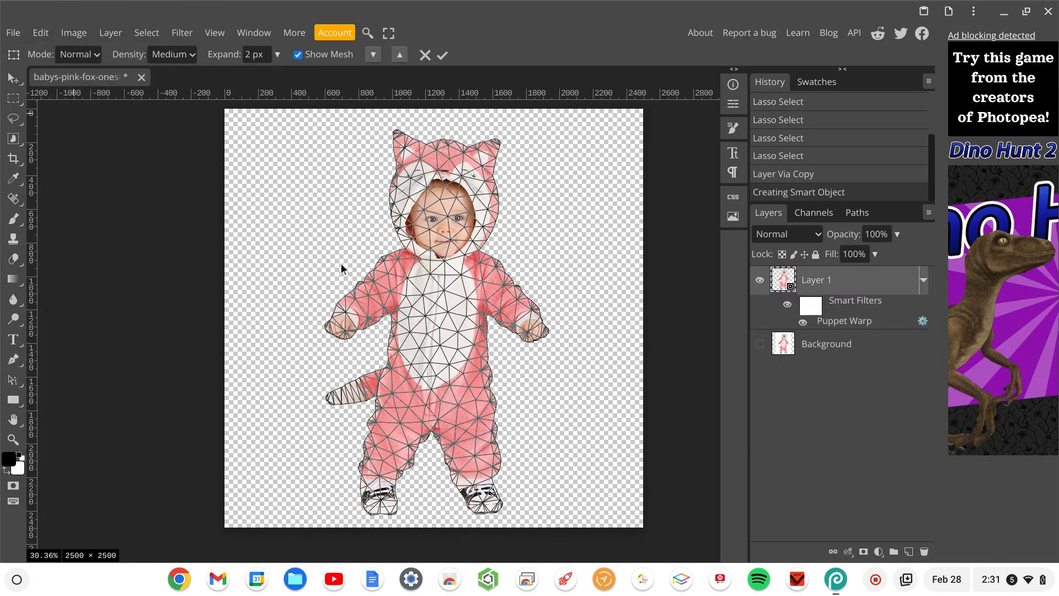
left_click(444, 189)
left_click(445, 189)
key("Delete")
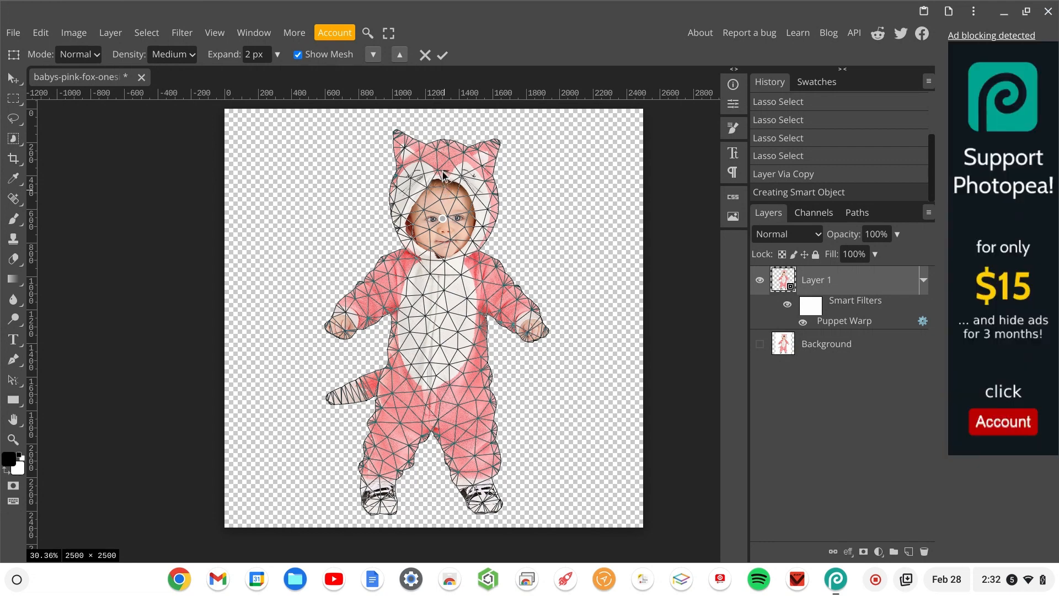
left_click(442, 172)
left_click(444, 270)
left_click(440, 319)
left_click(432, 373)
left_click(432, 410)
Pin both of the baby's wrists, the tail tip and both shoes, and apply the warp without moving any pins
left_click(525, 318)
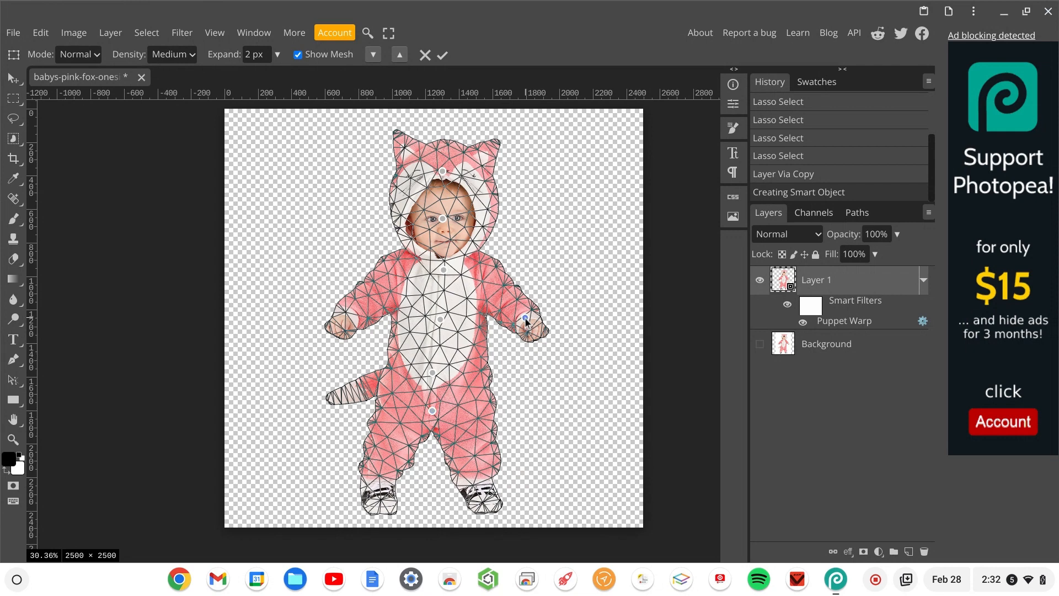
left_click(348, 314)
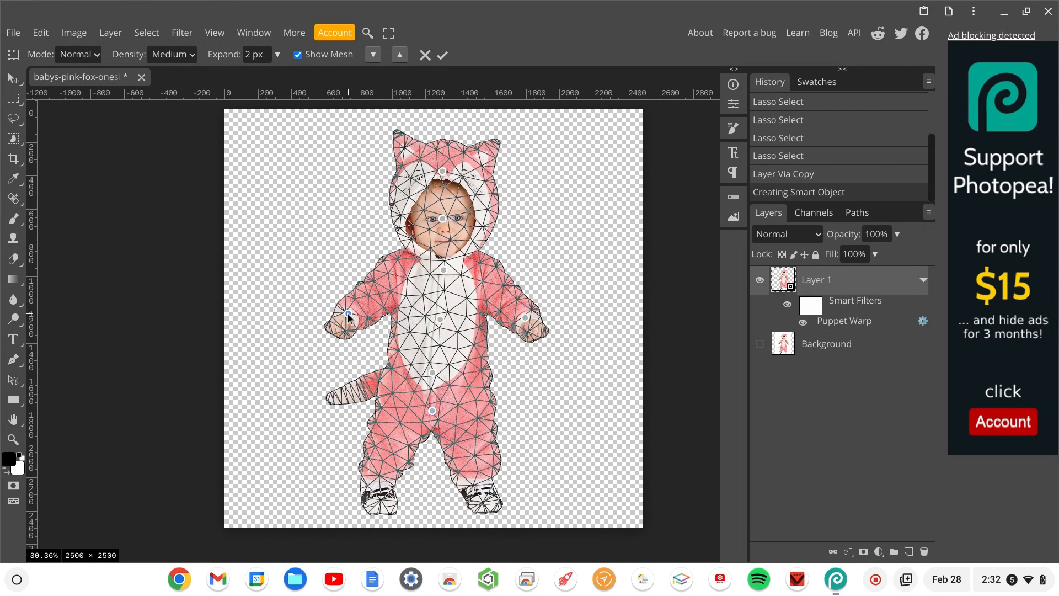
left_click(342, 397)
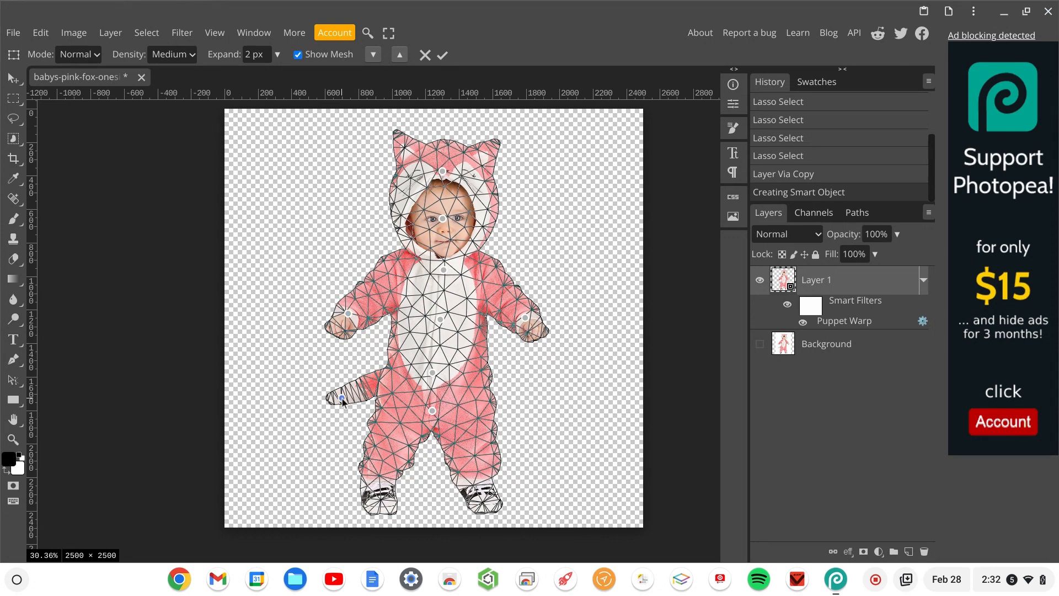
left_click(381, 500)
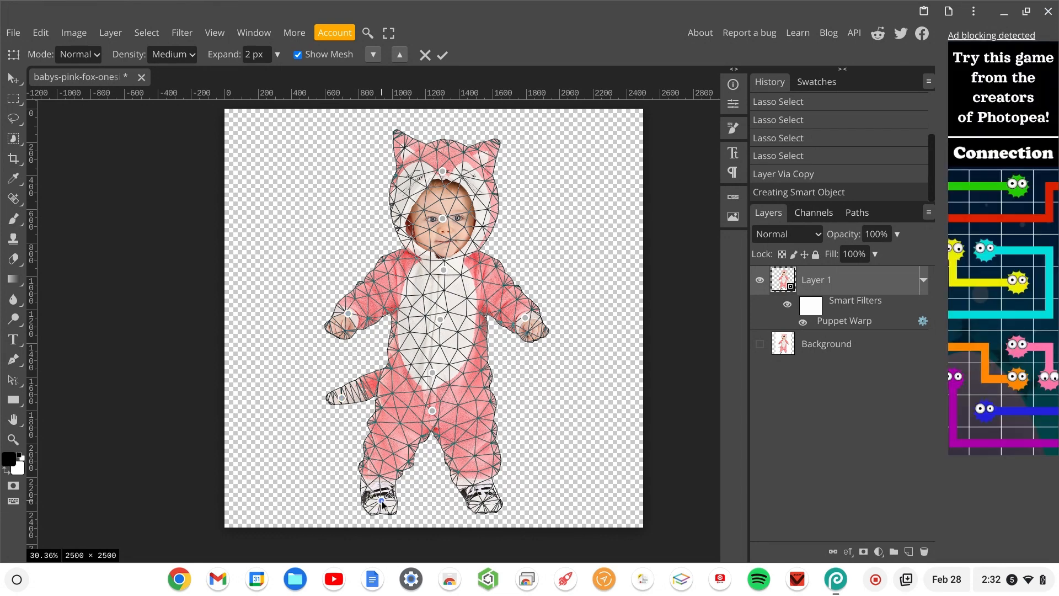
left_click(485, 500)
key("Return")
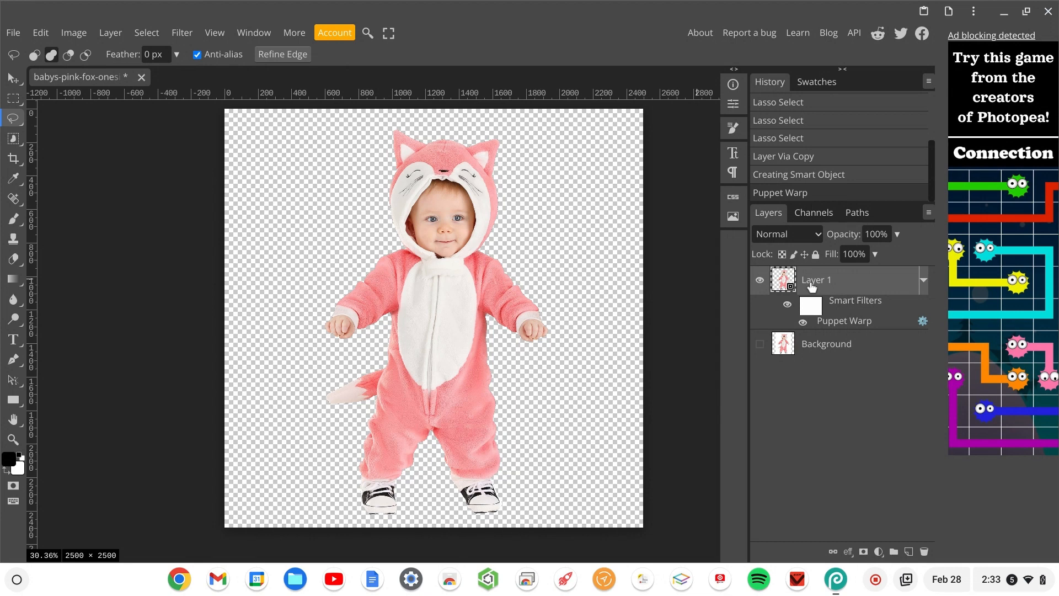
Duplicate the Layer 1 smart object and rename the original layer Start
key("ctrl+j")
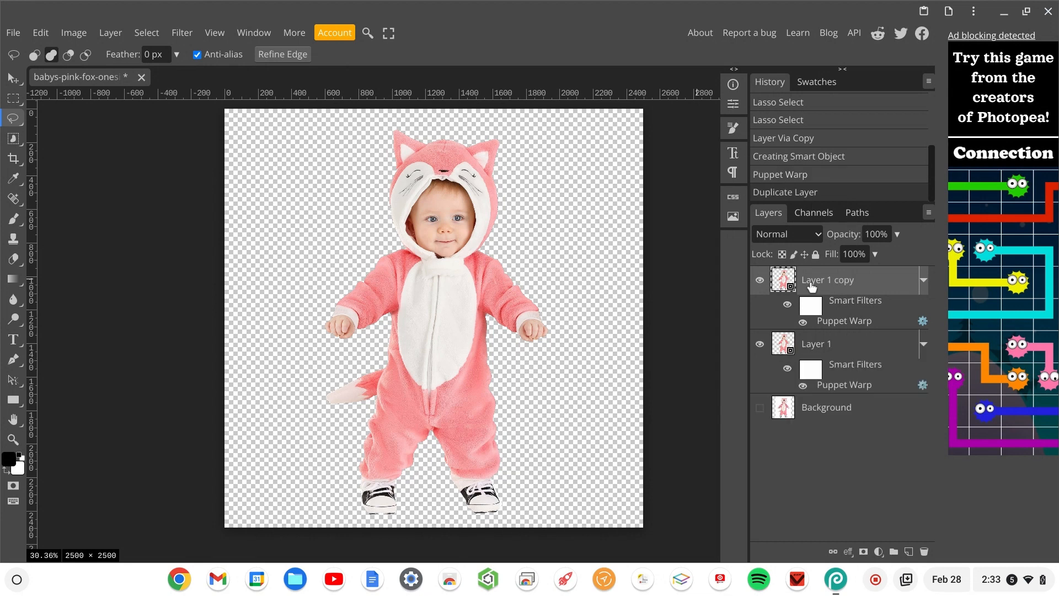
right_click(824, 349)
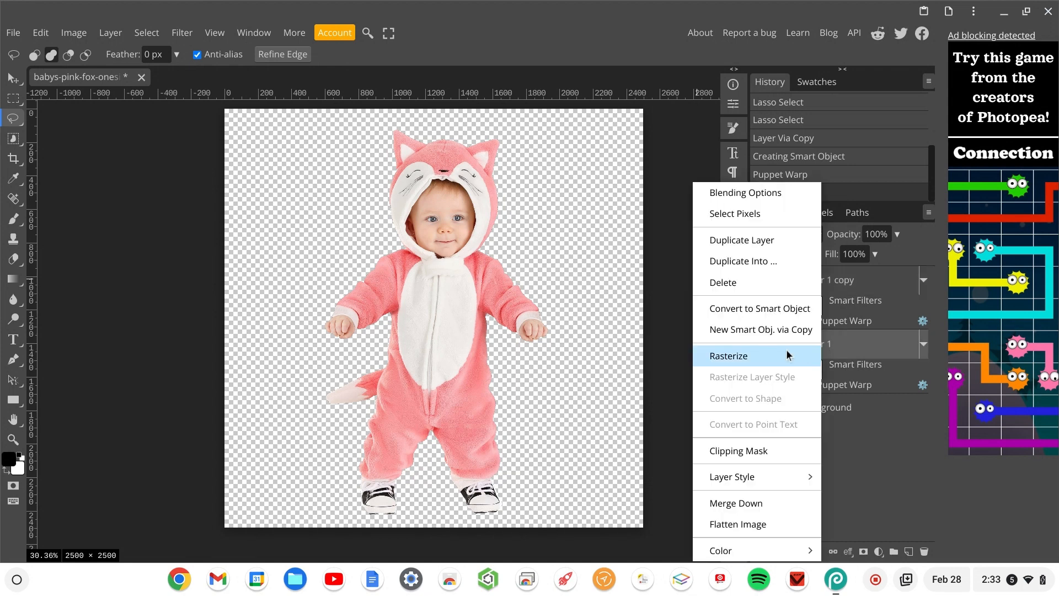
key("Escape")
double_click(816, 347)
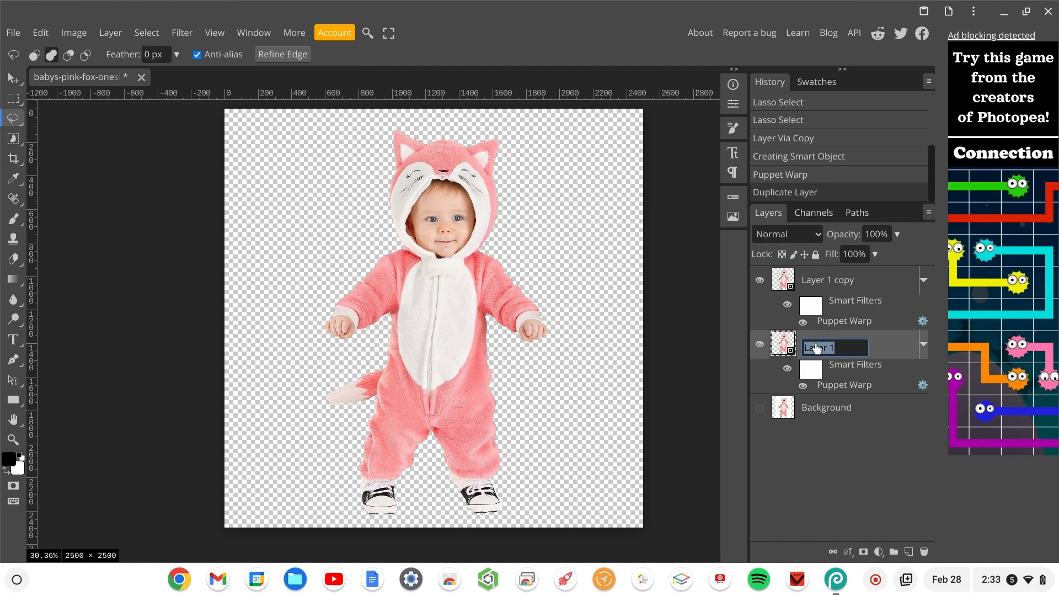
type("P")
key("BackSpace")
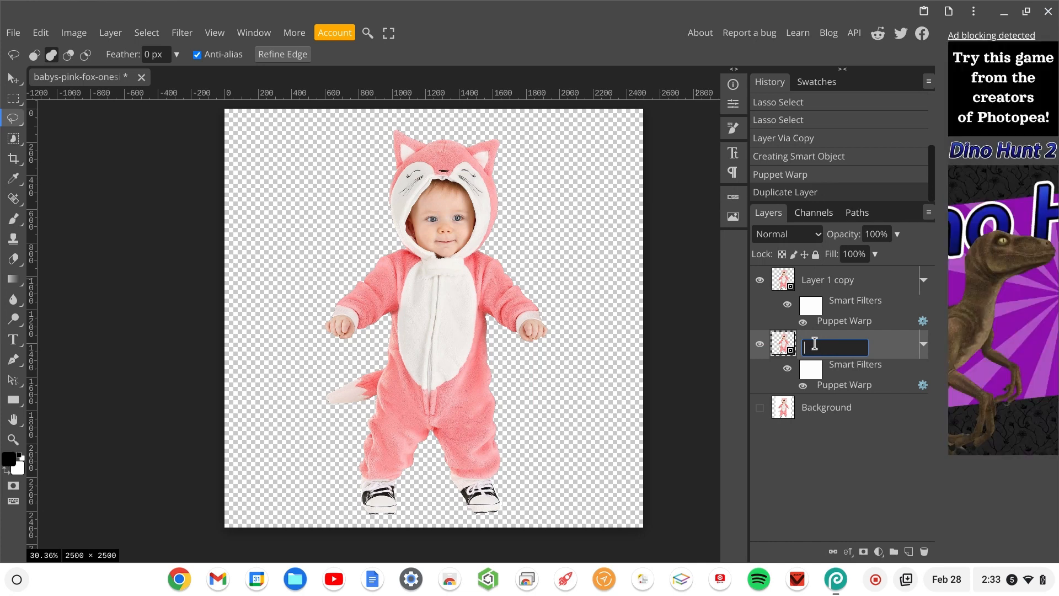
type("Start")
key("Return")
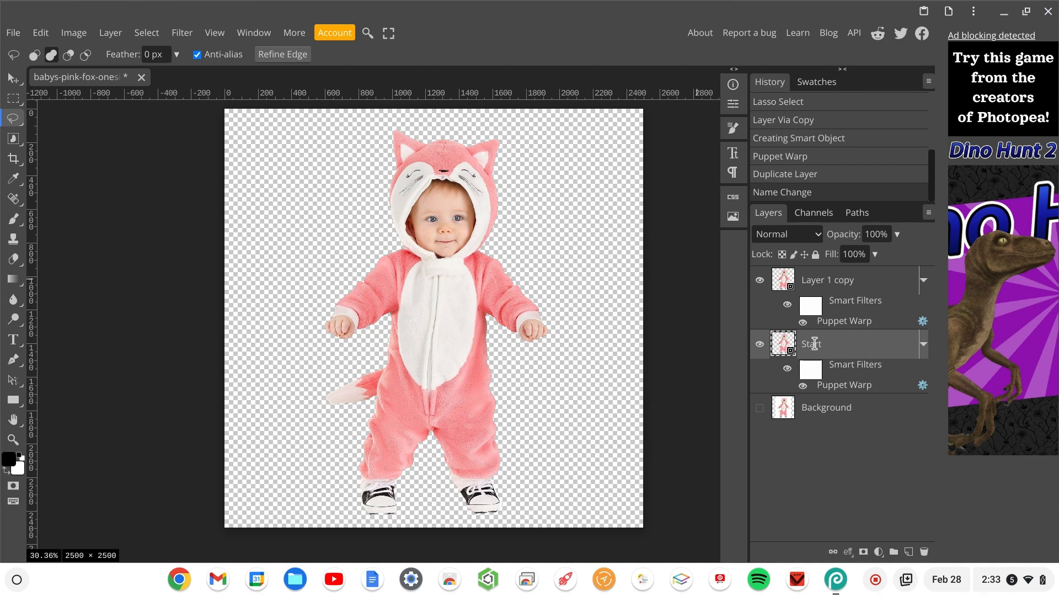
Reopen the Puppet Warp of Layer 1 copy and pin the face, chest, mid-torso, belly, crotch, both hands, tail and both shoes
left_click(825, 283)
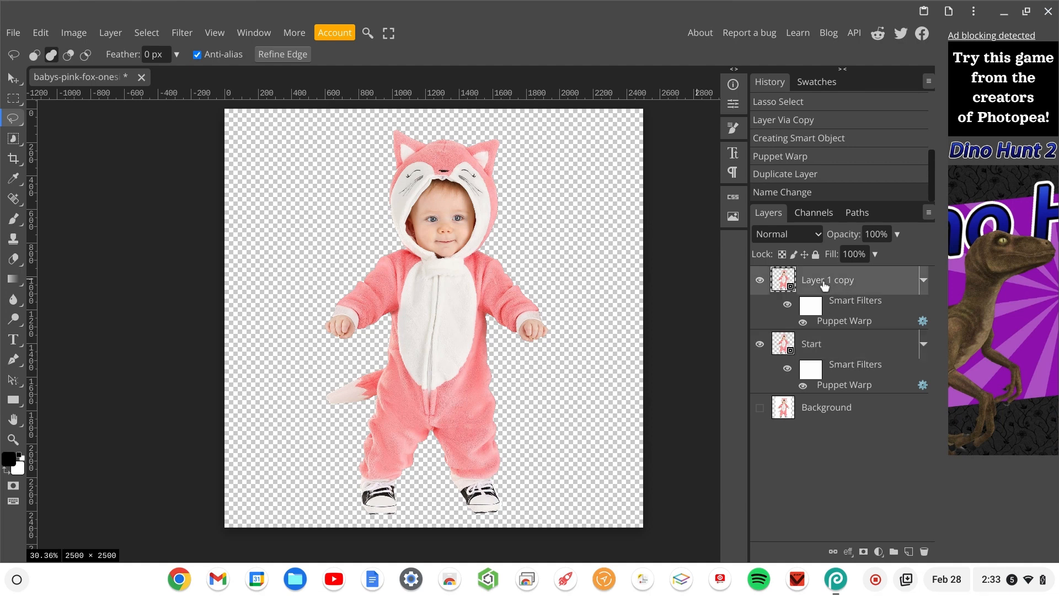
double_click(839, 324)
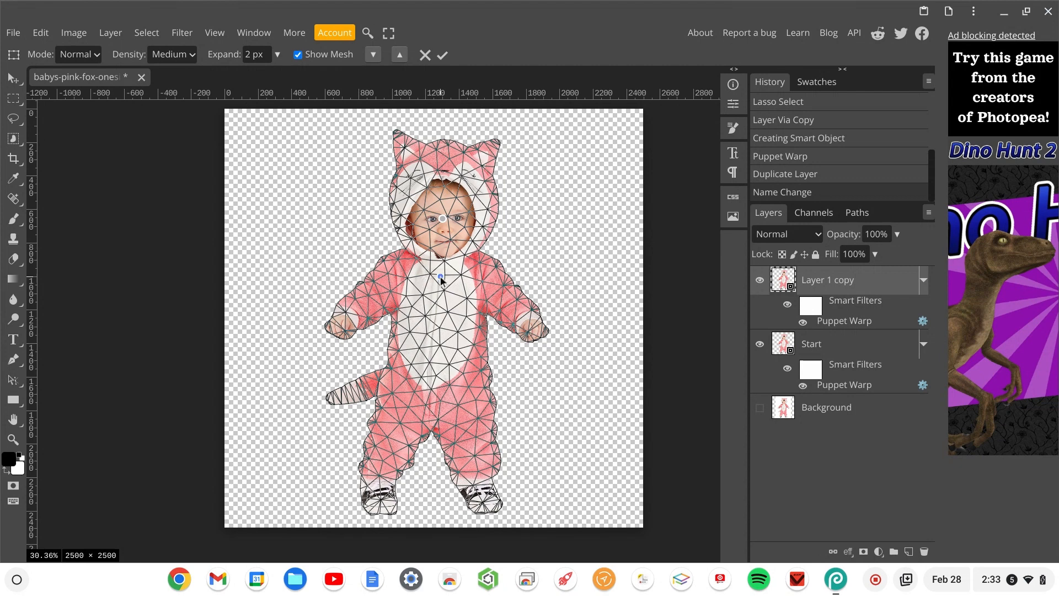
left_click(438, 332)
left_click(436, 376)
left_click(437, 421)
left_click(532, 330)
left_click(345, 328)
left_click(346, 395)
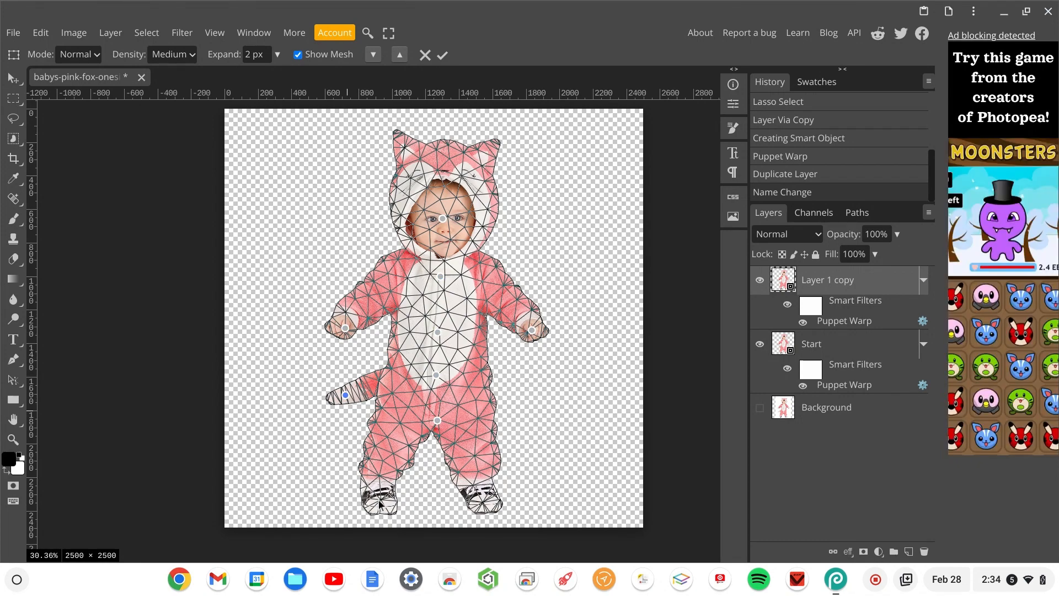
left_click(379, 500)
left_click(485, 500)
Warp the shoe opposite the tail outward, the tail-side hand up and outward and the other hand inward, and apply the warp
mouse_move(506, 489)
left_mouse_down()
mouse_move(509, 500)
mouse_move(516, 490)
left_mouse_up()
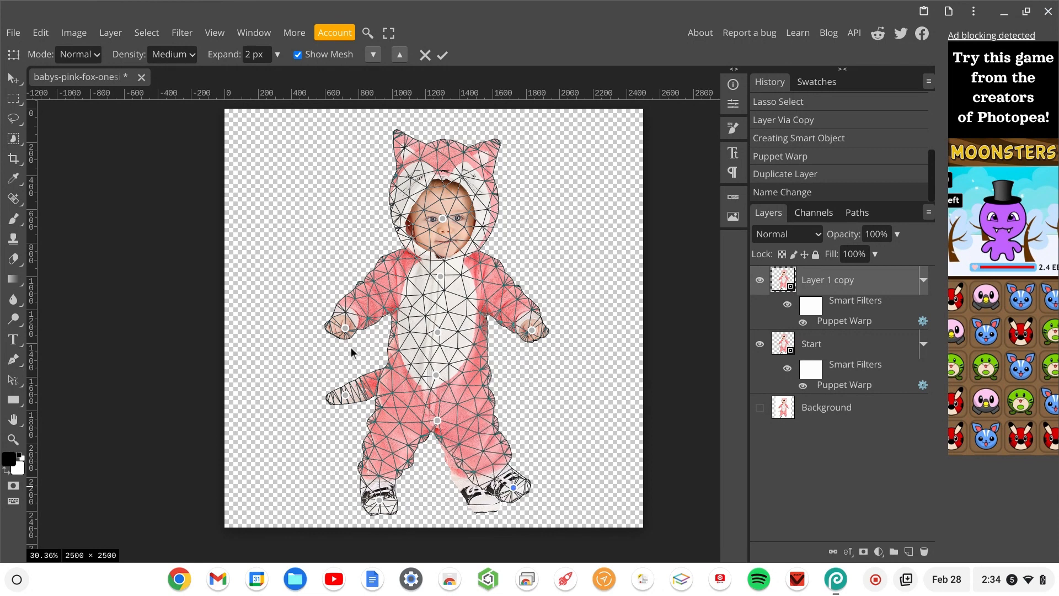
left_click(345, 329)
left_click_drag(345, 328, 328, 301)
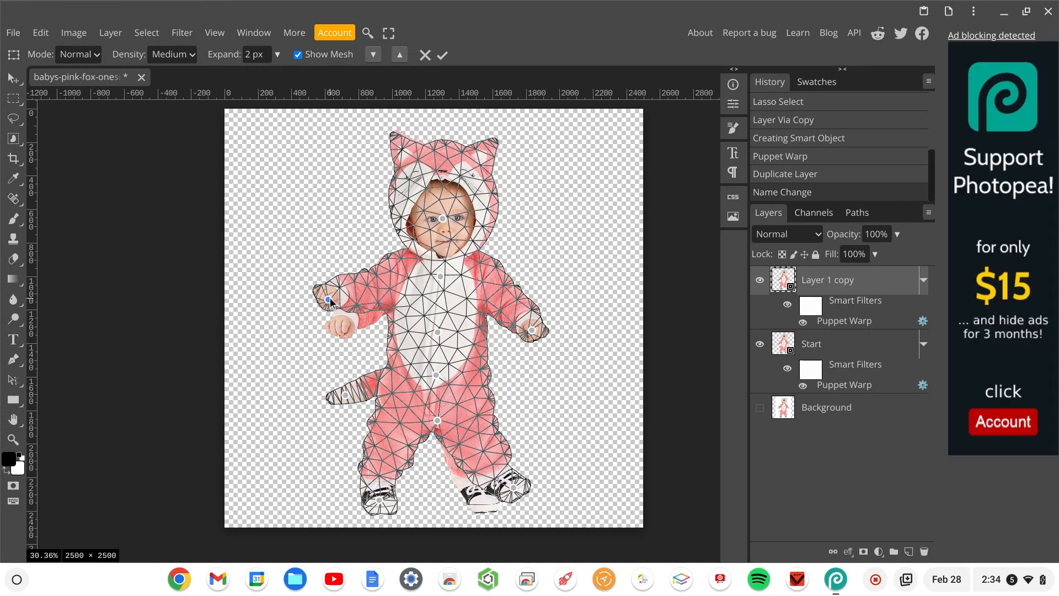
left_click(532, 330)
left_click_drag(528, 339, 518, 338)
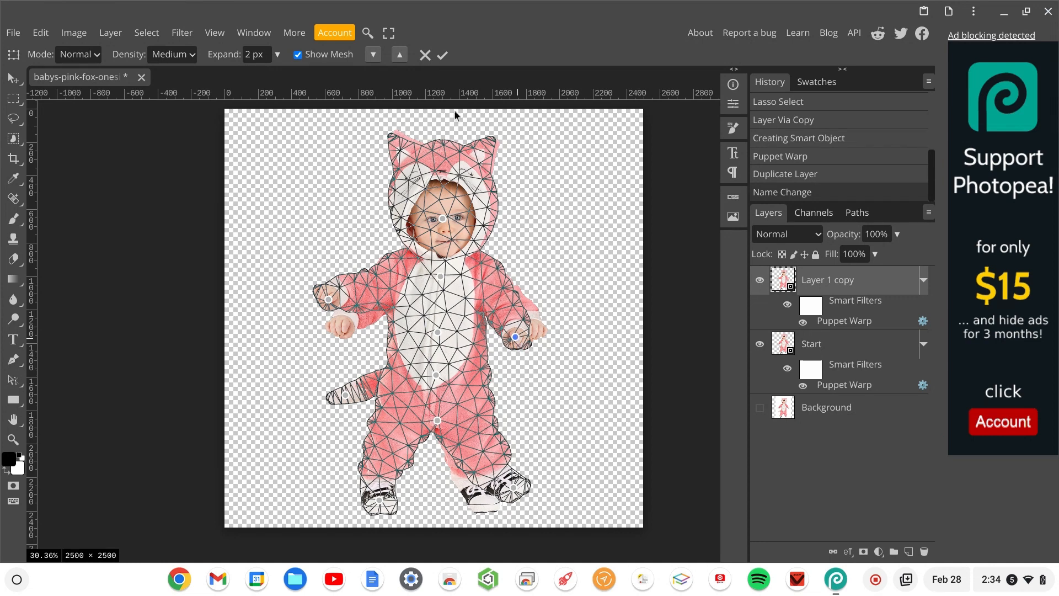
left_click(445, 57)
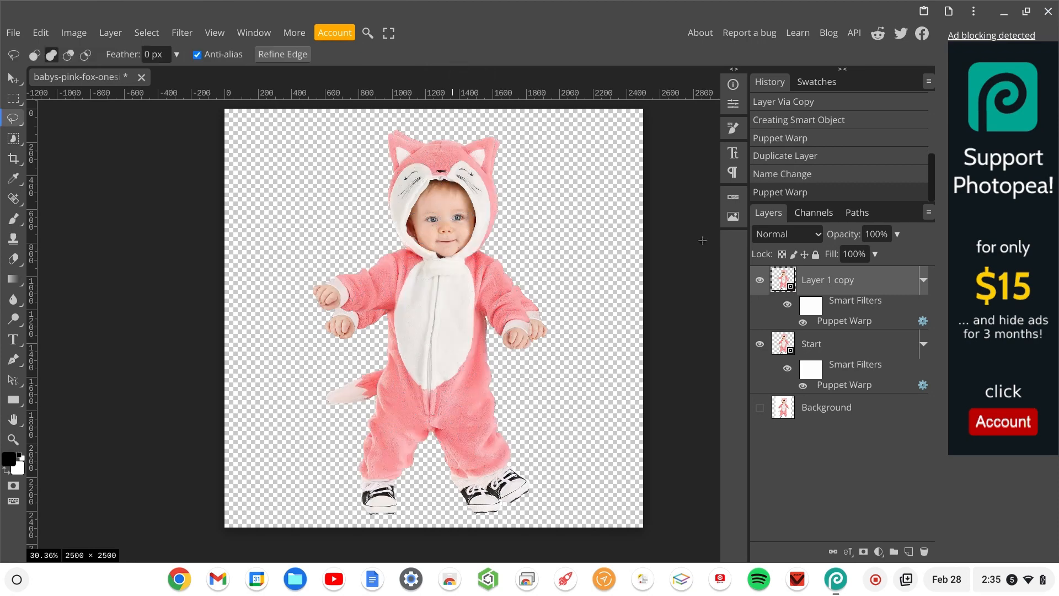
Rename the warped Layer 1 copy as L1
double_click(817, 282)
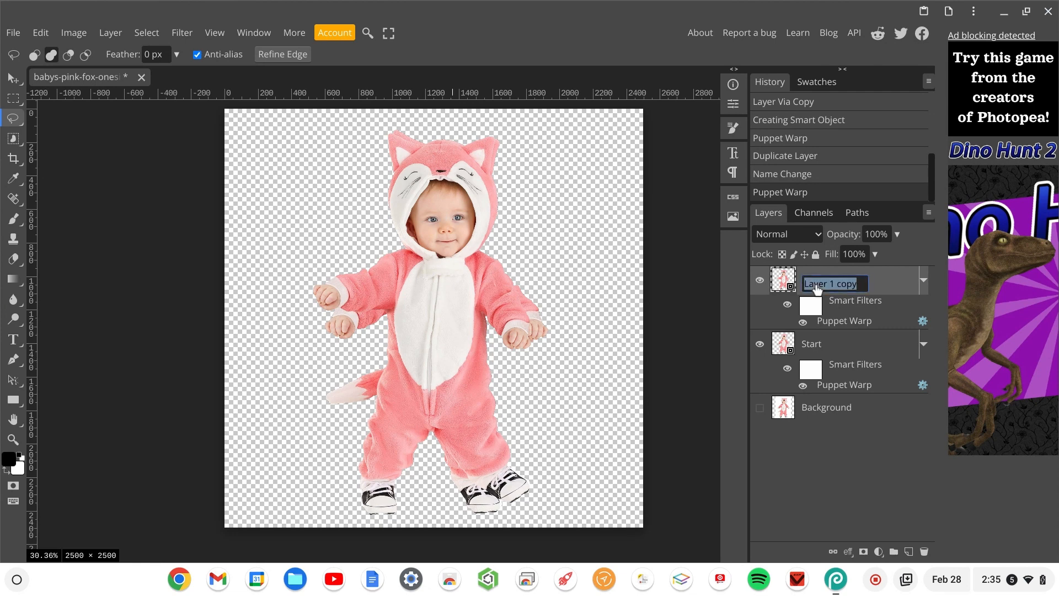
type("L1")
key("Return")
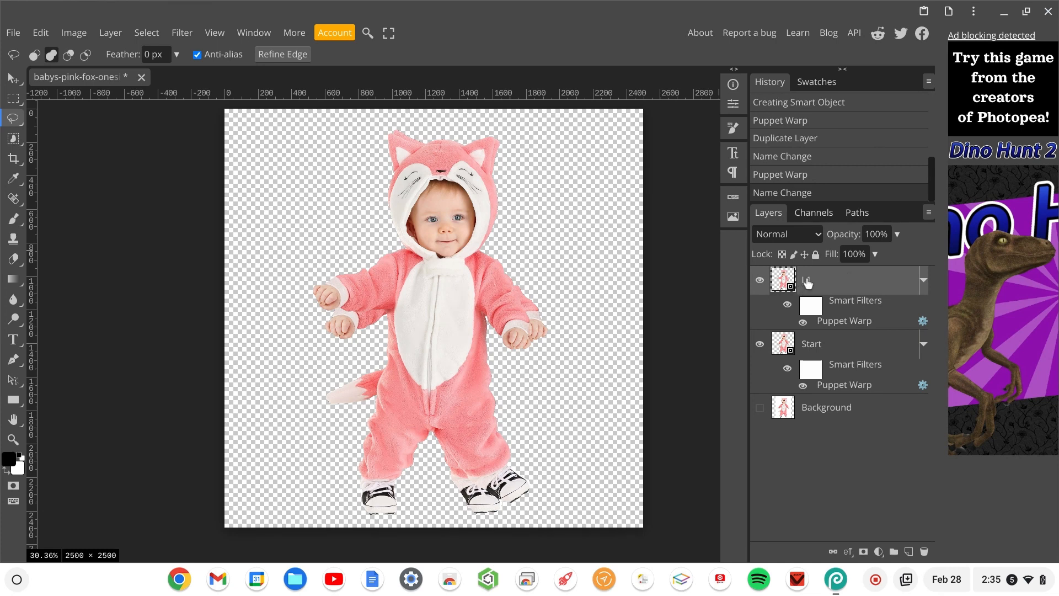
Duplicate the L1 layer and rename the duplicate L2
key("ctrl+j")
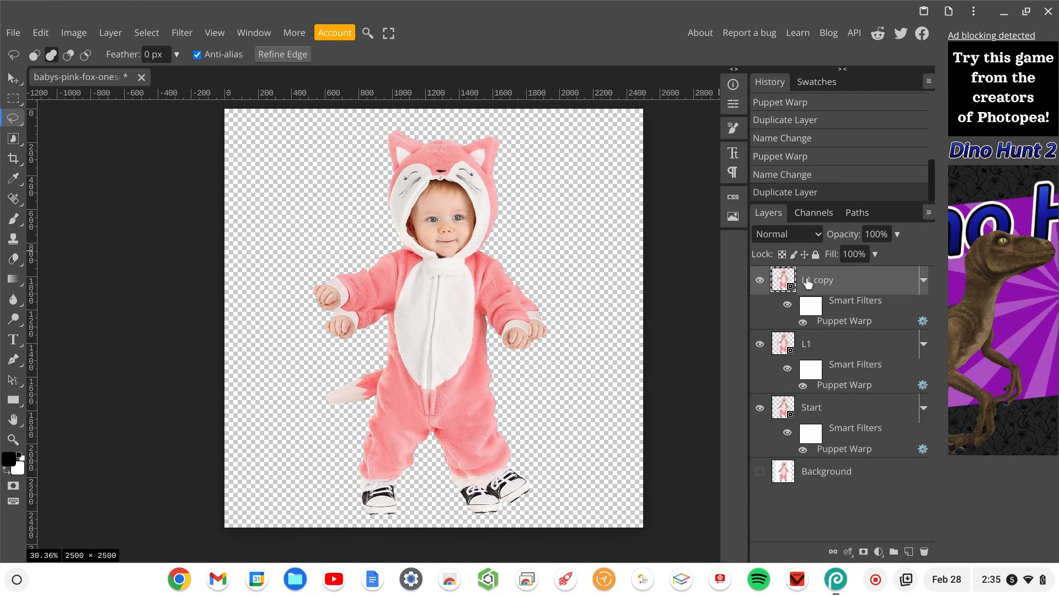
double_click(808, 282)
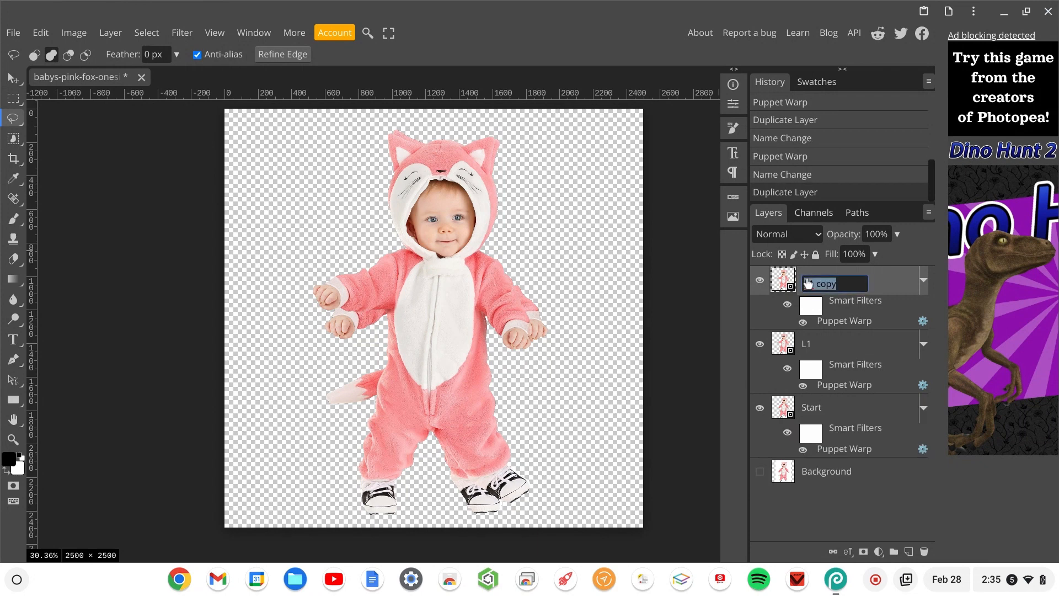
key("BackSpace")
type("L2")
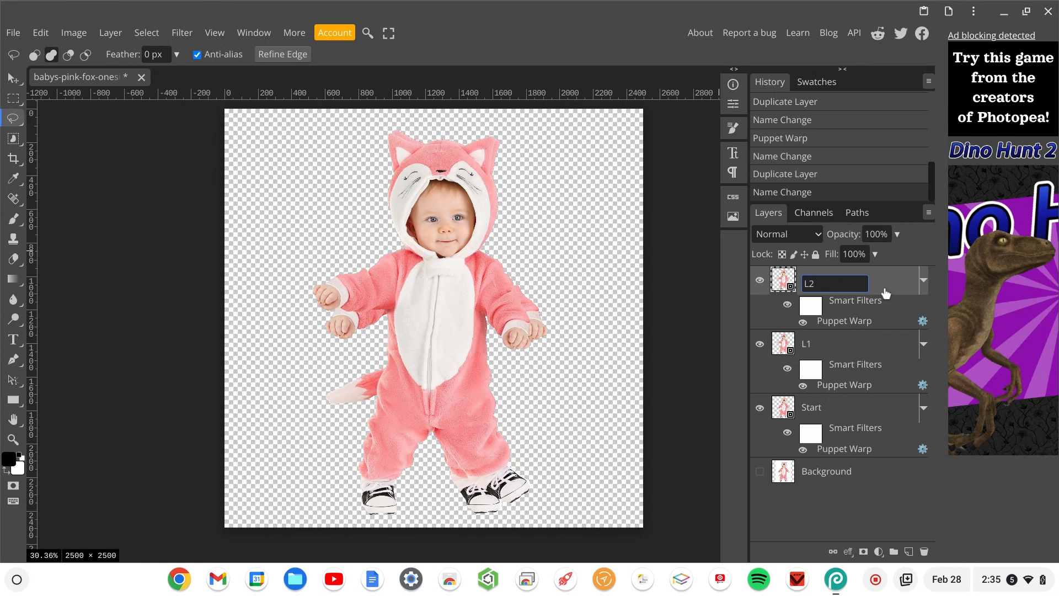
key("Return")
Edit L2's Puppet Warp: move the hand opposite the tail further inward, raise that side's shoe outward and lift the tail-side hand higher
double_click(832, 328)
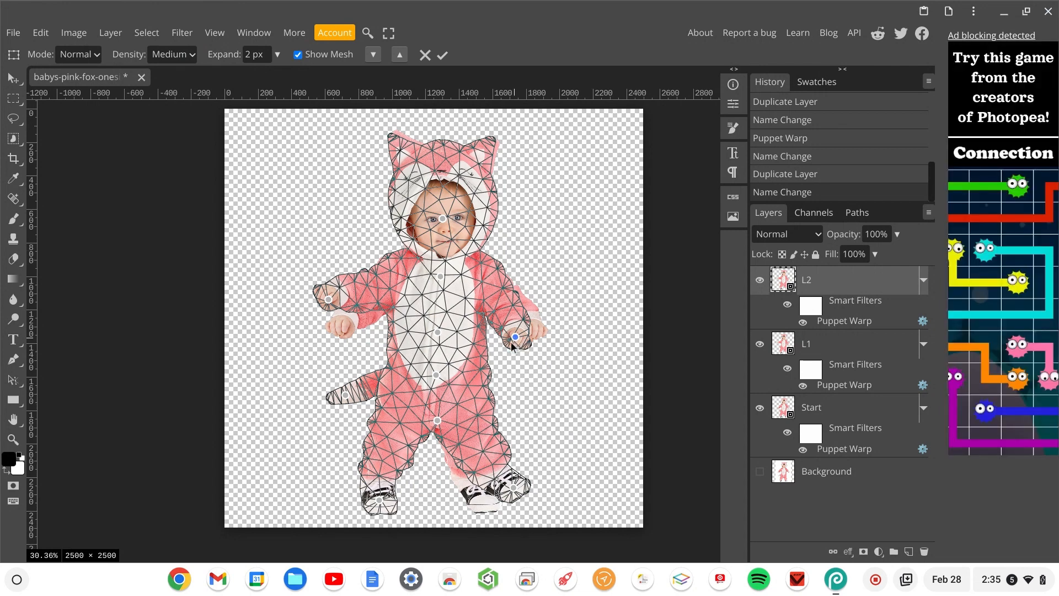
left_click_drag(514, 338, 500, 345)
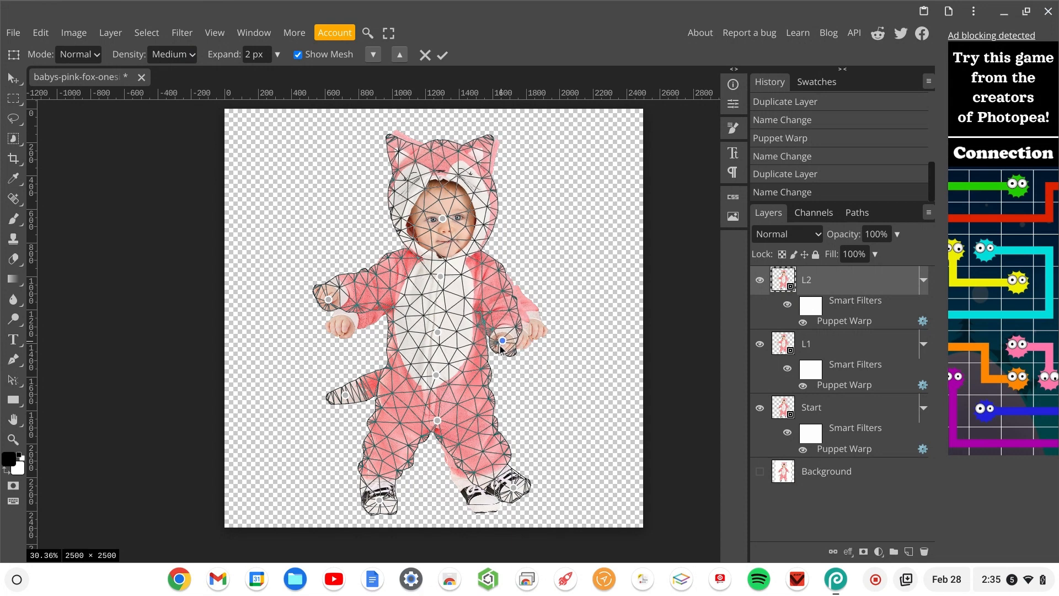
left_click(514, 488)
left_click_drag(514, 489, 535, 466)
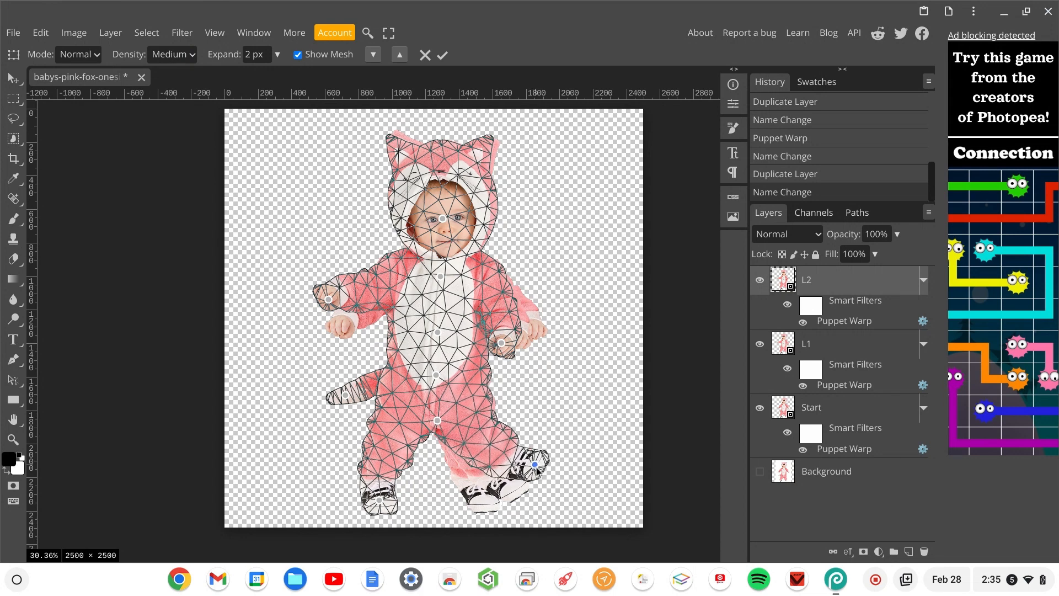
left_click(329, 299)
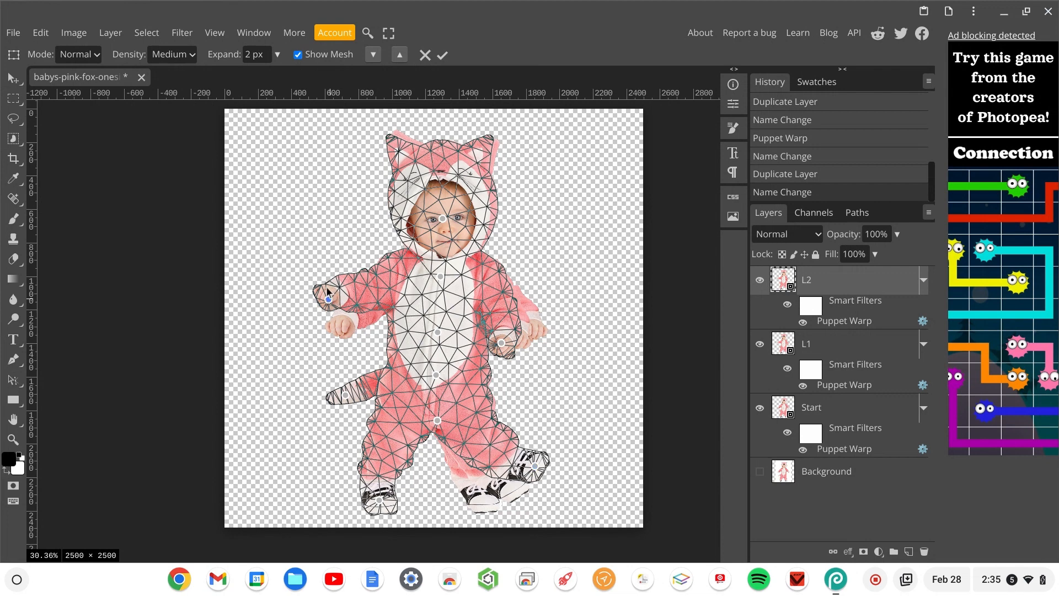
left_click_drag(327, 288, 327, 262)
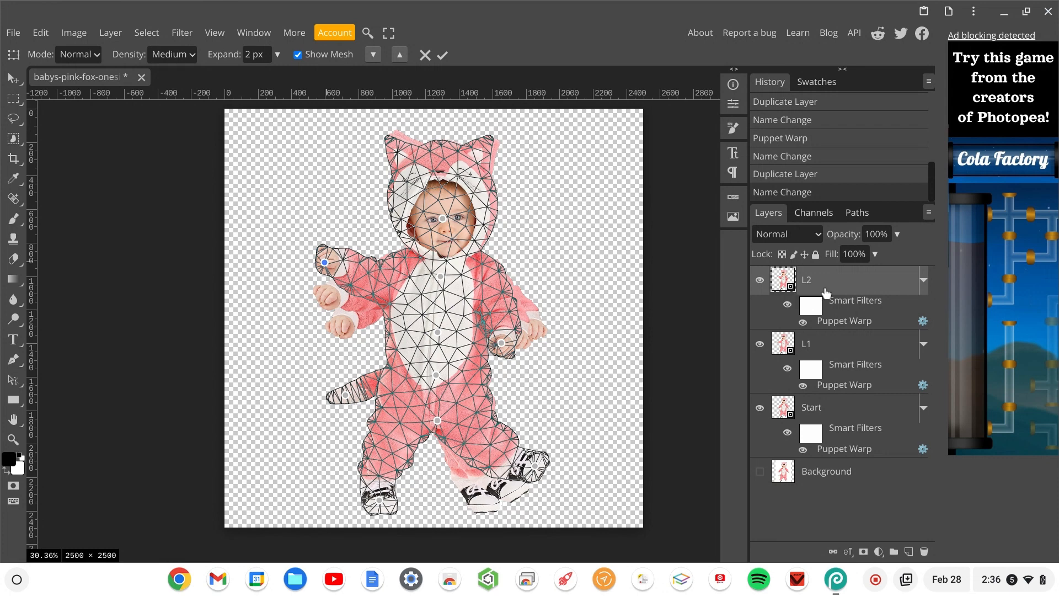
key("Return")
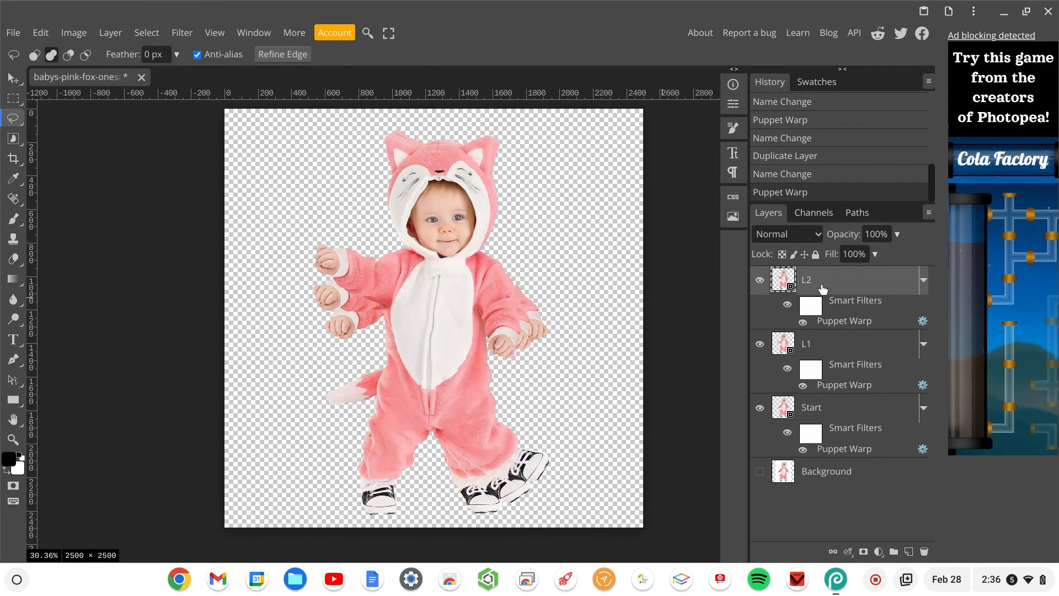
Add the animation prefix _a_ to the three pose layers, naming them _a_Start, _a_L1 and _a_L2
right_click(811, 414)
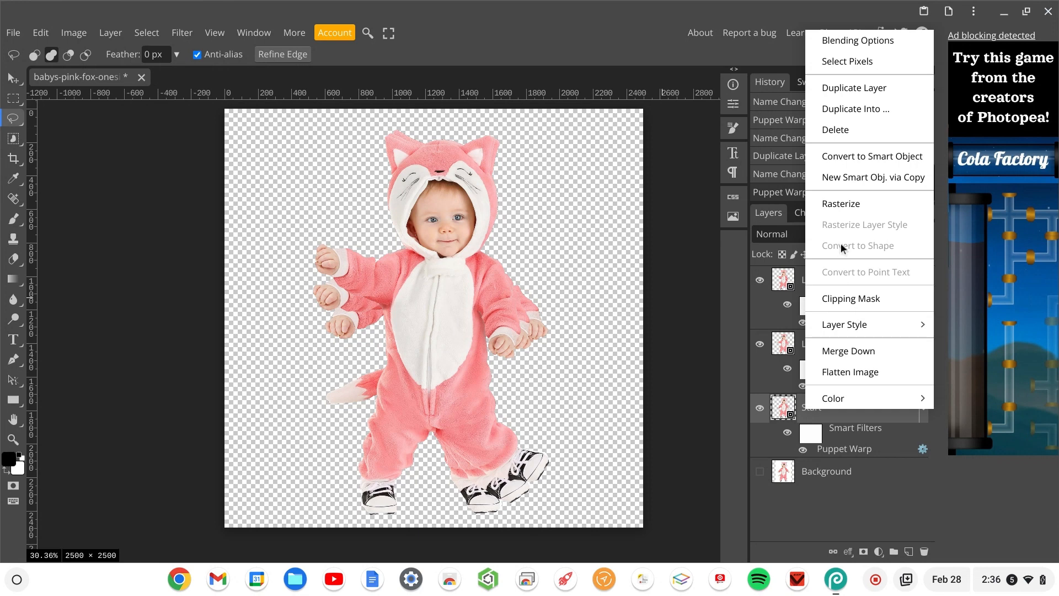
double_click(813, 412)
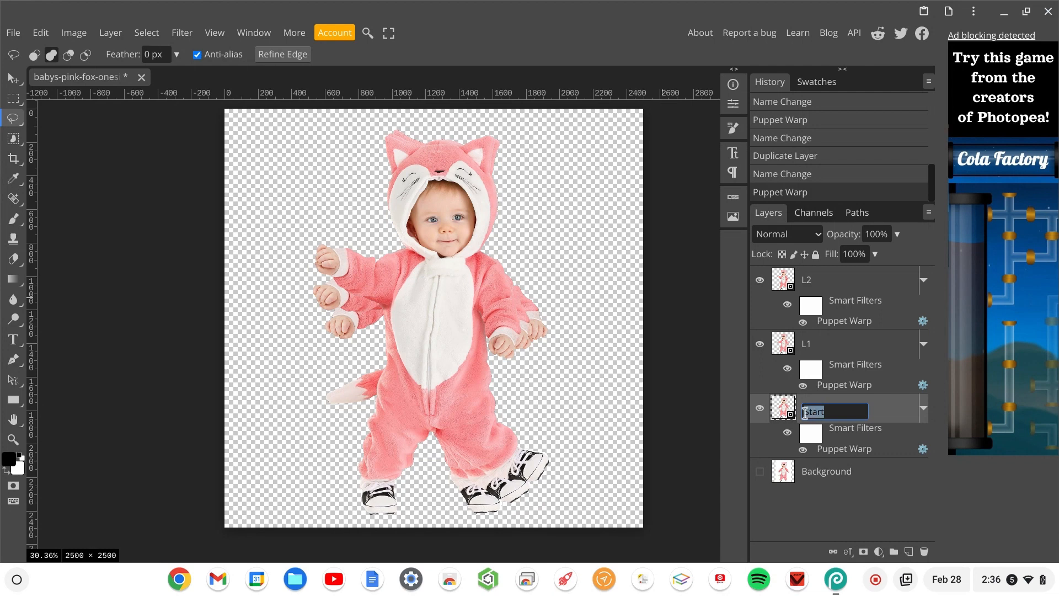
left_click(859, 412)
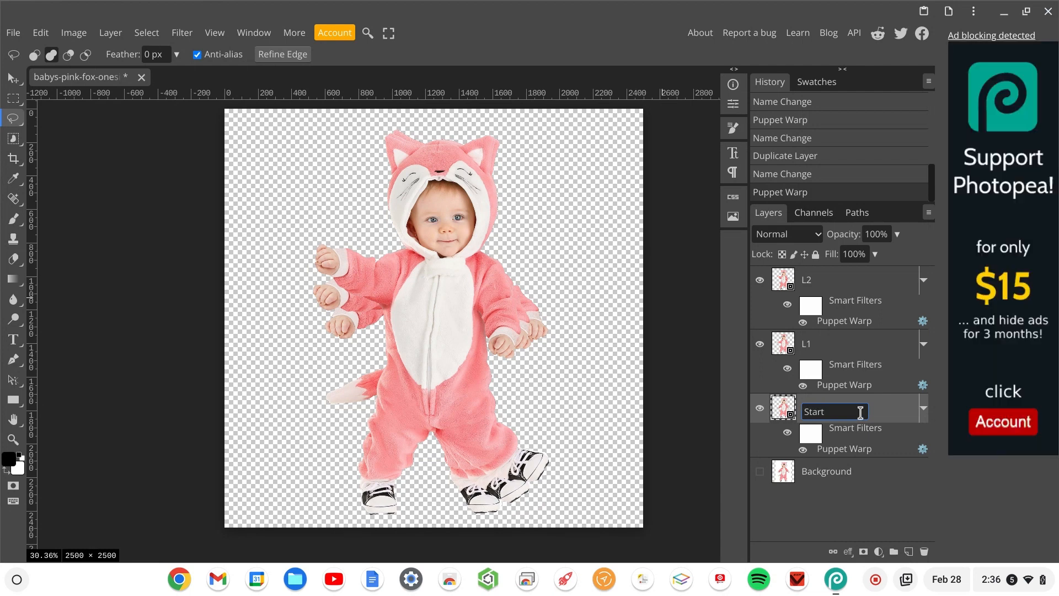
type("_a_")
double_click(806, 346)
left_click(805, 349)
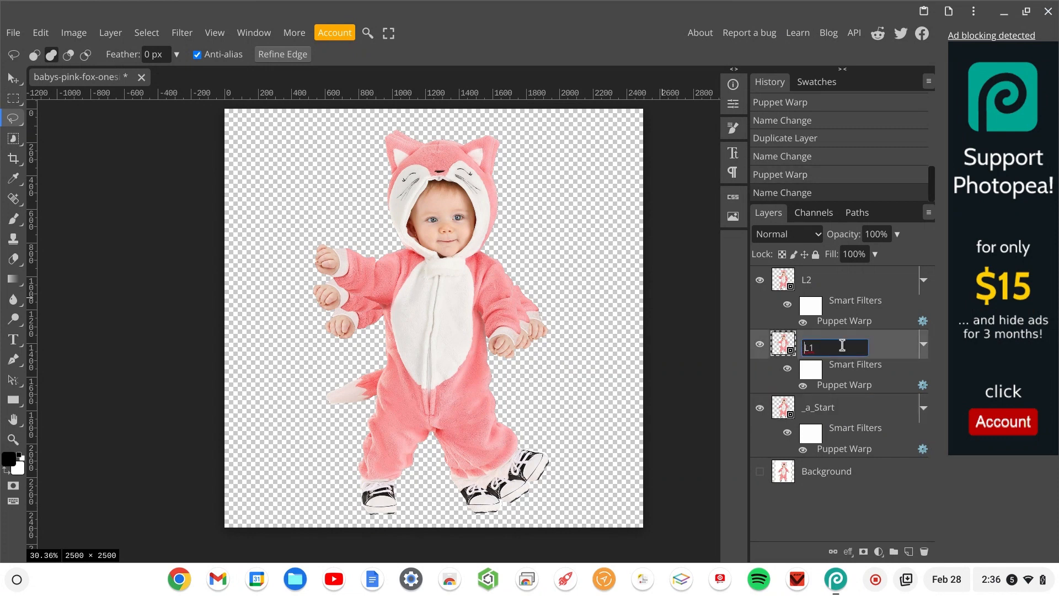
type("_a_")
double_click(807, 282)
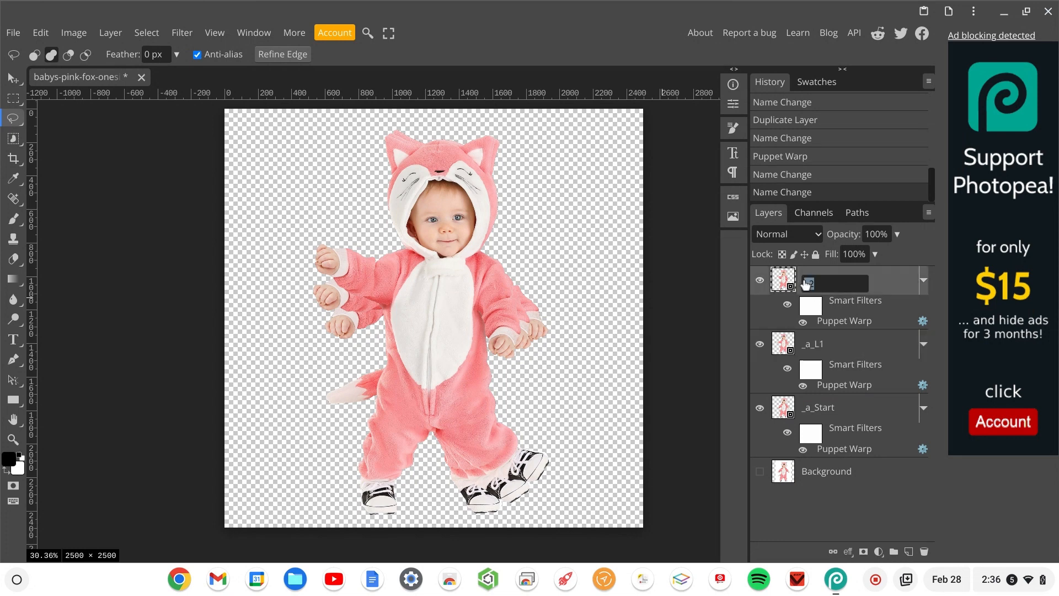
left_click(805, 282)
type("_a_L2")
left_click(846, 346)
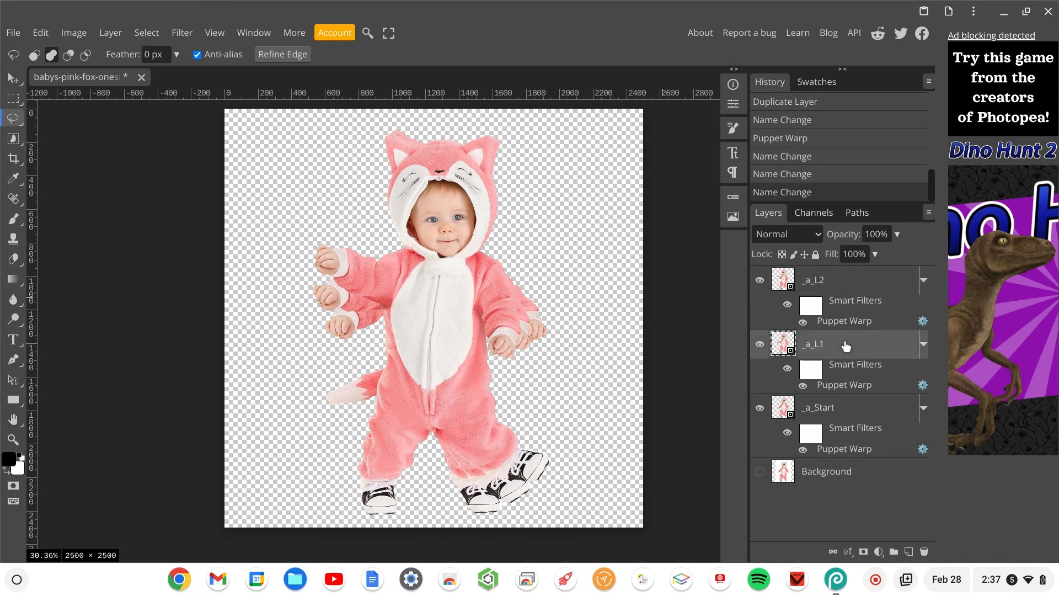
Preview the whole animation in the GIF export settings and close them without saving
left_click(11, 34)
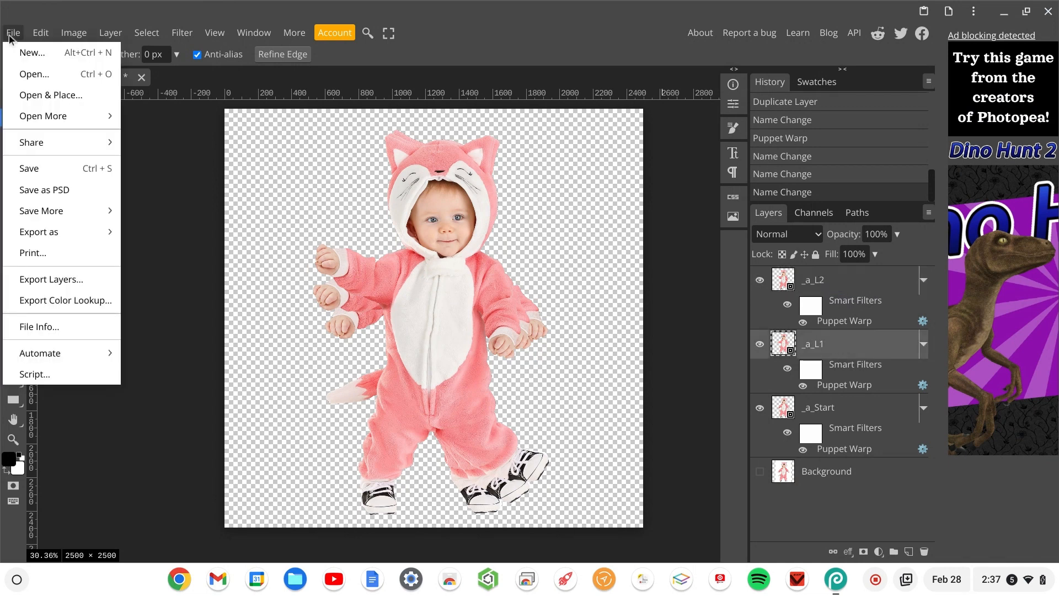
mouse_move(39, 234)
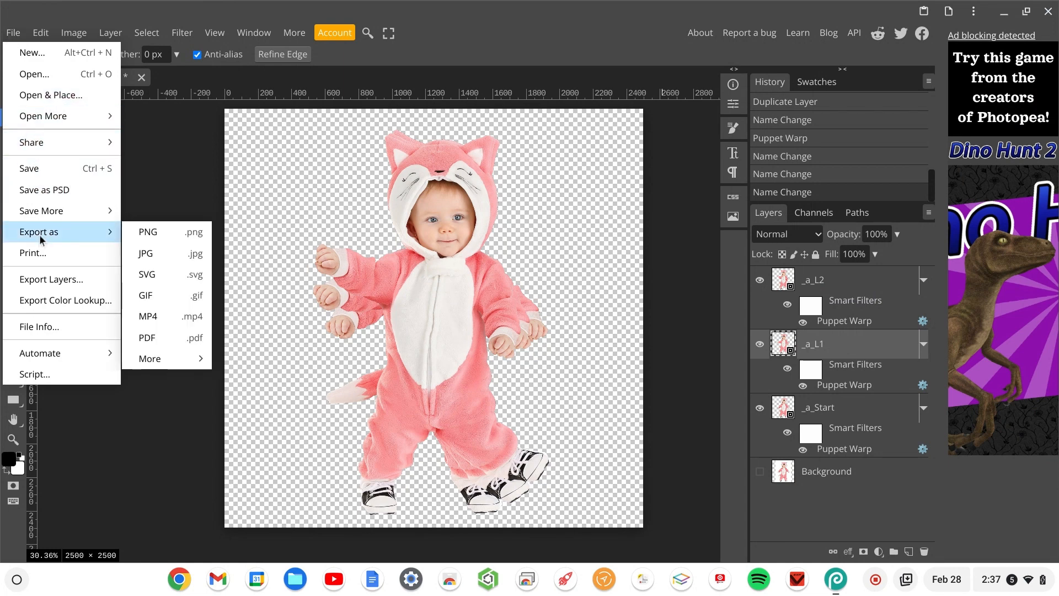
left_click(151, 299)
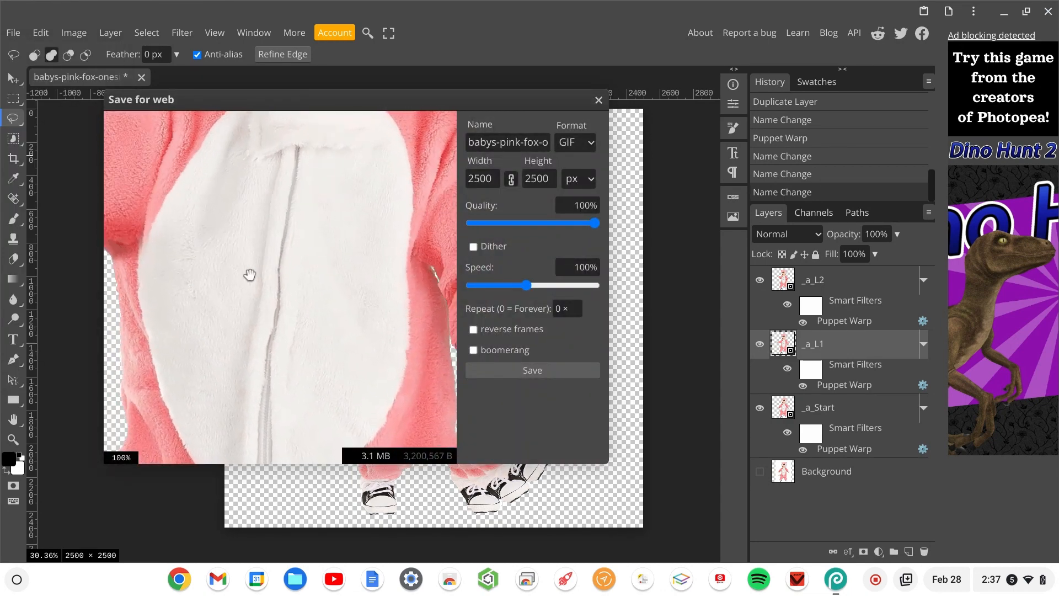
scroll(249, 275, "down", 3)
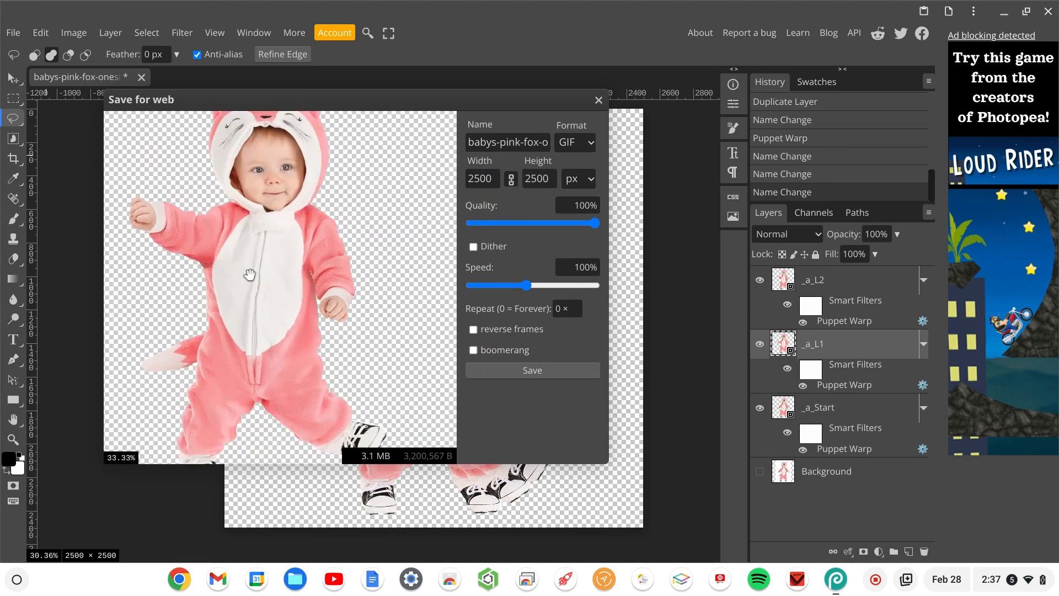
scroll(250, 274, "down", 1)
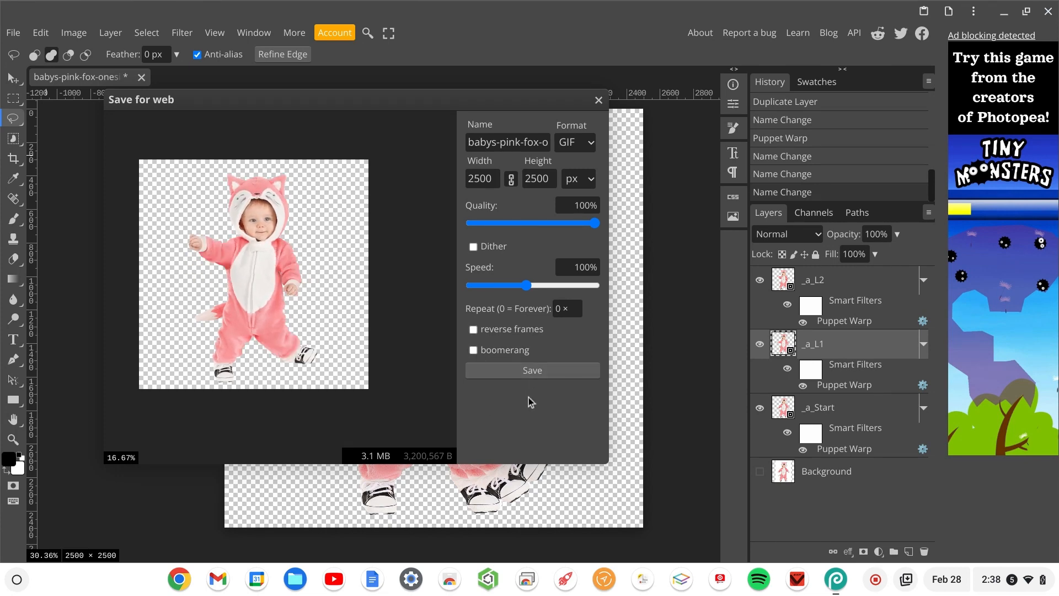
left_click(599, 101)
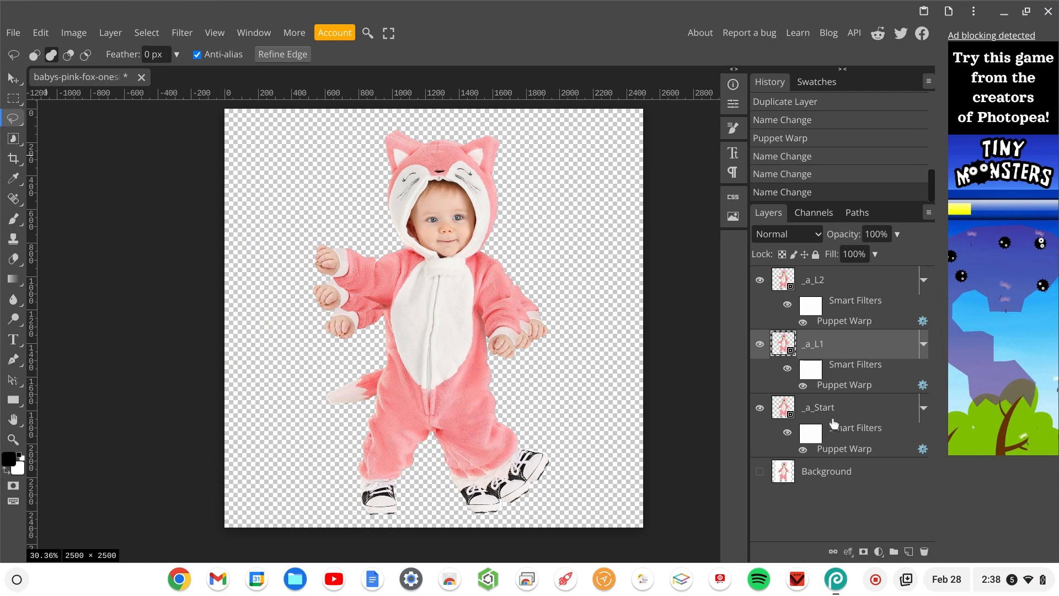
Duplicate the _a_L1 layer and move the copy above _a_L2 at the top of the layer stack
left_click(841, 290)
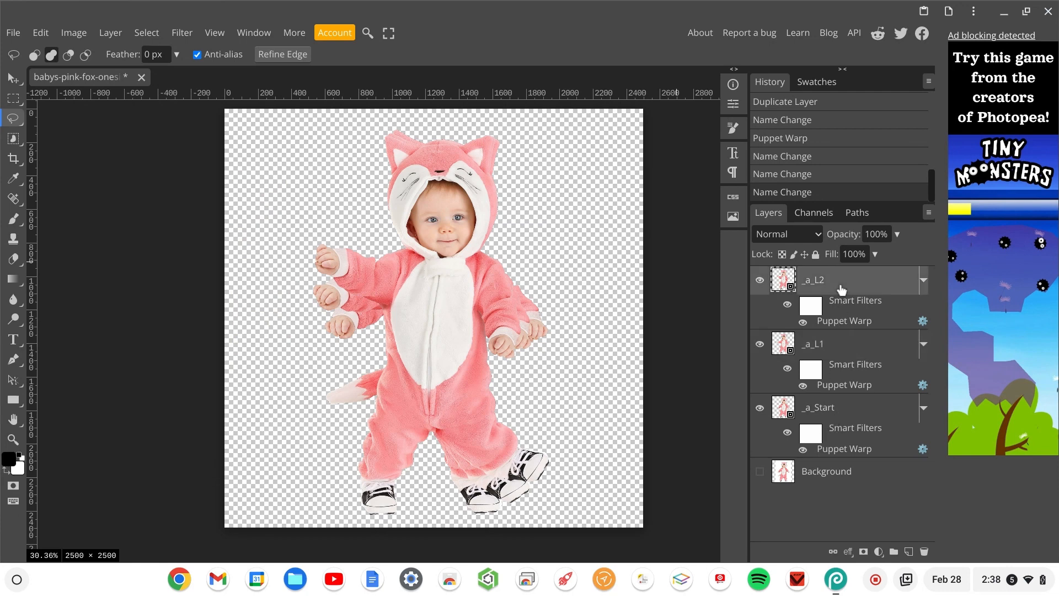
left_click(839, 349)
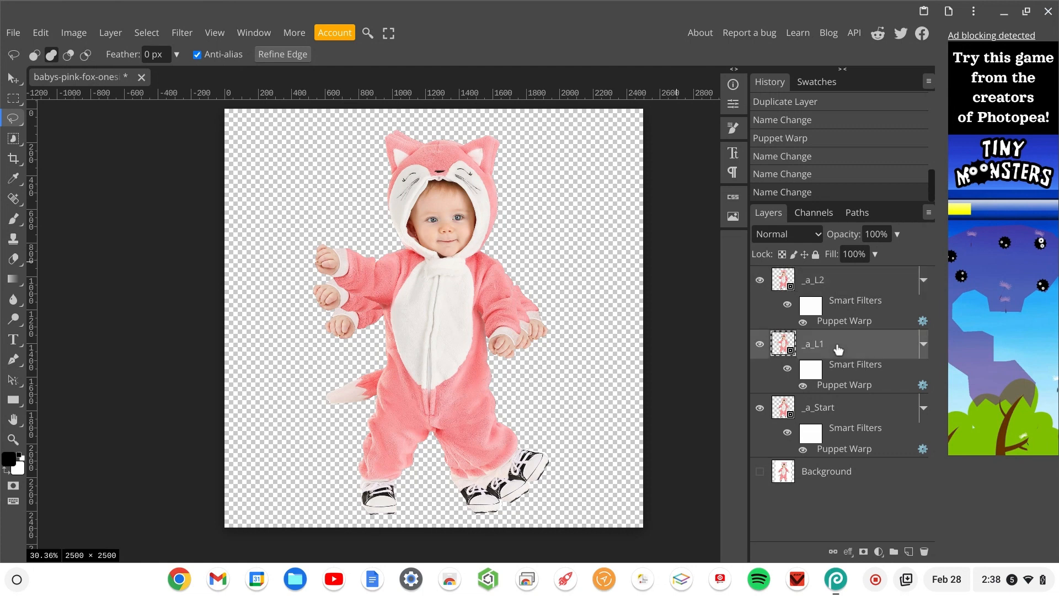
key("ctrl+j")
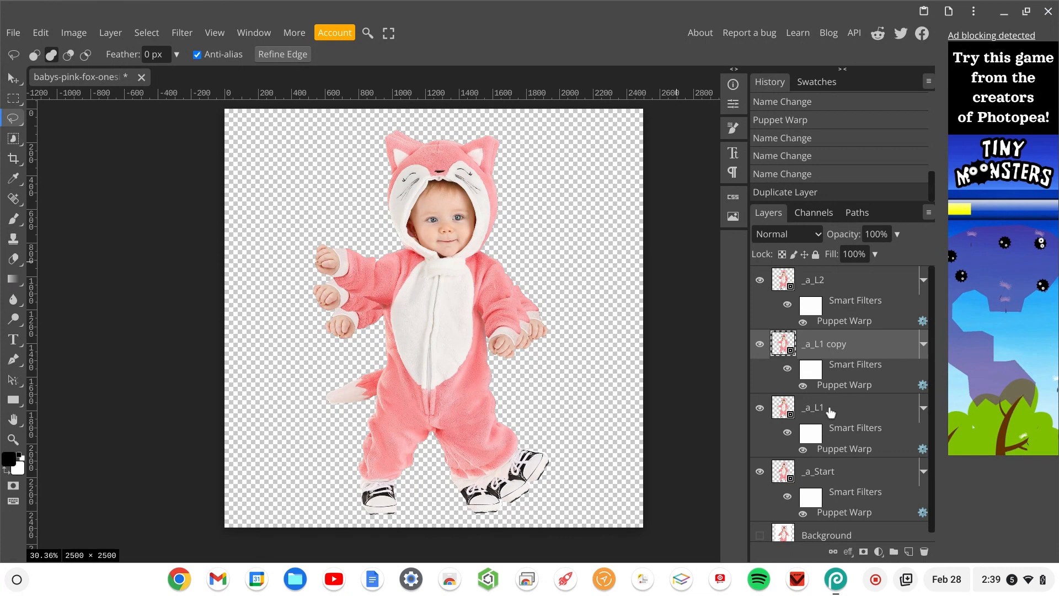
left_click_drag(823, 347, 824, 264)
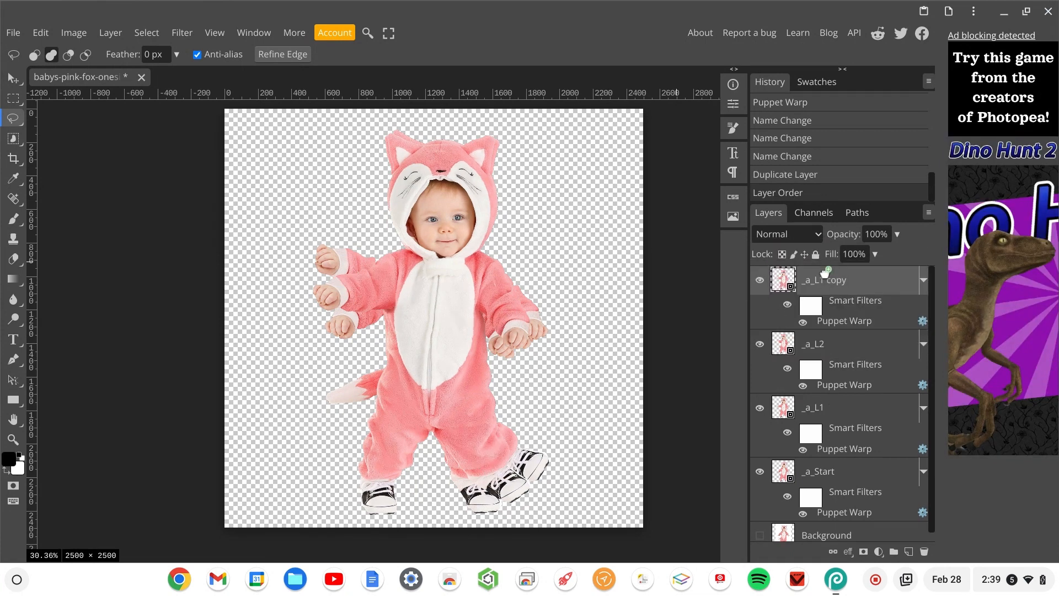
Duplicate the _a_Start layer, move the copy to the top of the layer stack and duplicate that copy once more
left_click(845, 476)
key("ctrl+j")
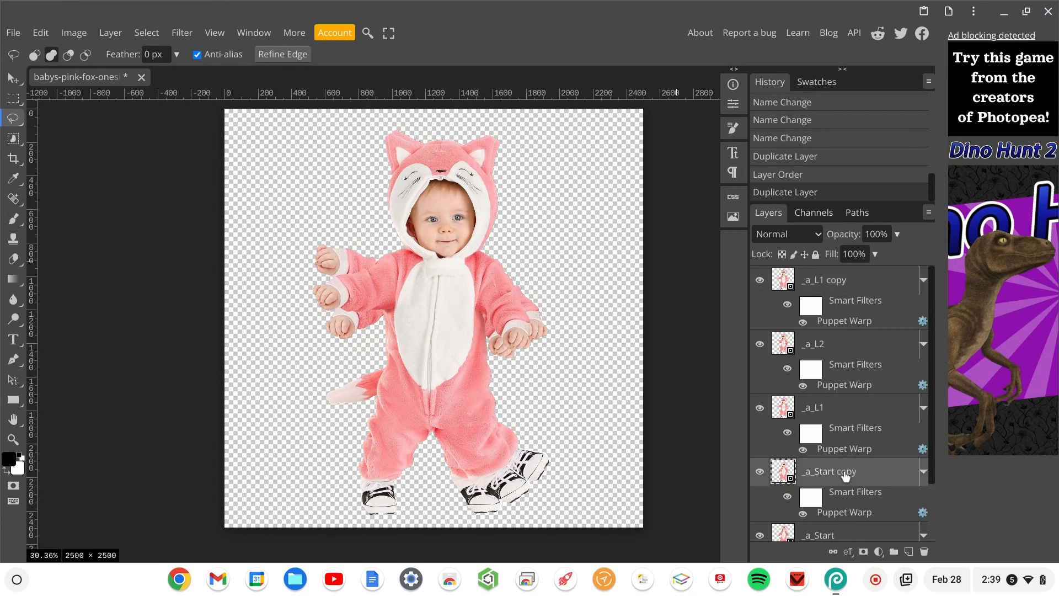
left_click_drag(845, 475, 845, 278)
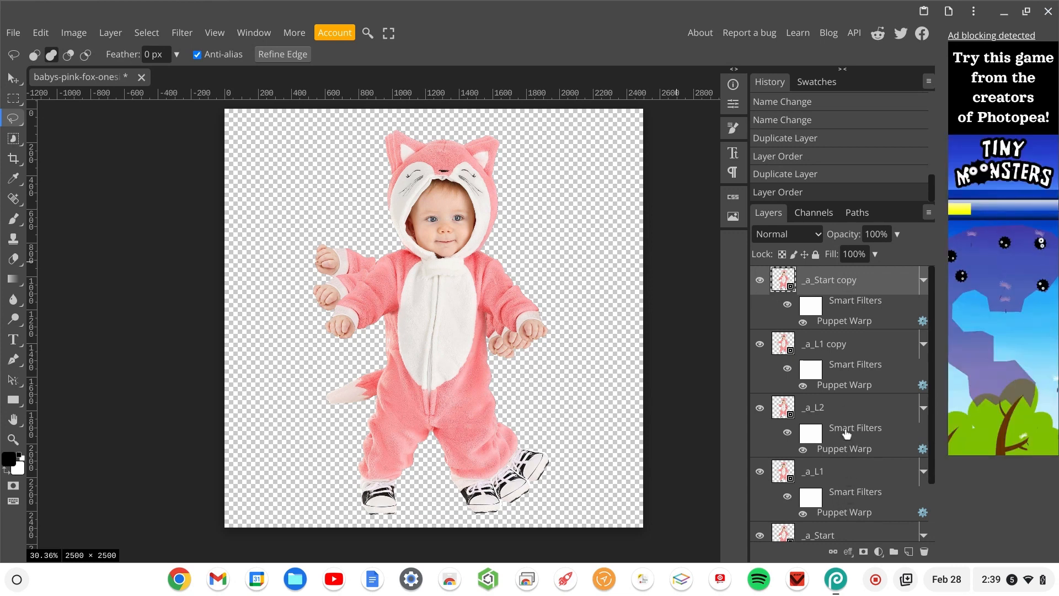
double_click(851, 282)
left_click(881, 283)
key("ctrl+j")
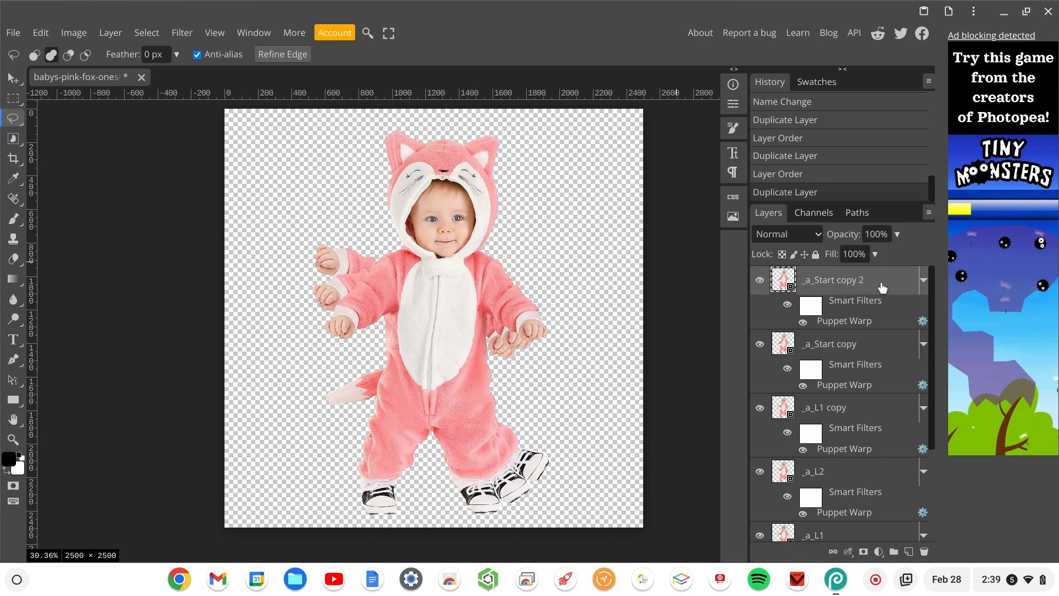
In the Puppet Warp of _a_Start copy 2, add pins down the torso and on both shoes, the tail tip and both hands
double_click(837, 326)
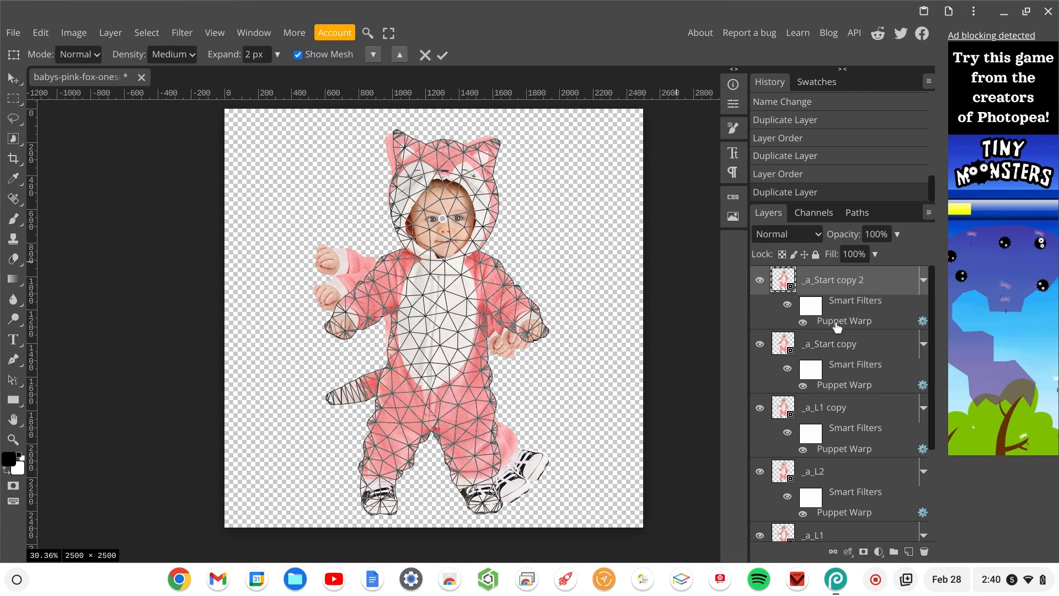
left_click(444, 274)
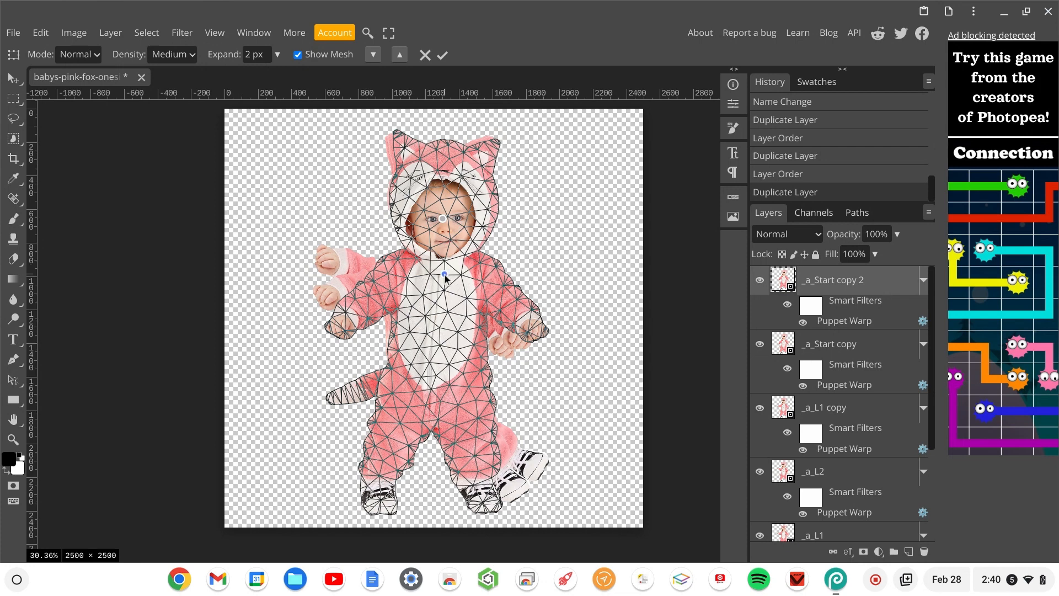
left_click(441, 328)
left_click(438, 375)
left_click(435, 422)
left_click(381, 501)
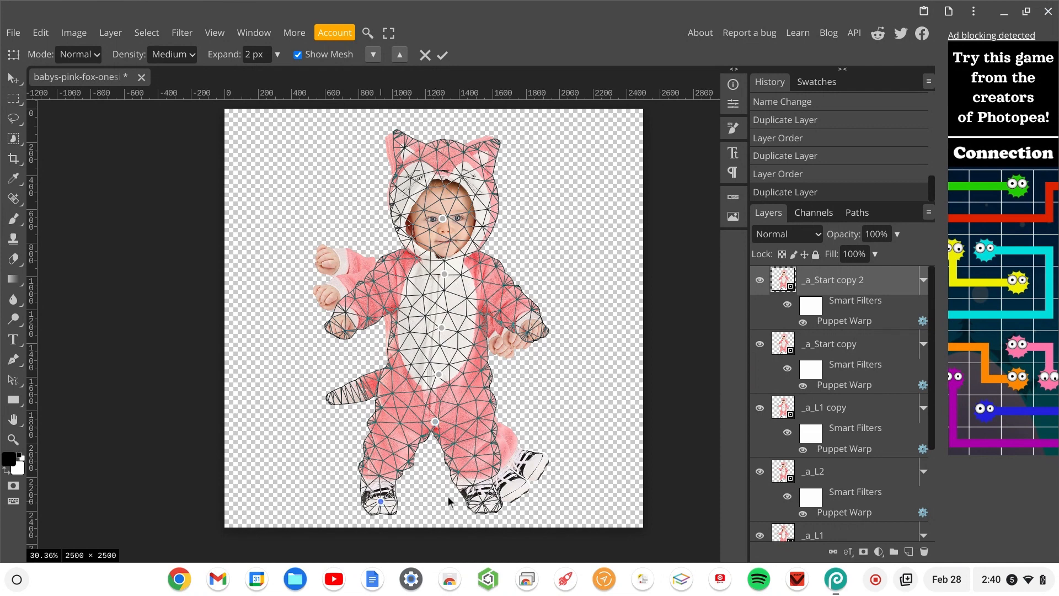
left_click(485, 500)
left_click(337, 398)
left_click(347, 319)
left_click(533, 326)
Move the tail-side shoe outward and slightly up, and raise the hand opposite the tail in the warp of _a_Start copy 2
left_click(380, 501)
left_click_drag(382, 503, 351, 493)
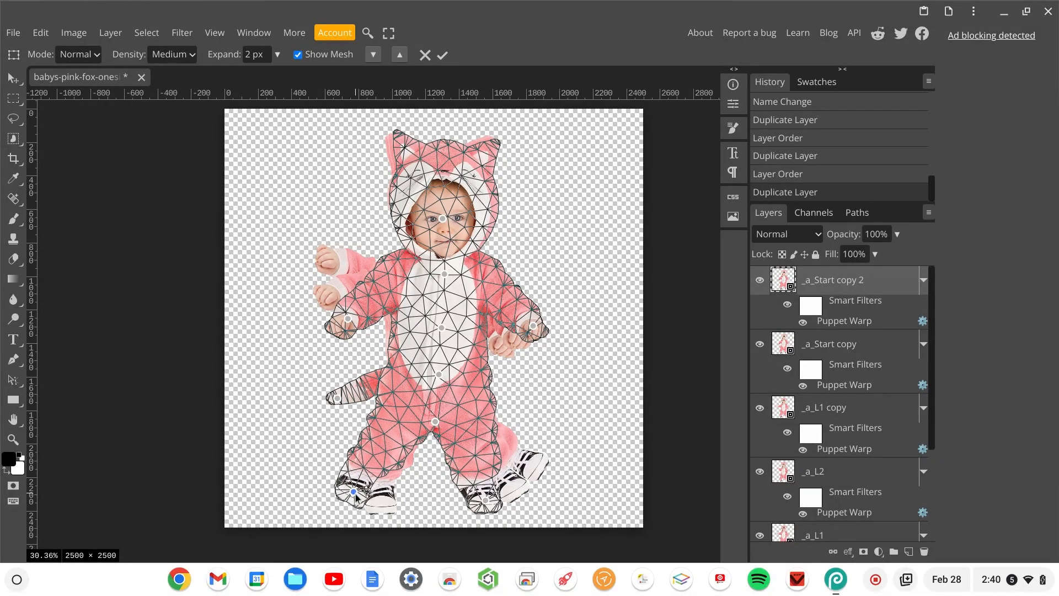
left_click(533, 326)
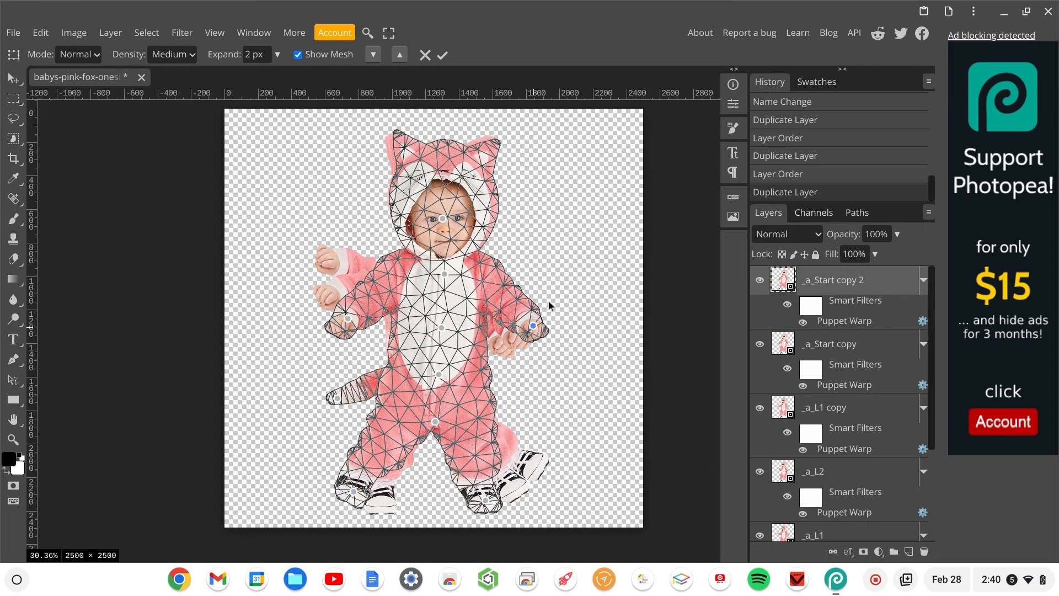
left_click_drag(548, 302, 547, 291)
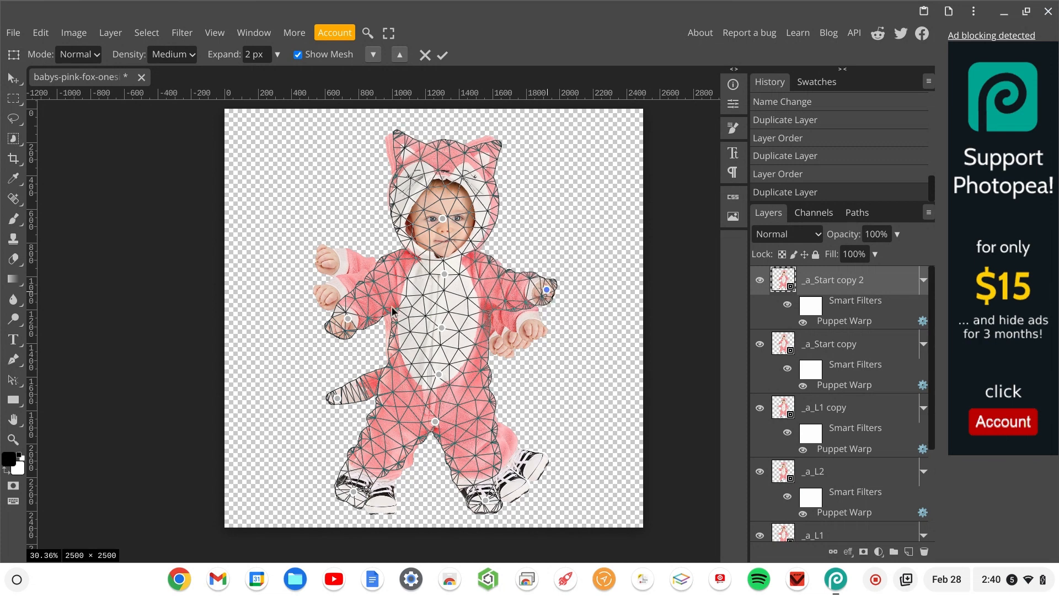
Pull the tail-side hand inward toward the body and apply the warp to _a_Start copy 2
left_click(349, 320)
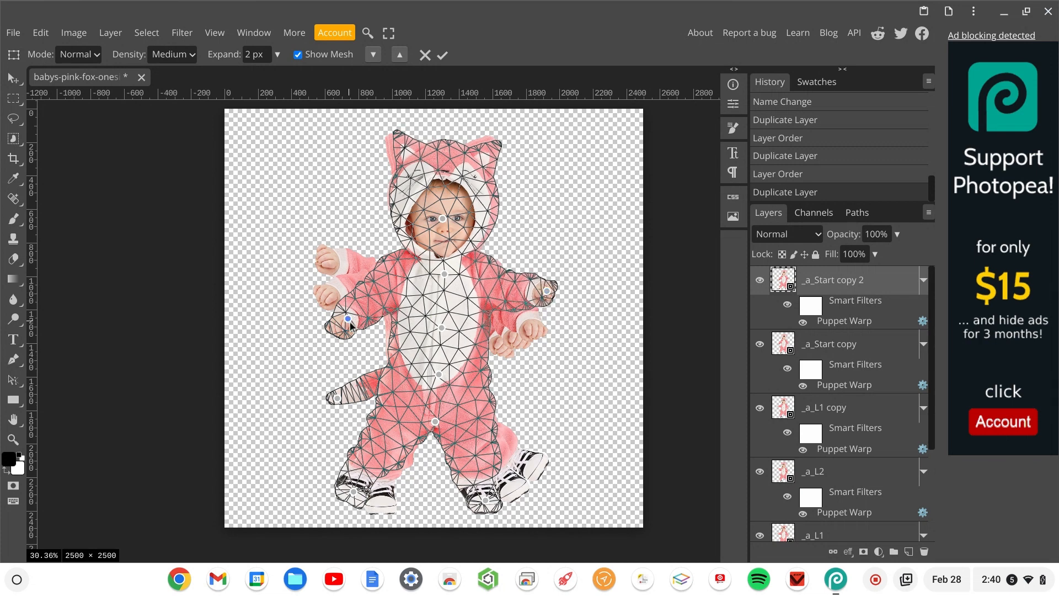
left_click_drag(352, 324, 367, 330)
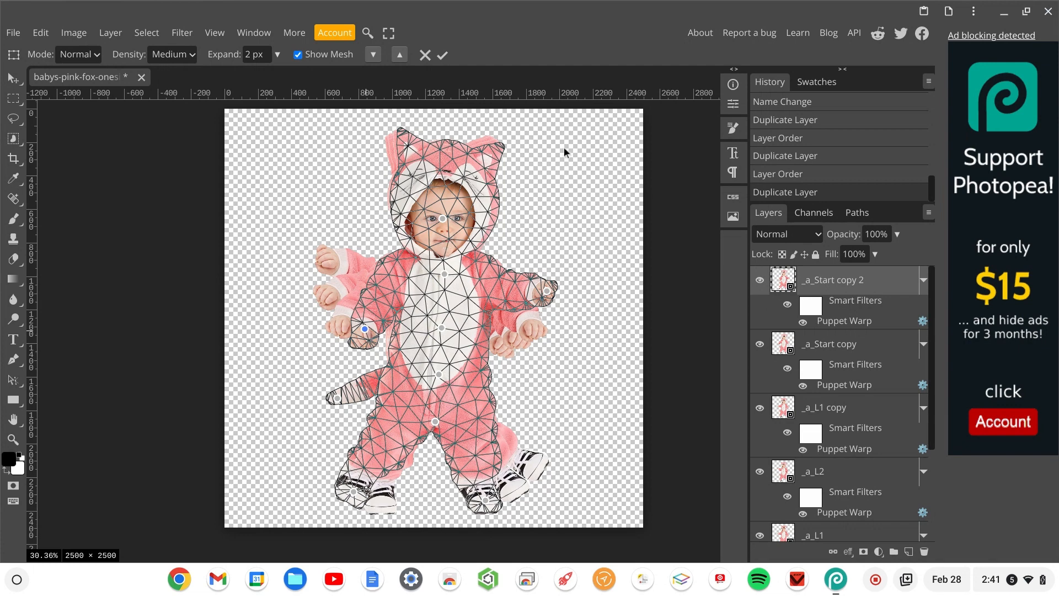
left_click(443, 55)
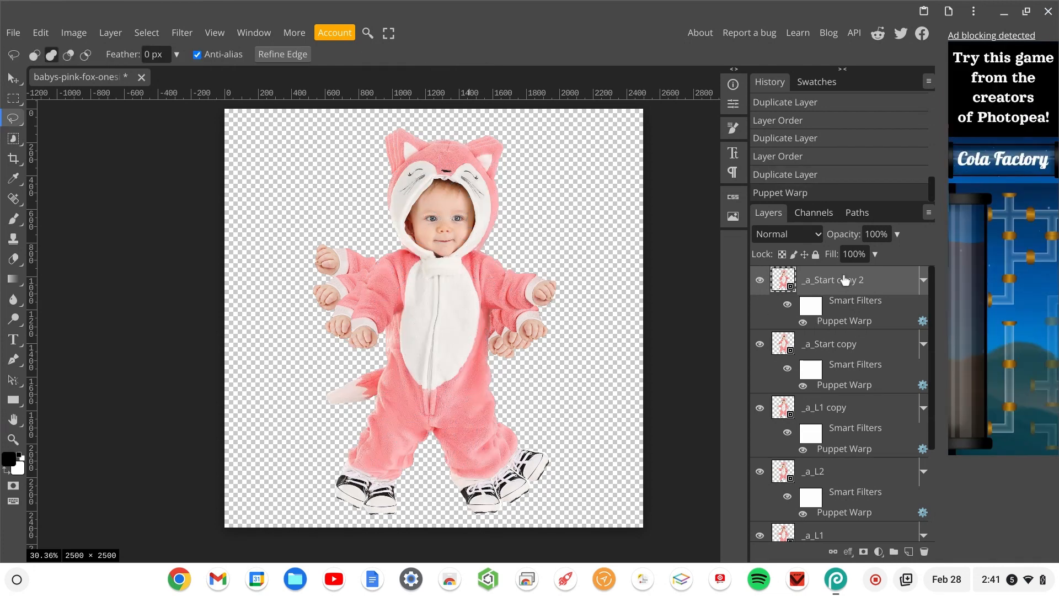
Rename the _a_Start copy 2 layer to _a_R1
right_click(822, 285)
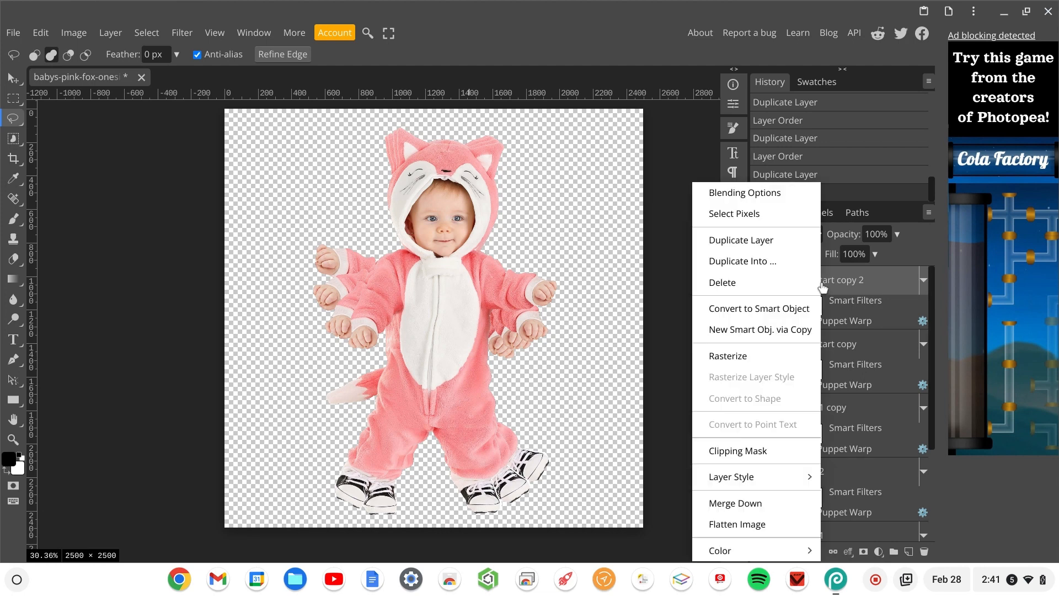
double_click(830, 283)
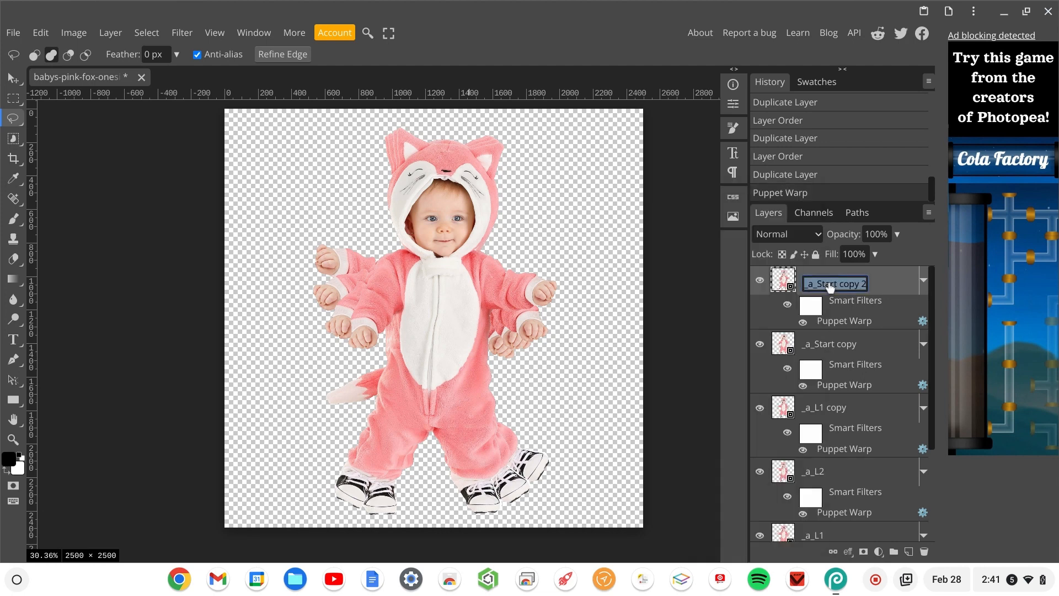
left_click(827, 284)
left_click_drag(818, 284, 873, 288)
type("R1")
left_click(893, 289)
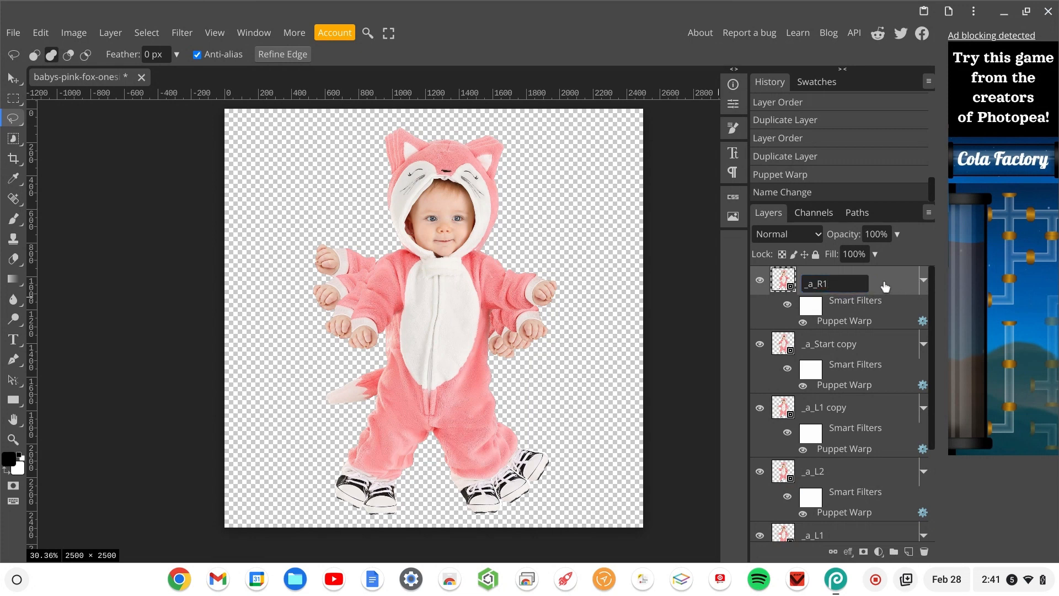
Duplicate the _a_R1 layer and name the copy _a_R2
key("ctrl+j")
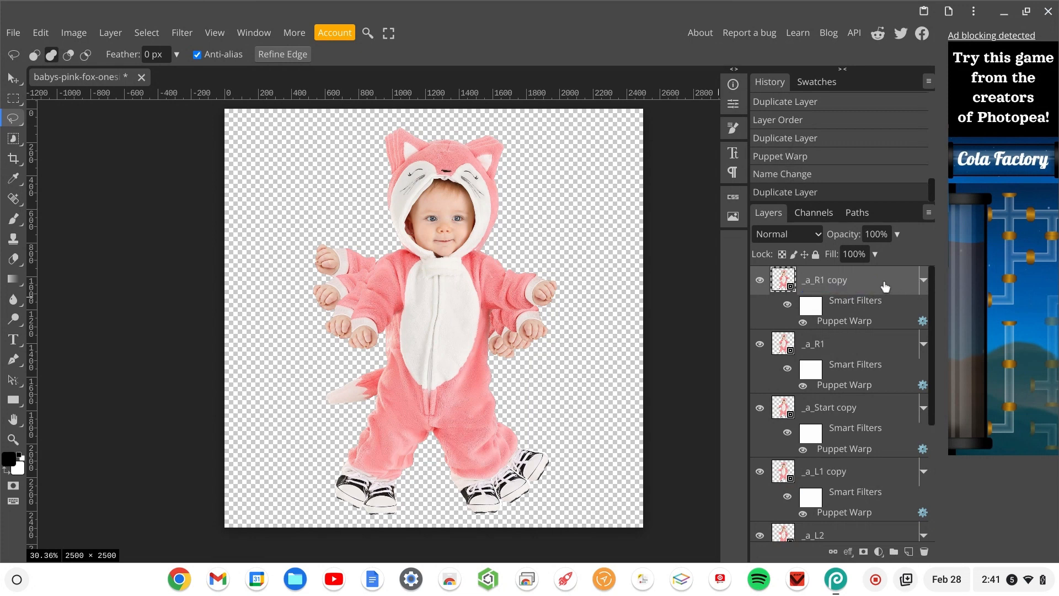
double_click(831, 283)
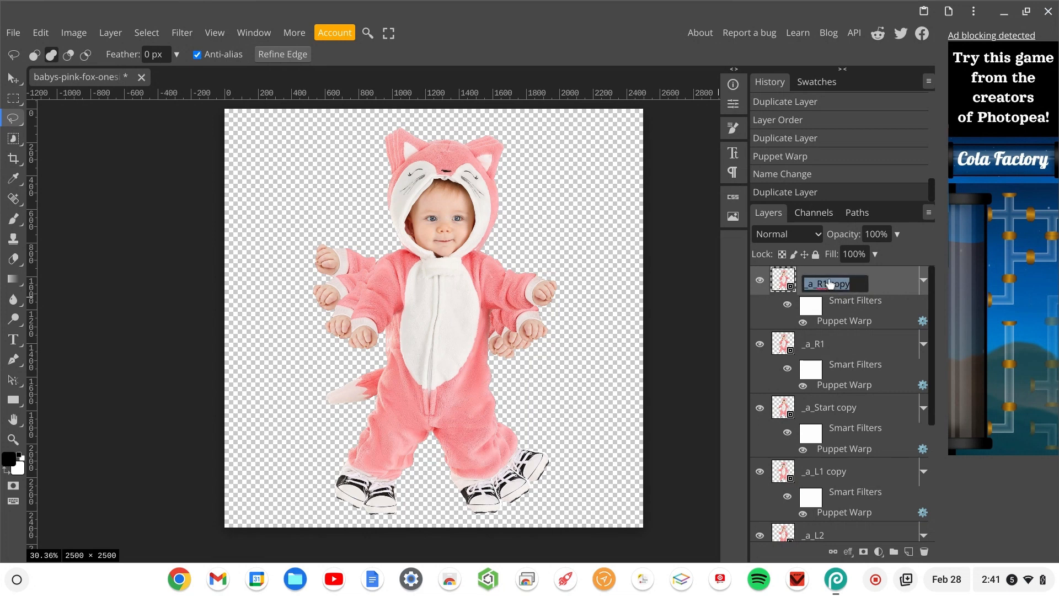
left_click(854, 282)
key("BackSpace")
key("BackSpace")
key("BackSpace")
key("BackSpace")
key("BackSpace")
type("2")
key("Return")
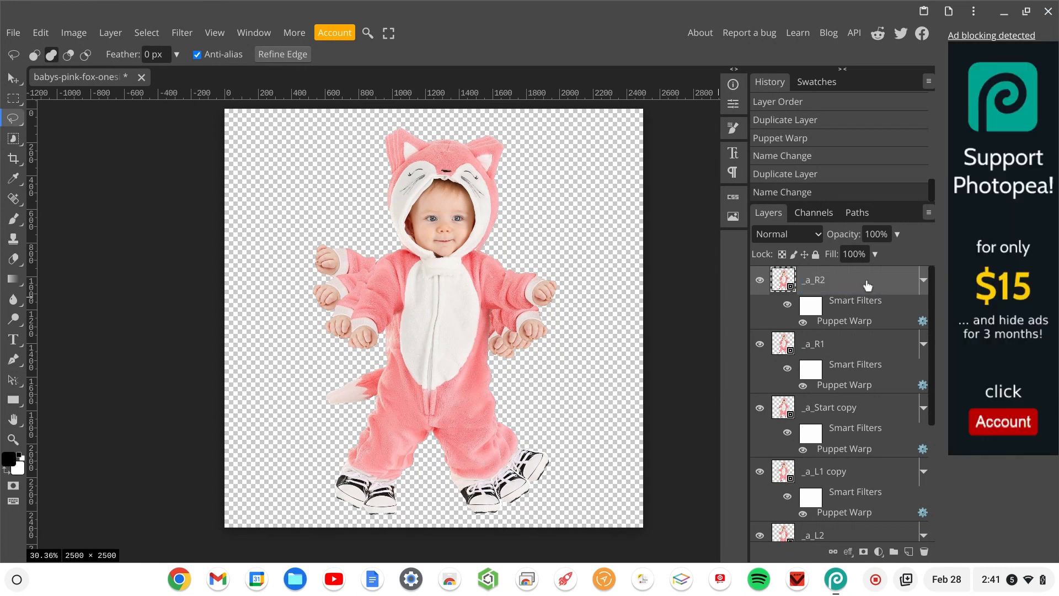
In _a_R2's Puppet Warp, move the tail-side shoe further outward and up, and lift the hand opposite the tail higher
double_click(846, 322)
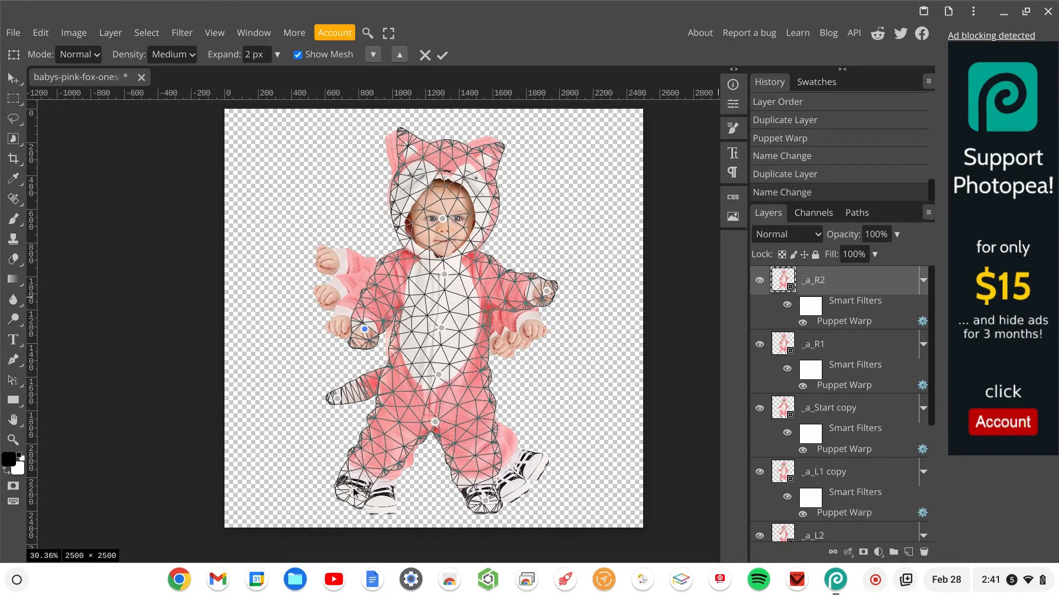
left_click_drag(354, 491, 333, 464)
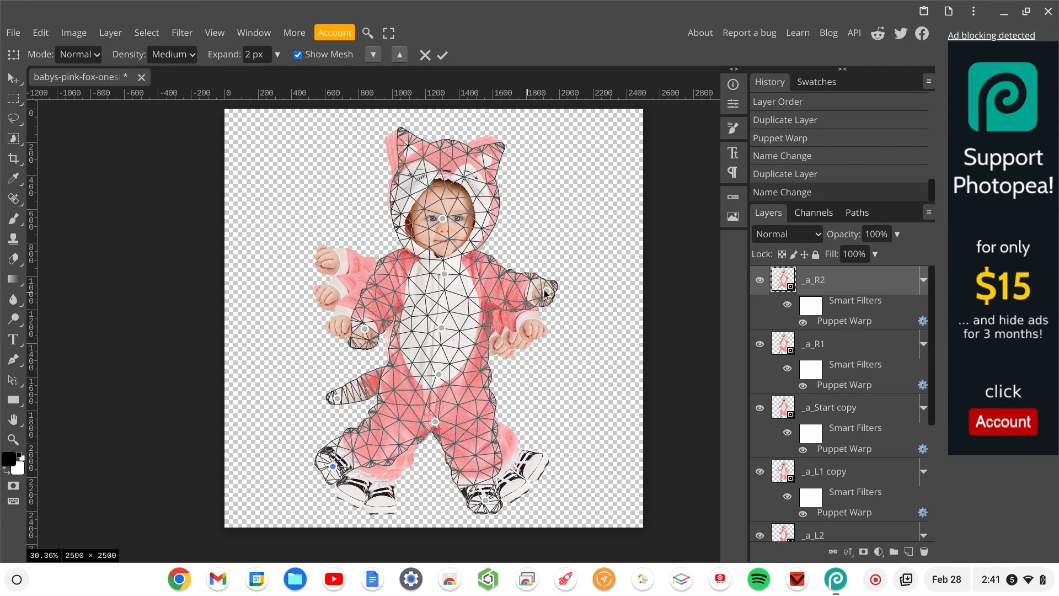
left_click(548, 291)
left_click_drag(547, 270, 551, 246)
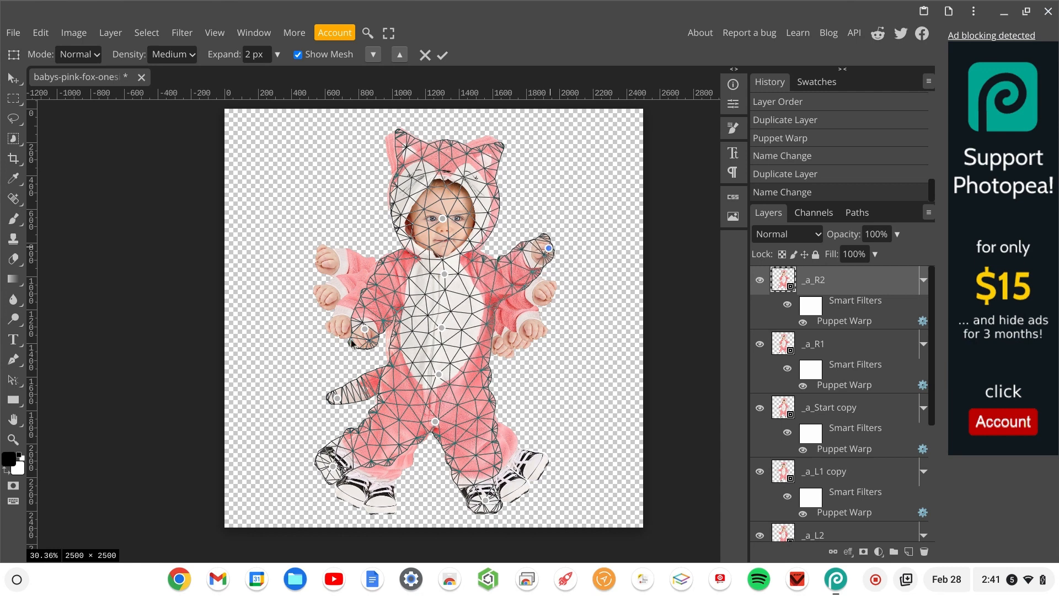
Pull _a_R2's tail-side hand slightly further inward, bend the tail tip upward and apply the warp
left_click(366, 331)
left_click_drag(375, 335, 376, 336)
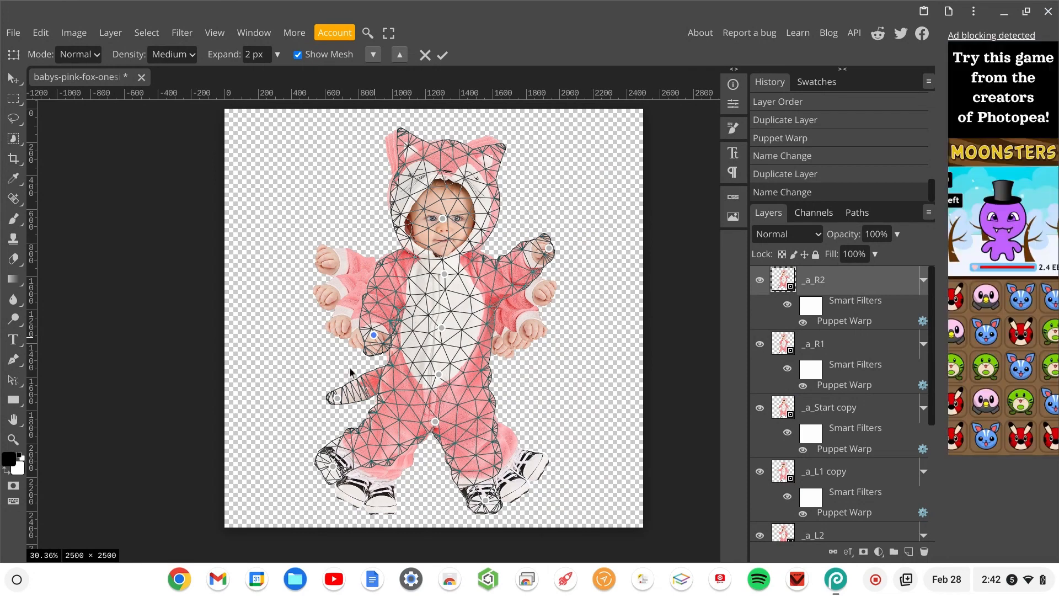
left_click(336, 398)
left_click_drag(336, 387, 340, 357)
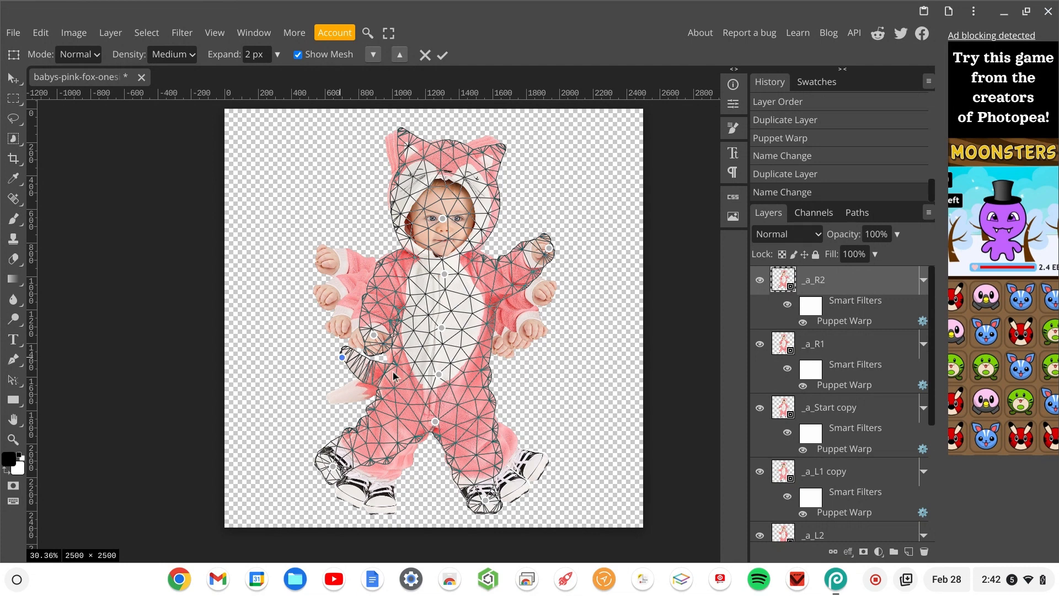
left_click(443, 56)
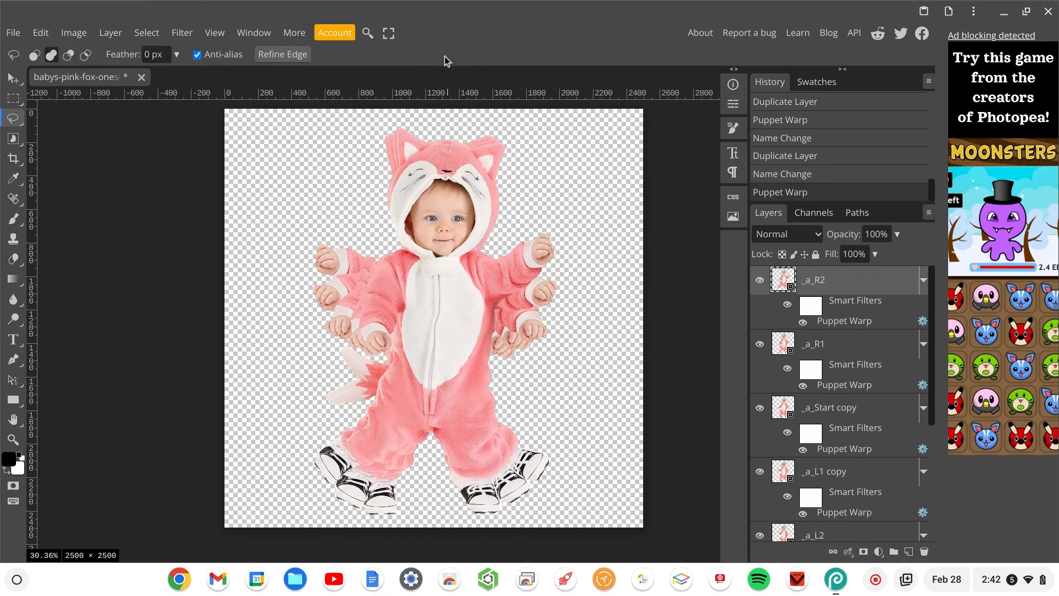
Edit _a_R1's Puppet Warp to raise the tail tip to about midway between the resting tail and _a_R2's raised tail
double_click(826, 345)
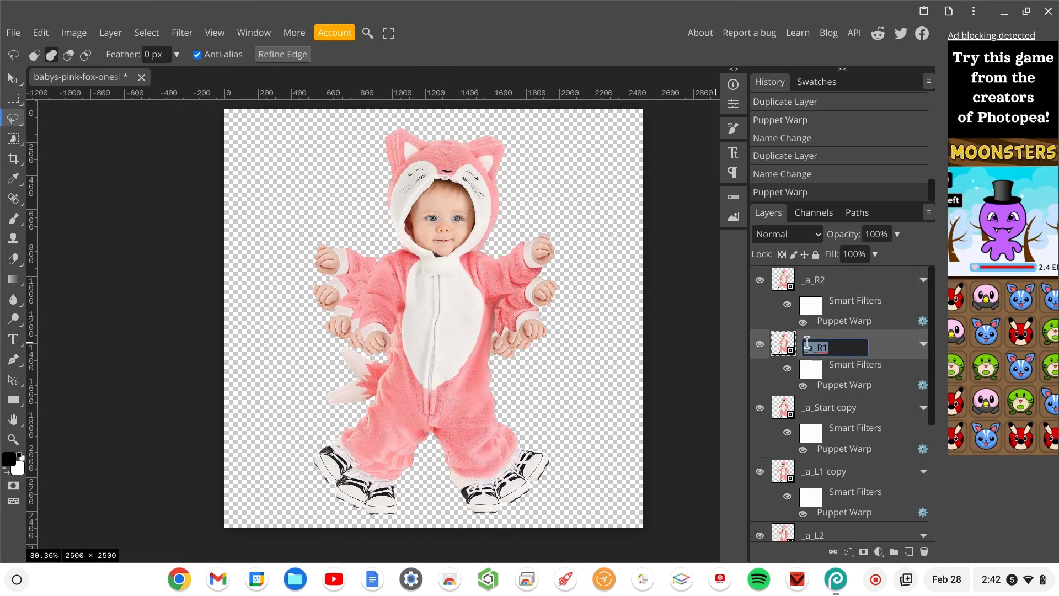
left_click(833, 391)
double_click(833, 390)
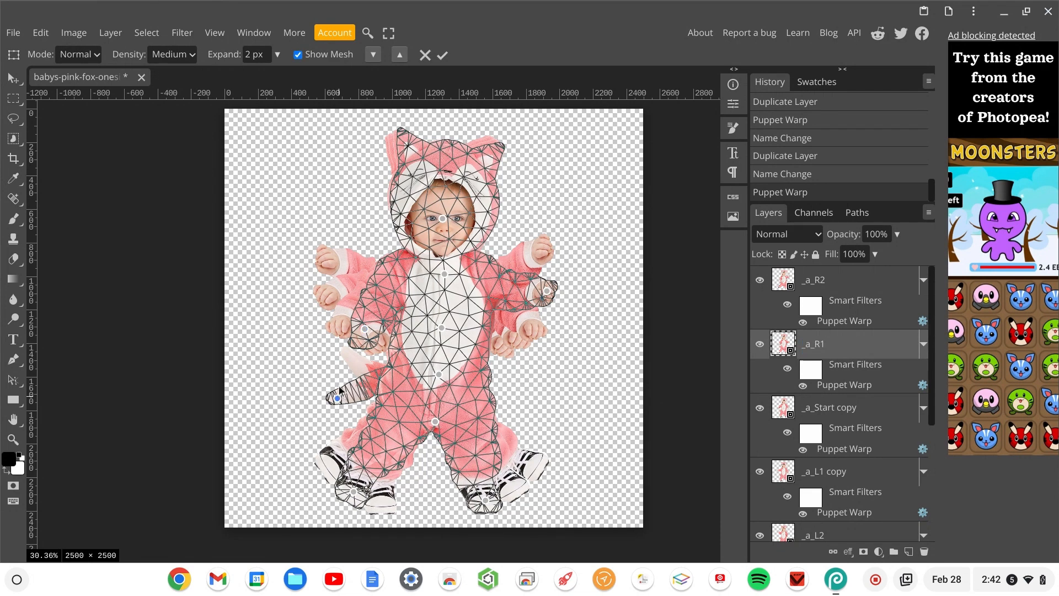
left_click_drag(339, 379, 339, 379)
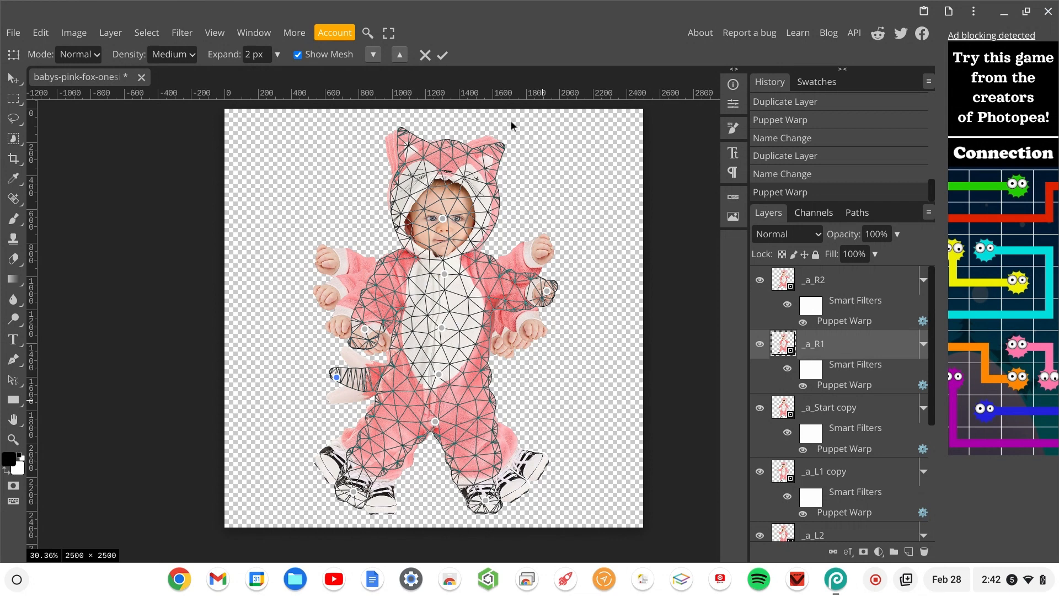
left_click(442, 55)
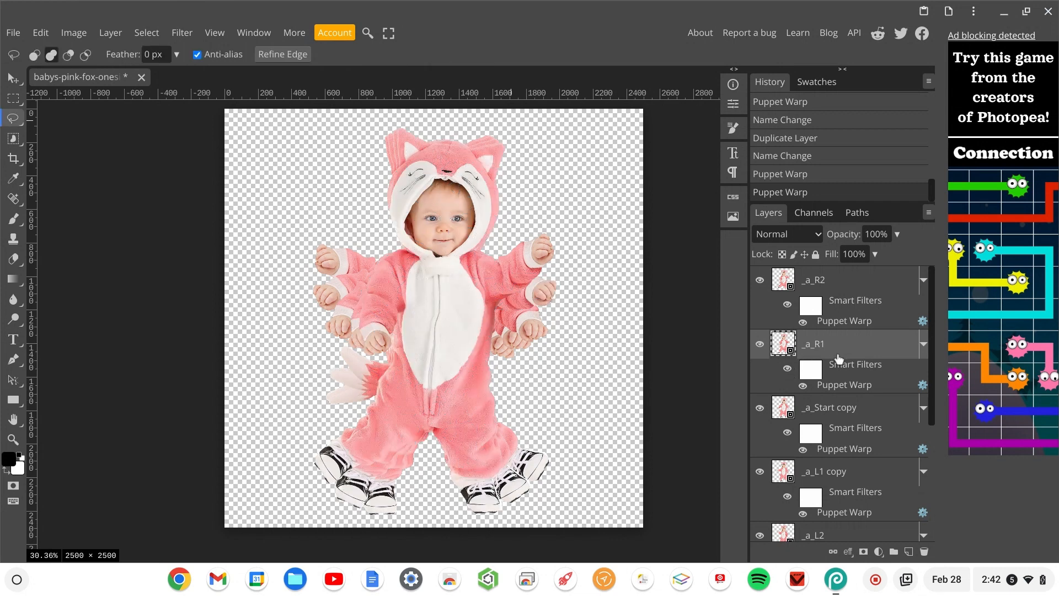
Duplicate the _a_R1 layer and move the copy above _a_R2 at the top of the layer stack
key("ctrl+j")
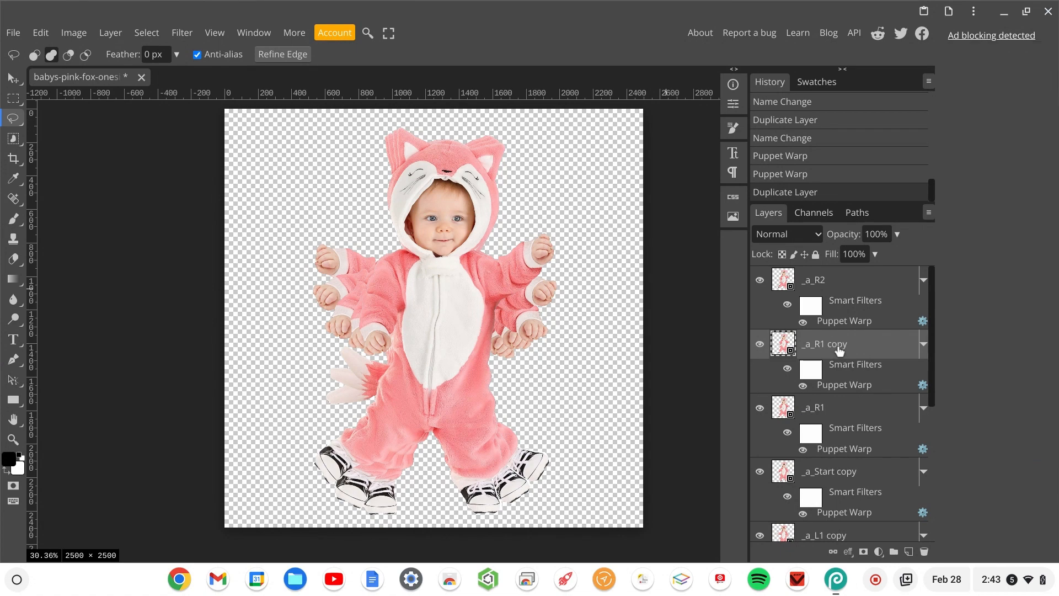
left_click_drag(839, 354, 840, 269)
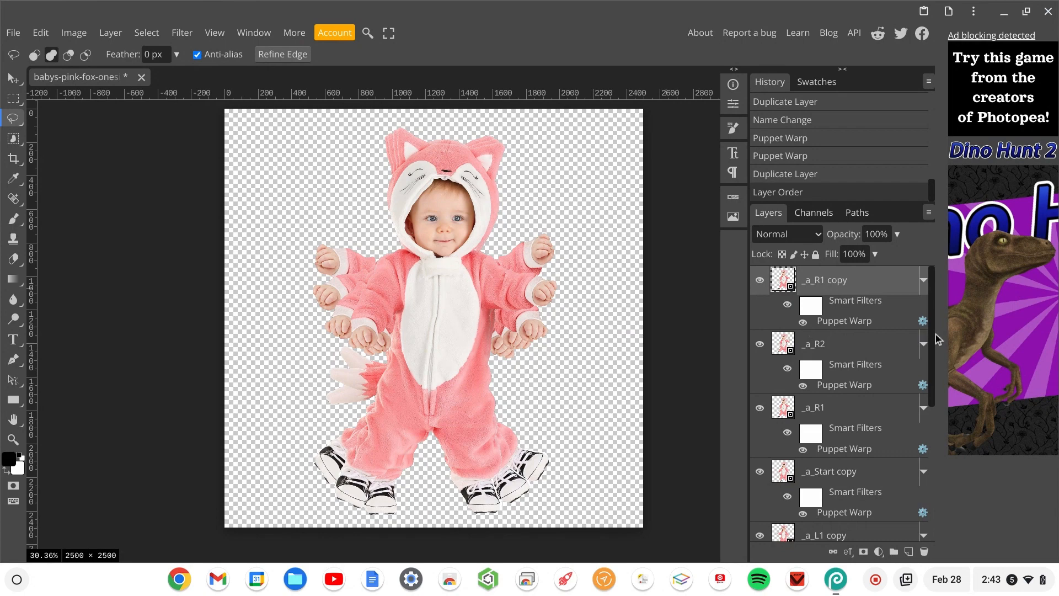
left_click_drag(936, 339, 935, 473)
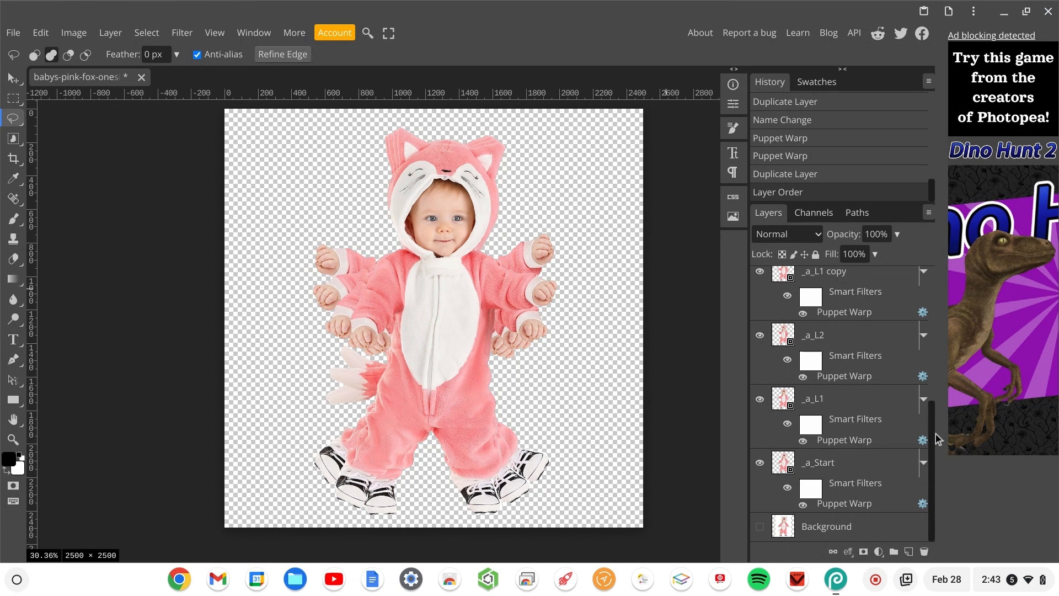
left_click_drag(936, 441, 932, 393)
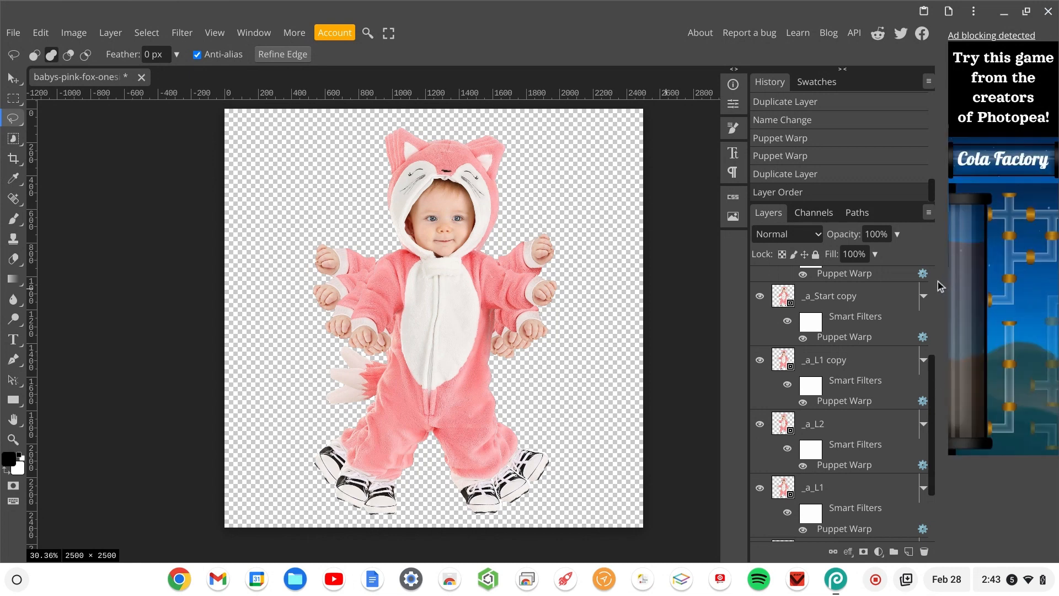
left_click_drag(933, 365, 935, 264)
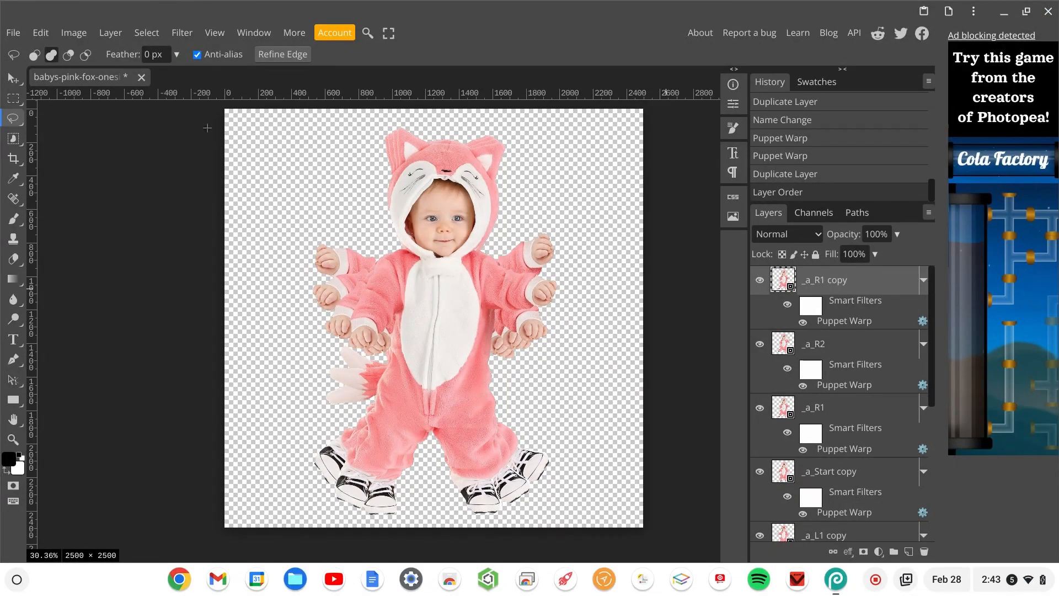
Preview the animation as a GIF export scaled to 25%, and close the preview without saving
left_click(13, 33)
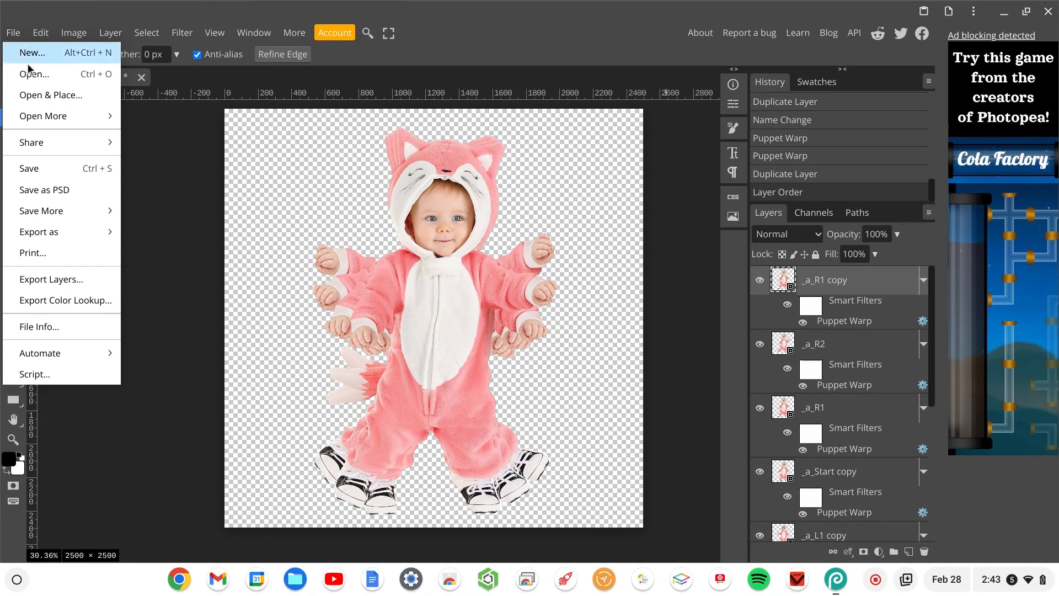
mouse_move(52, 232)
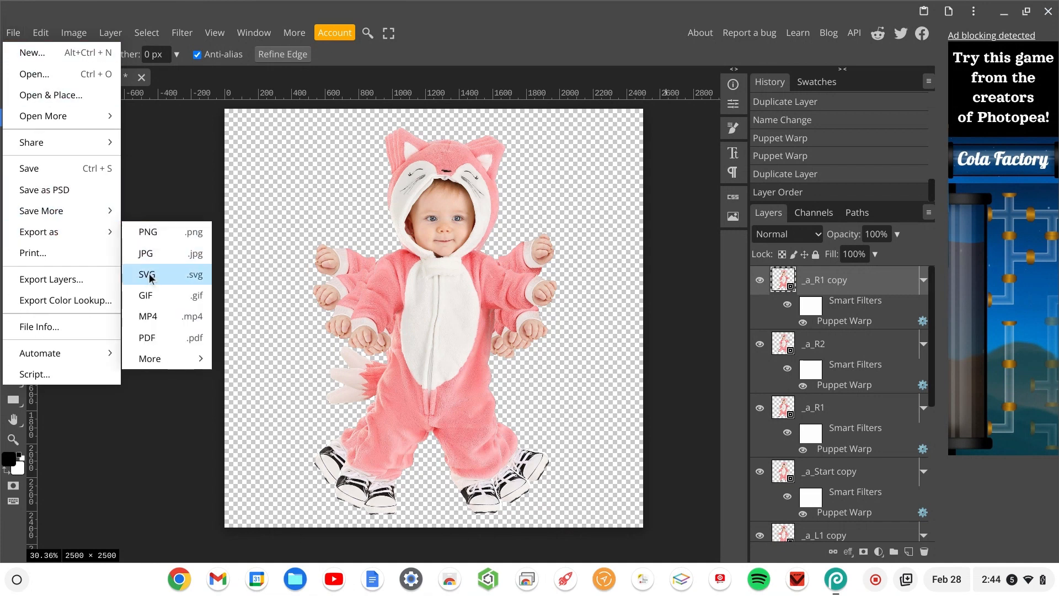
left_click(147, 296)
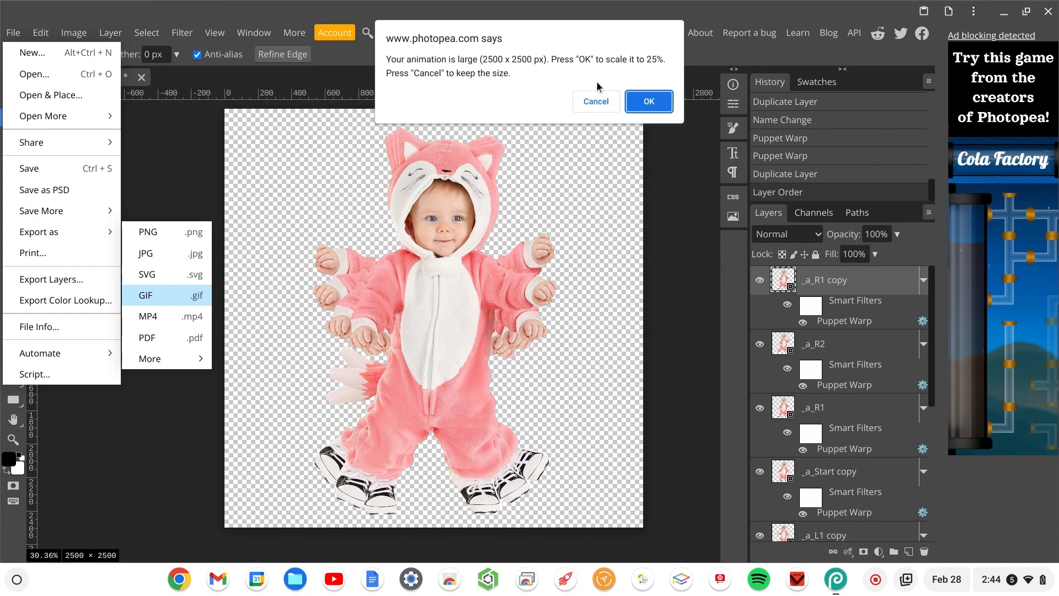
left_click(640, 101)
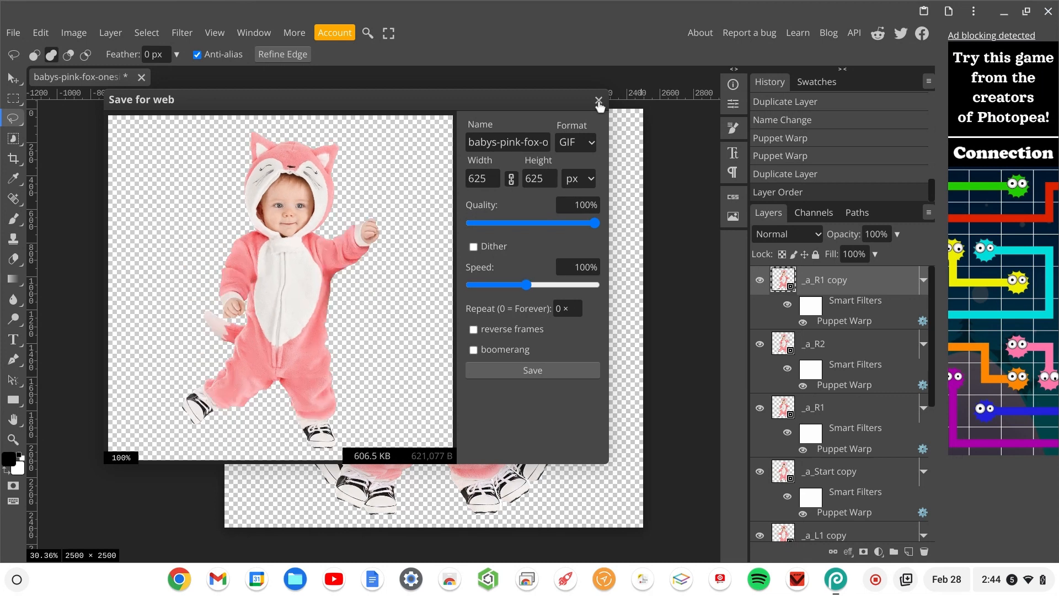
left_click(598, 101)
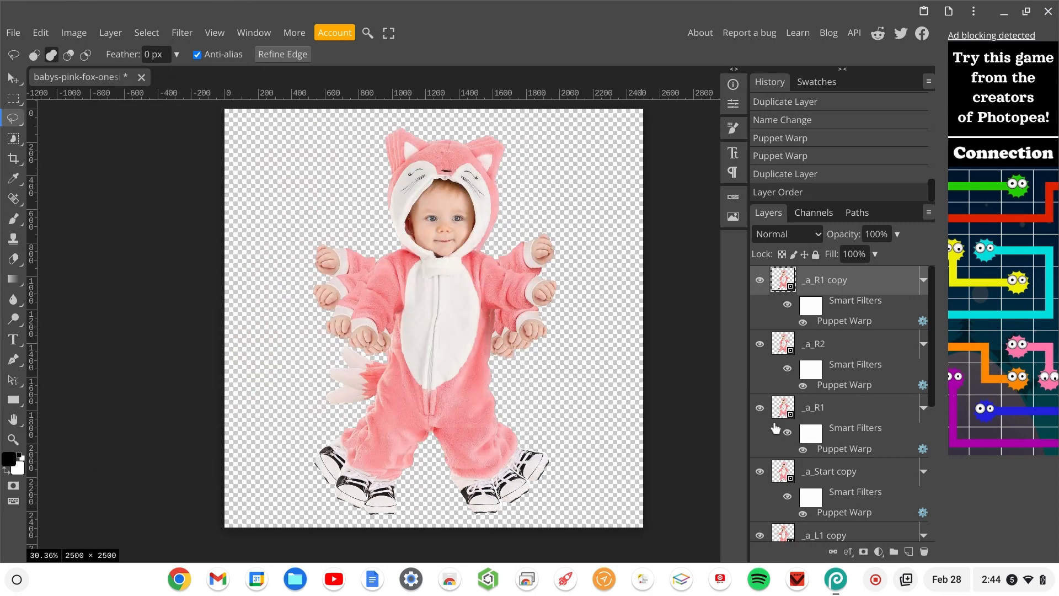
Add a new empty layer directly above the hidden Background layer, beneath _a_Start
scroll(775, 427, "down", 3)
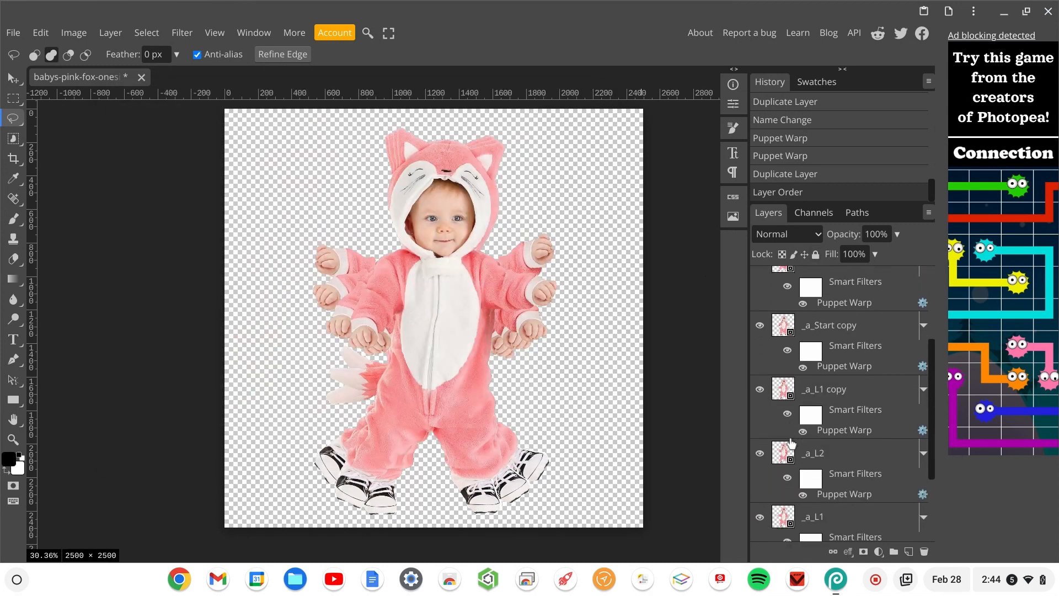
scroll(790, 443, "down", 2)
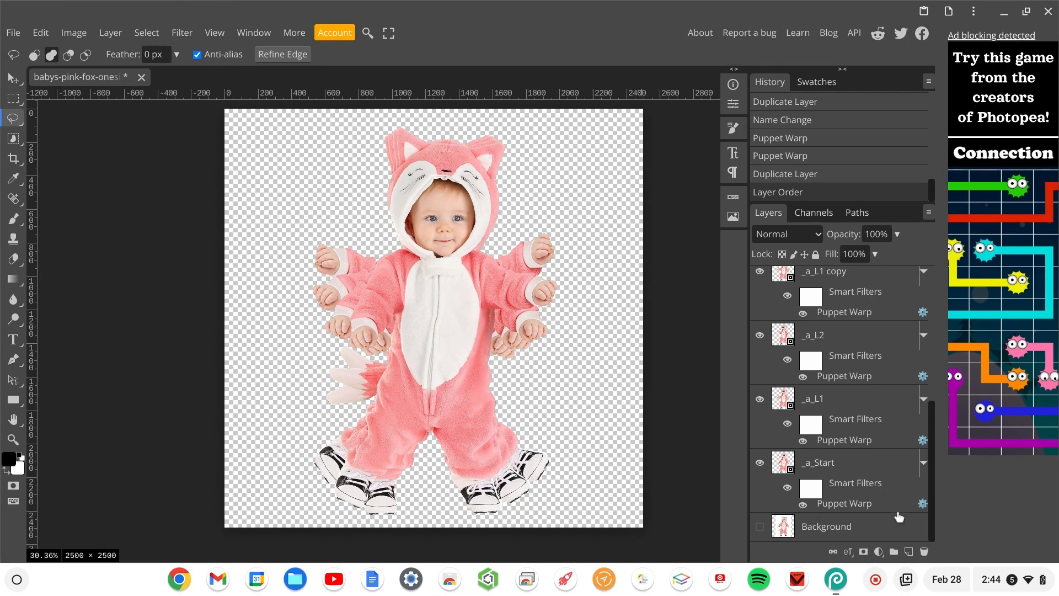
left_click(876, 526)
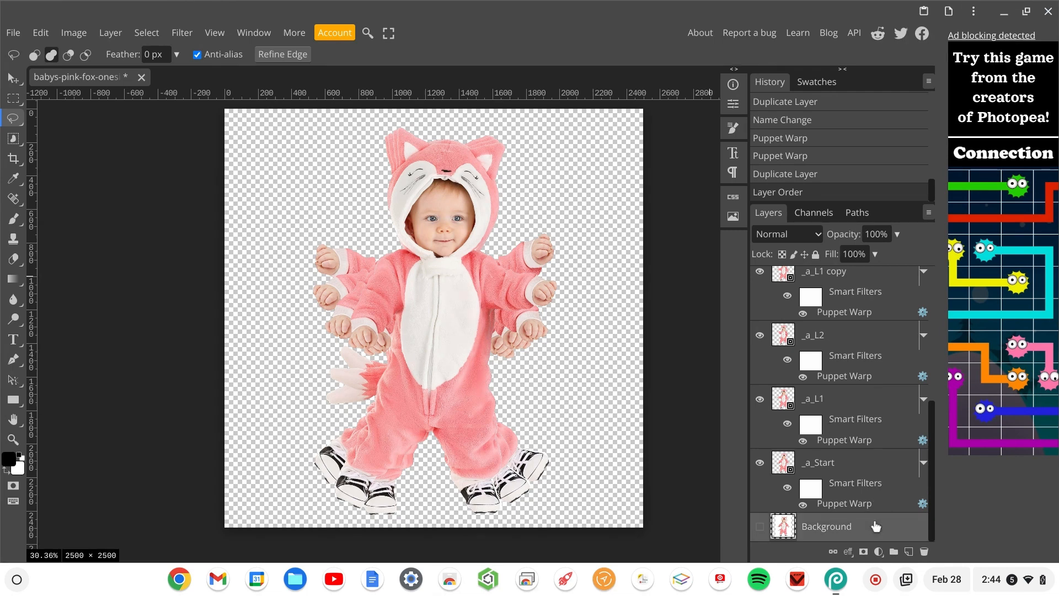
left_click(908, 553)
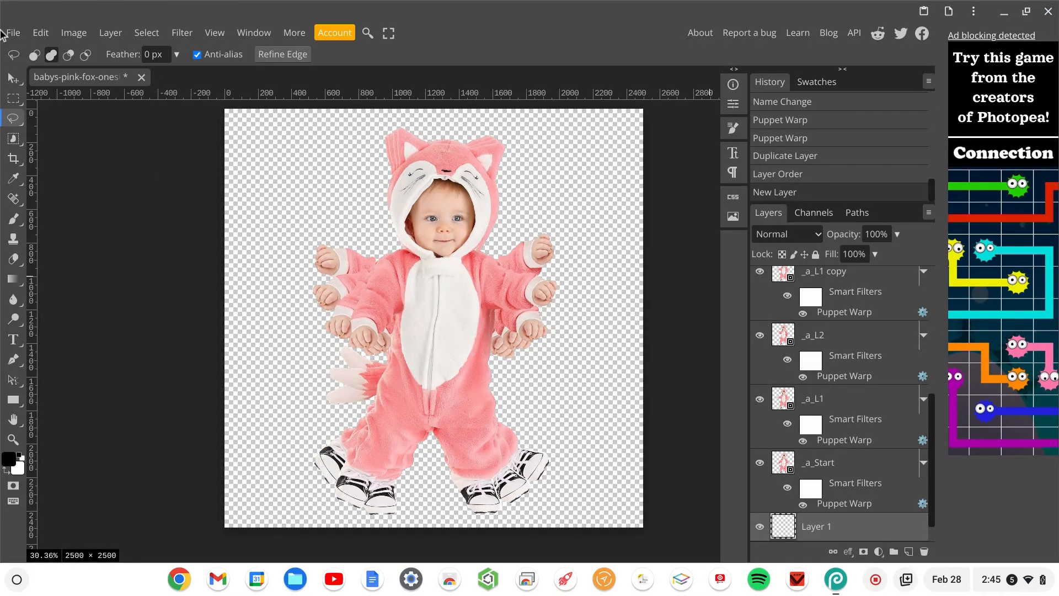
Fill Layer 1 with the custom mint green 75e3aa at 100% opacity in Normal blend mode
left_click(40, 37)
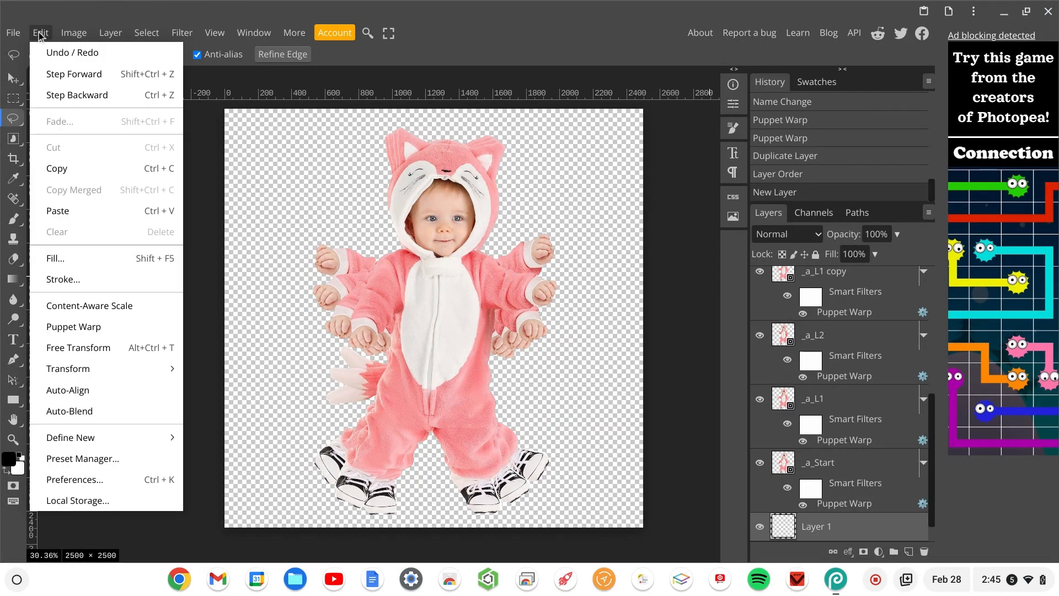
left_click(70, 256)
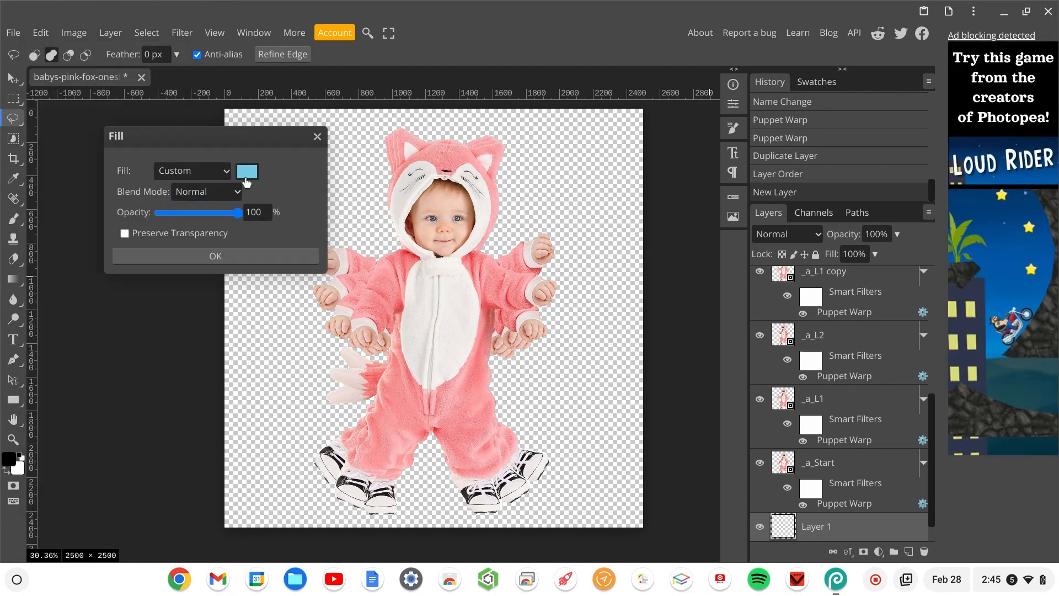
left_click(222, 178)
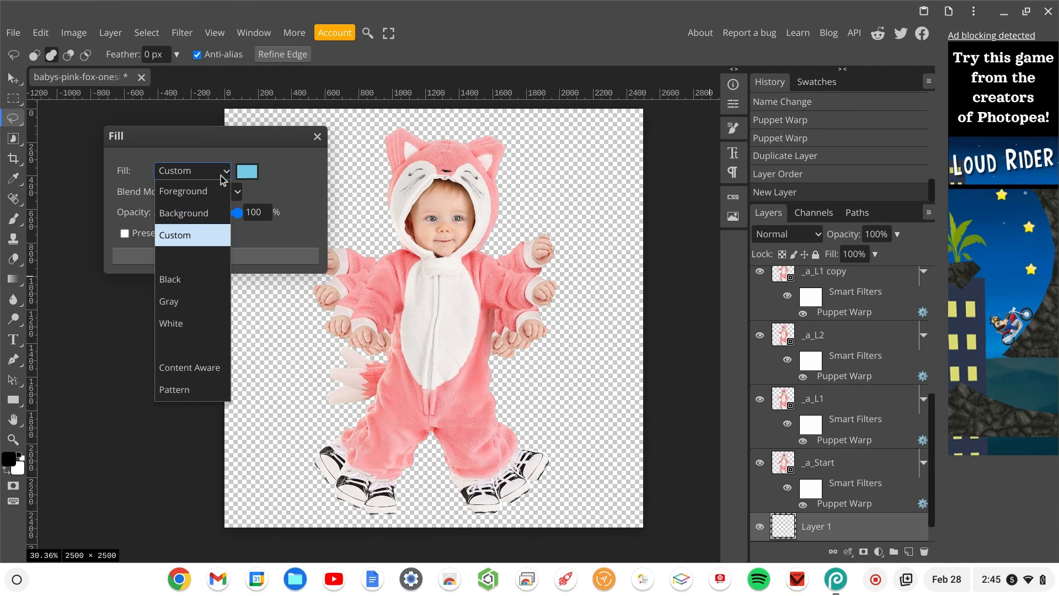
left_click(194, 235)
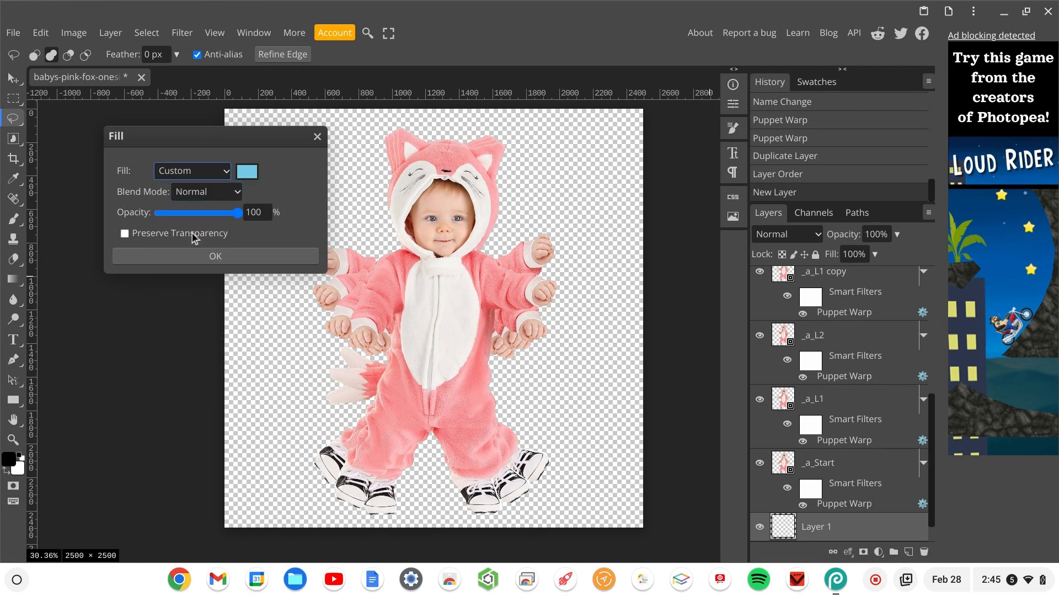
left_click(247, 172)
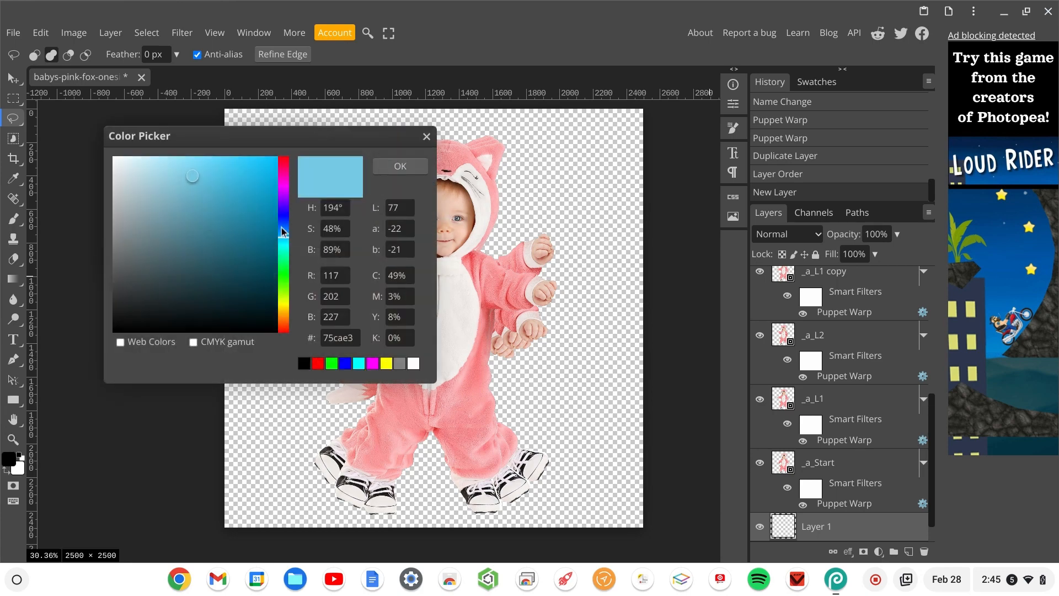
left_click(285, 260)
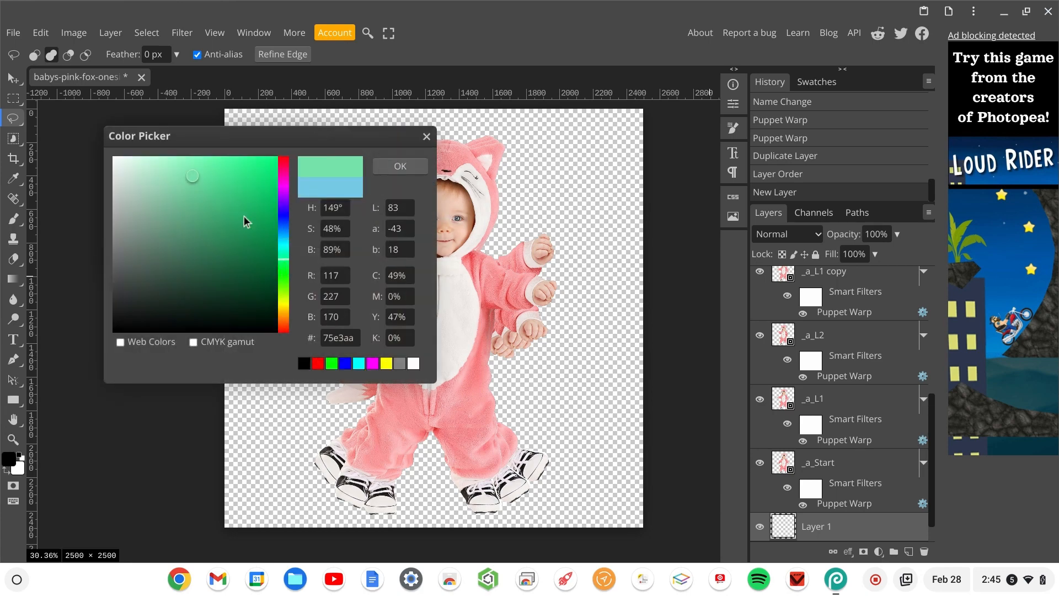
left_click(413, 171)
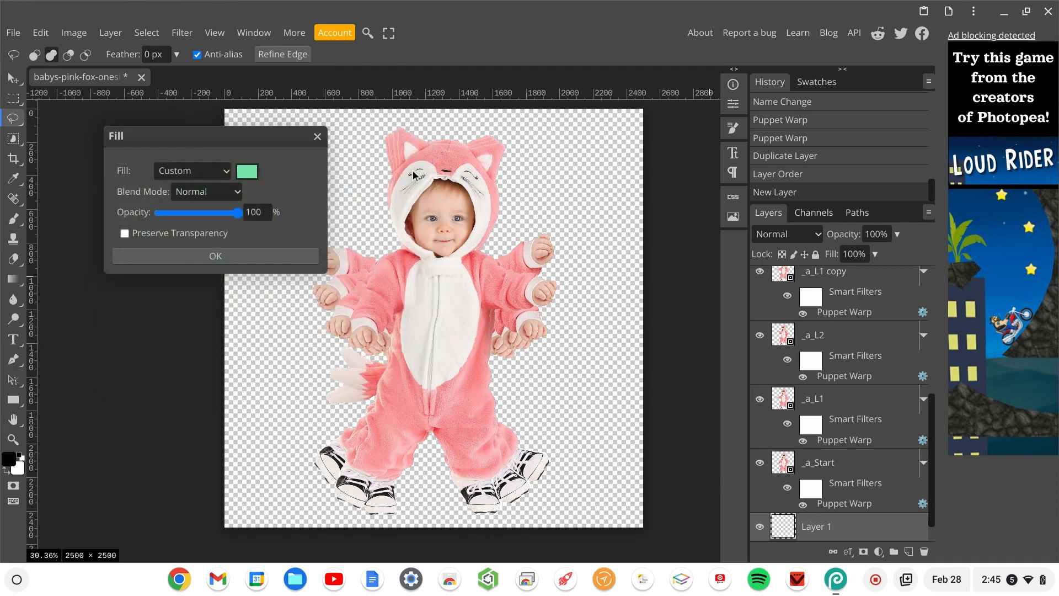
left_click(189, 257)
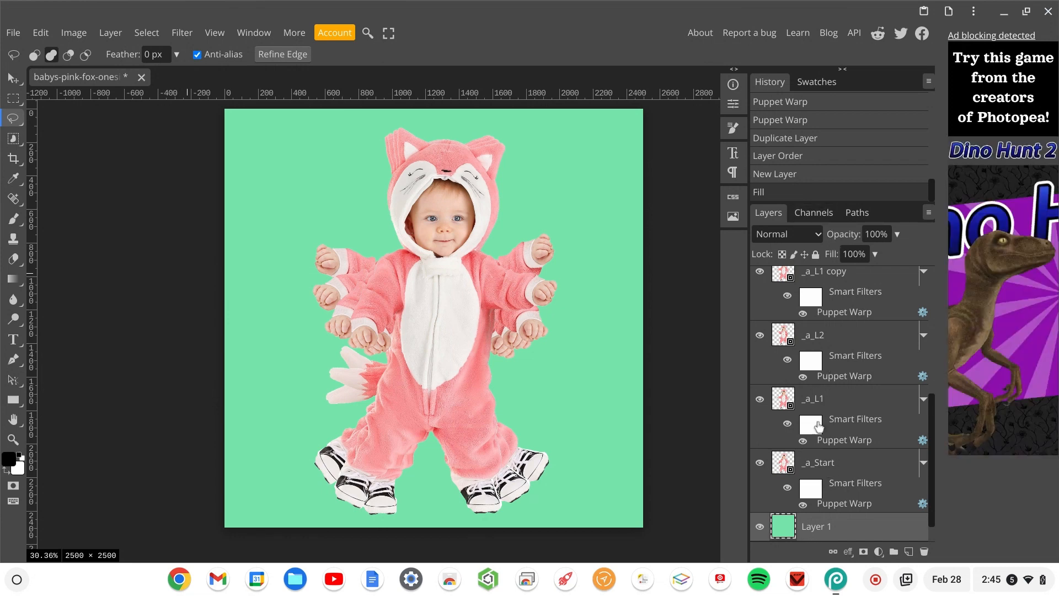
Rename the green fill layer as _a_Layer 1
double_click(809, 528)
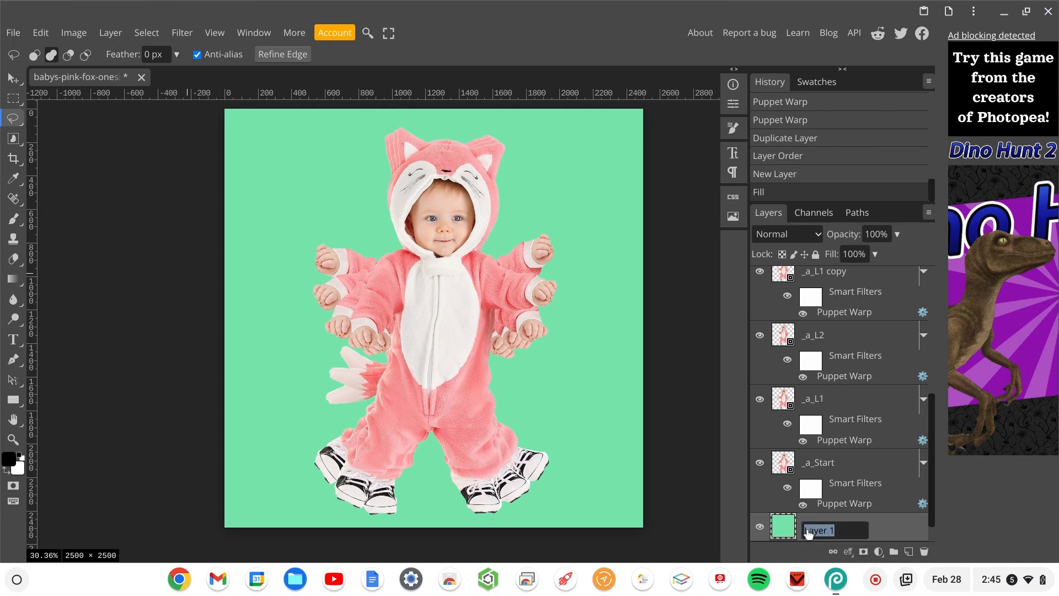
left_click(806, 530)
type("_a_")
key("Return")
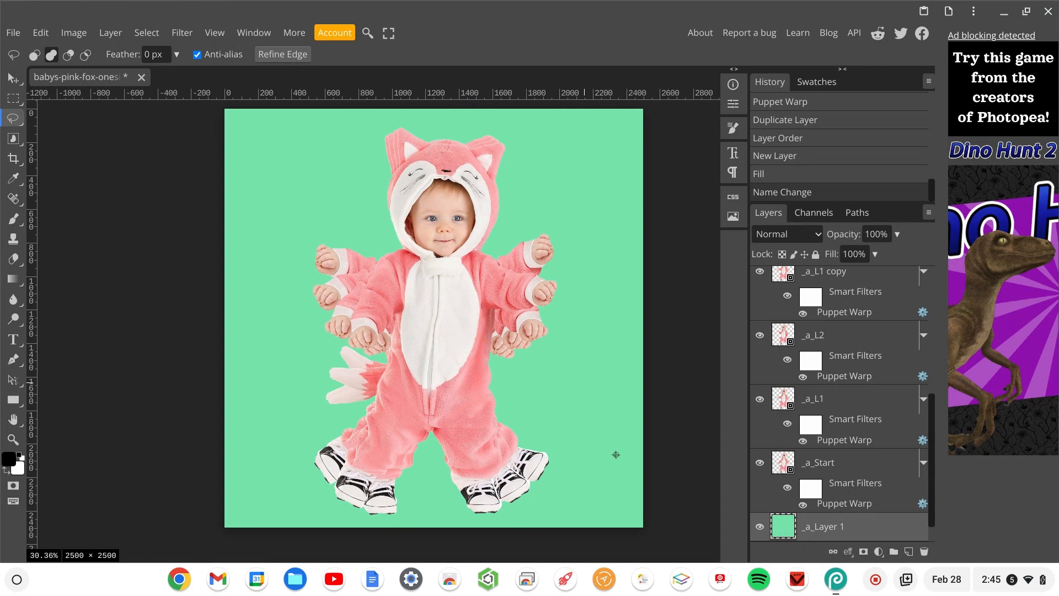
Preview the GIF export with the _a_ prefixed green layer, and close the preview without saving
left_click(15, 34)
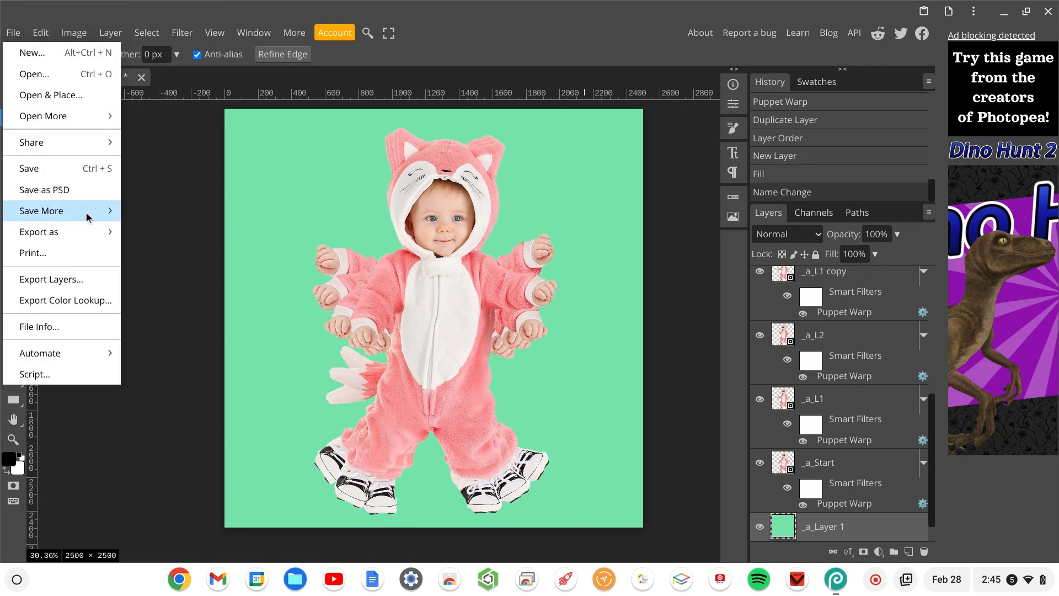
mouse_move(67, 232)
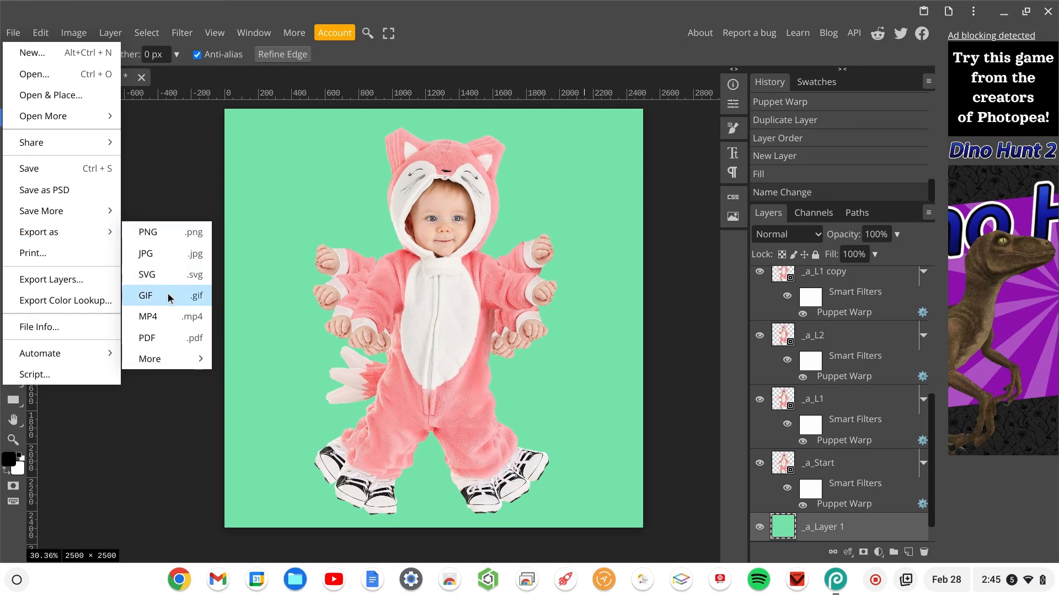
left_click(167, 293)
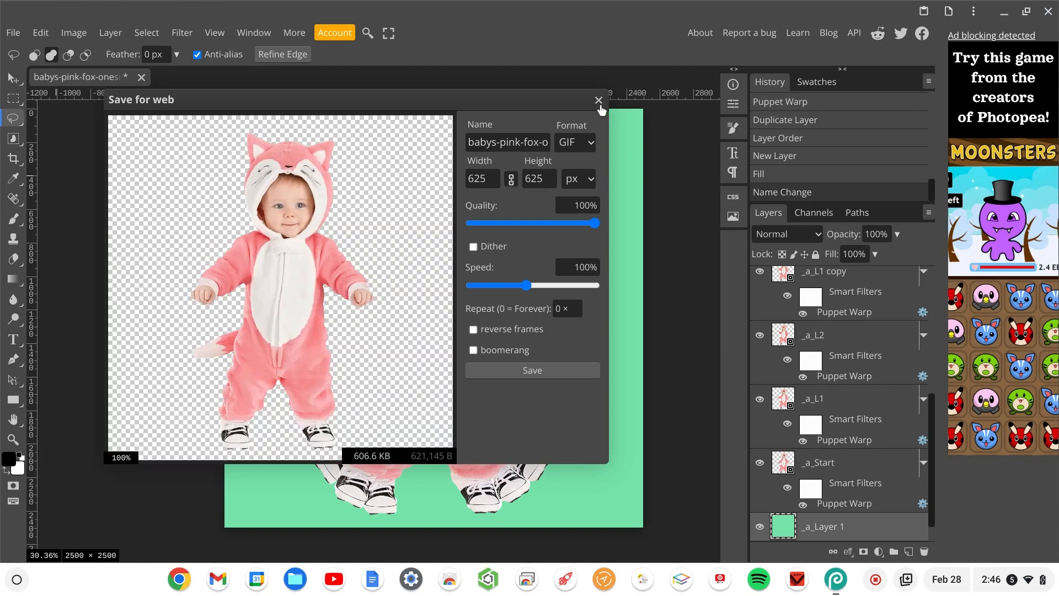
left_click(599, 102)
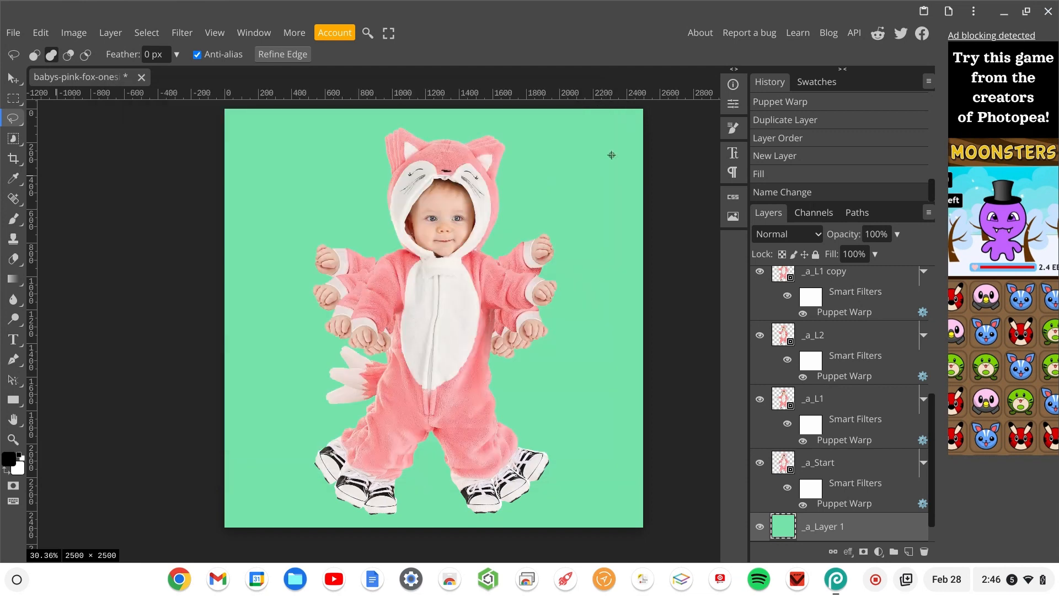
Remove the _a_ prefix from the green fill layer so its name is Layer 1
double_click(820, 533)
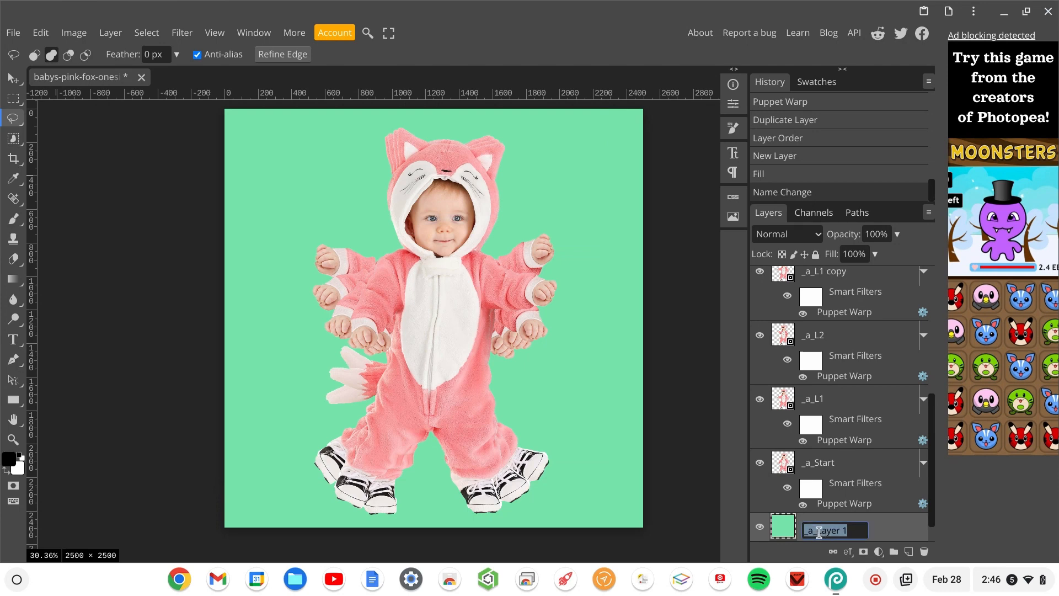
left_click(819, 532)
key("BackSpace")
key("BackSpace")
key("BackSpace")
left_click(887, 531)
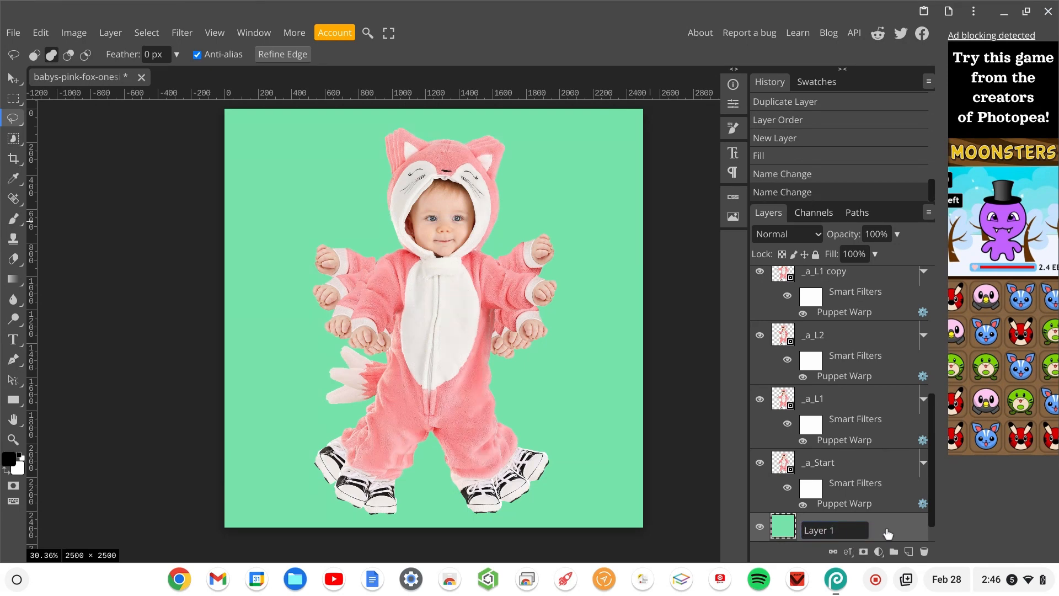
left_click(838, 532)
Preview the GIF export with the unprefixed green layer as a static background, and close the preview without saving
left_click(13, 33)
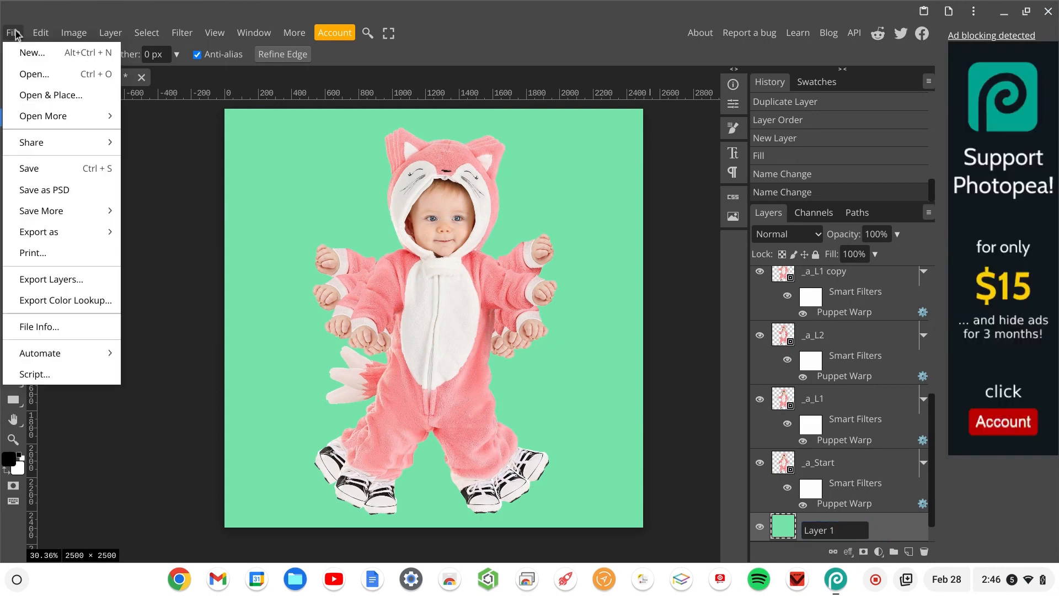
mouse_move(55, 232)
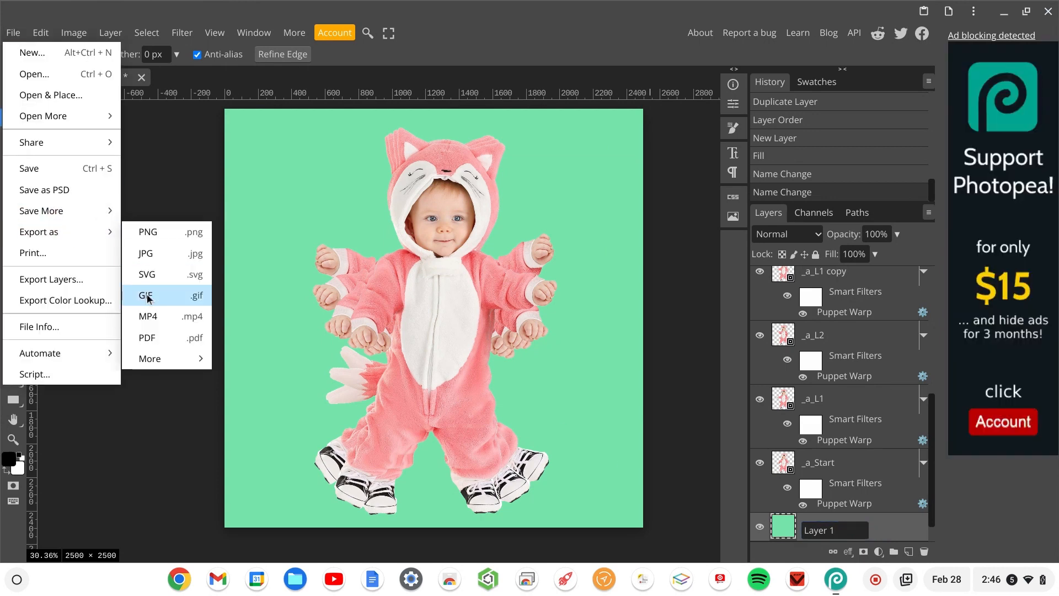
left_click(148, 299)
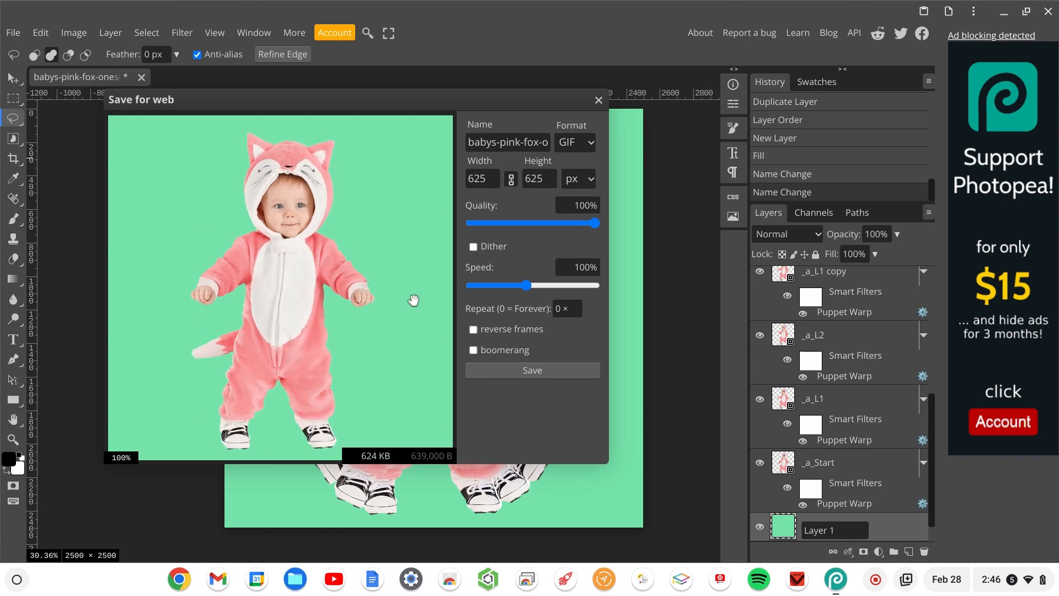
left_click(599, 100)
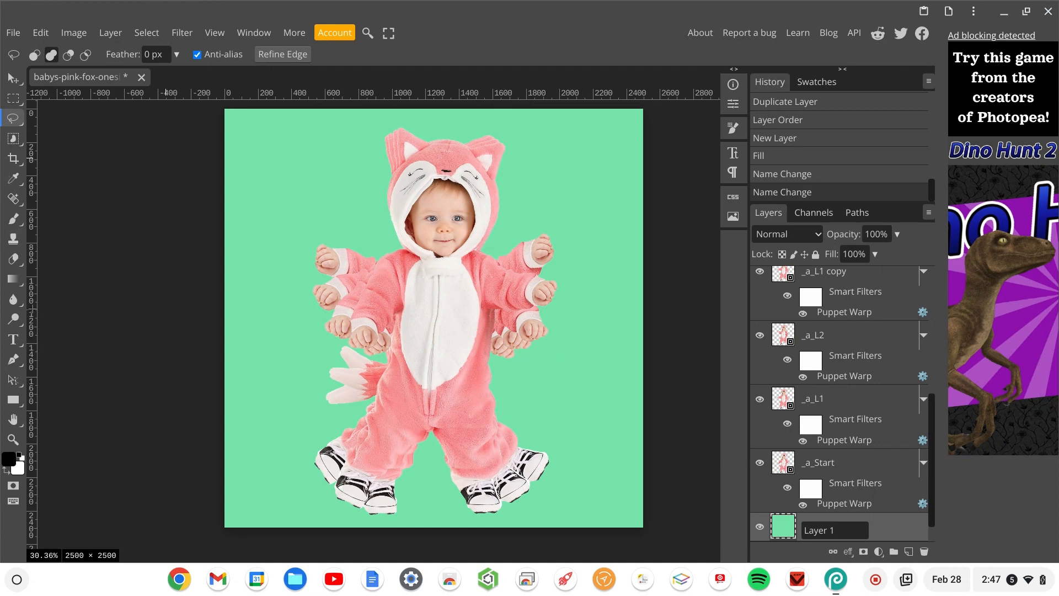
Add the text HAPPY DANCE on two lines in the canvas's upper-left corner, directly above Layer 1 in the layer stack
left_click(14, 341)
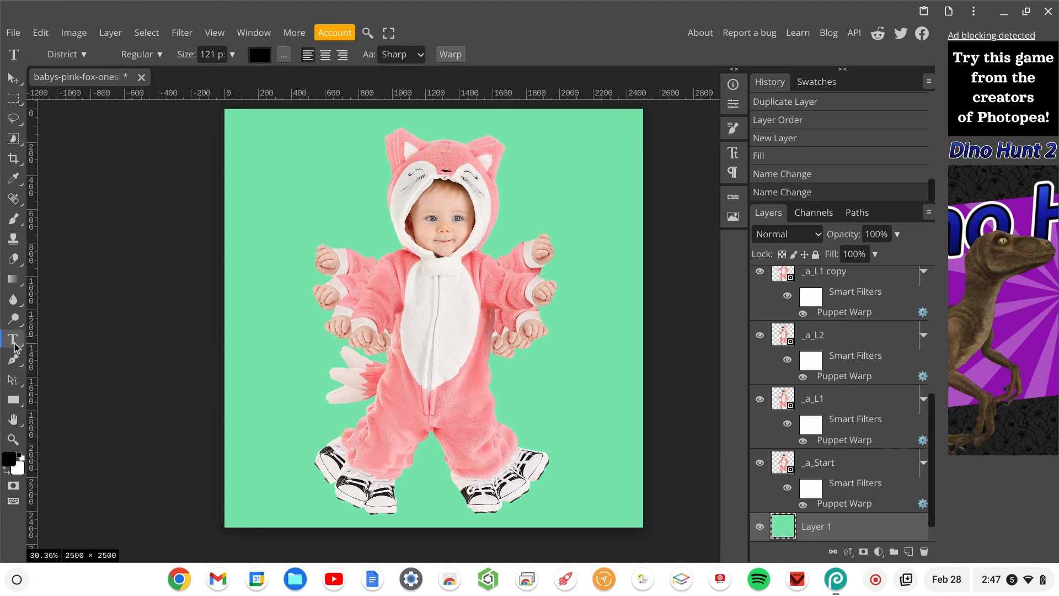
left_click(263, 149)
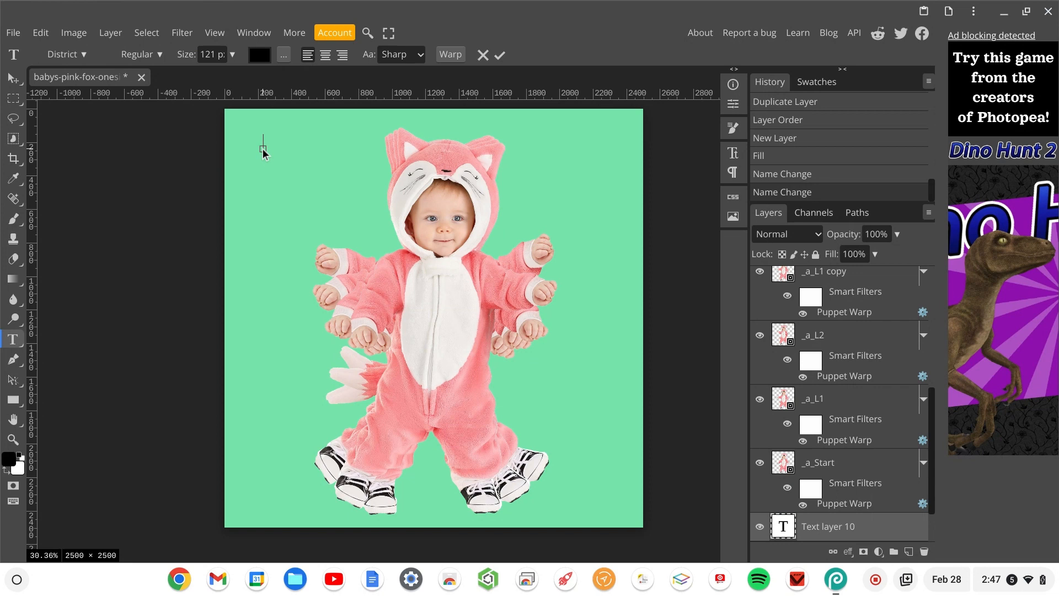
type("HAPY")
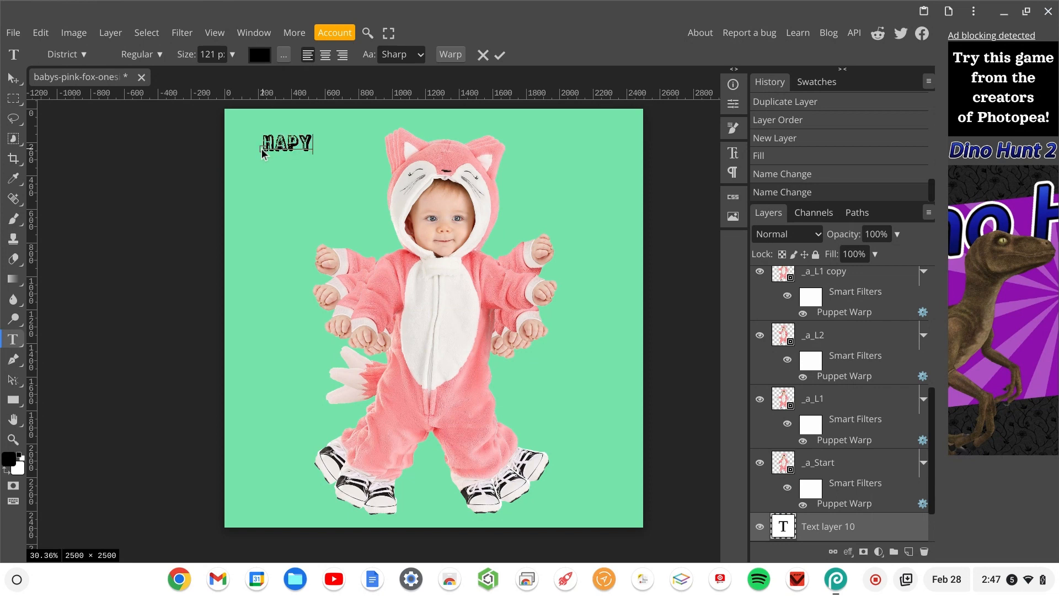
key("BackSpace")
type("P")
type("Y")
key("Return")
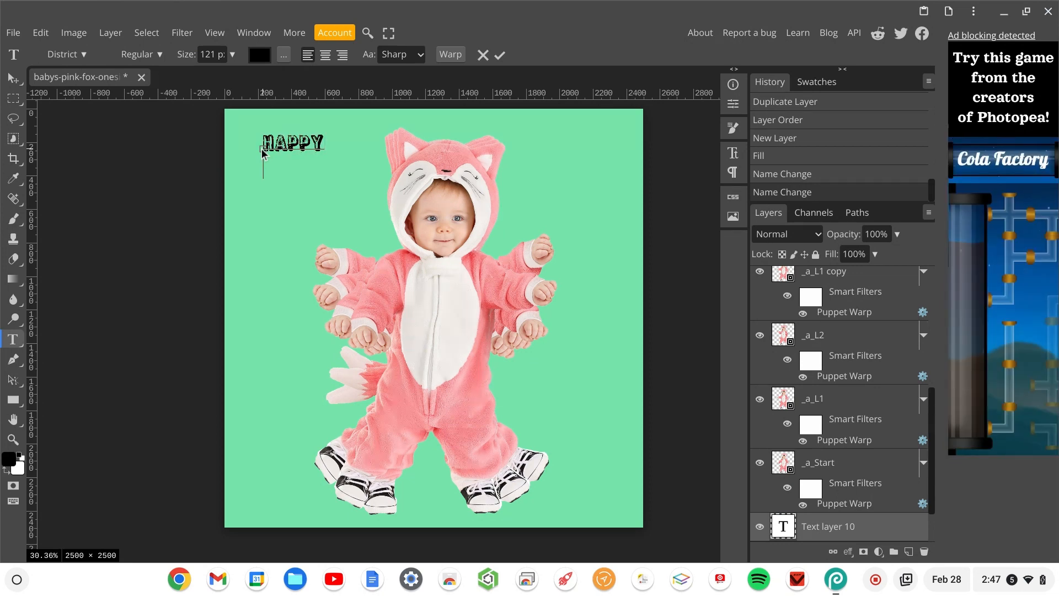
type("DANCE")
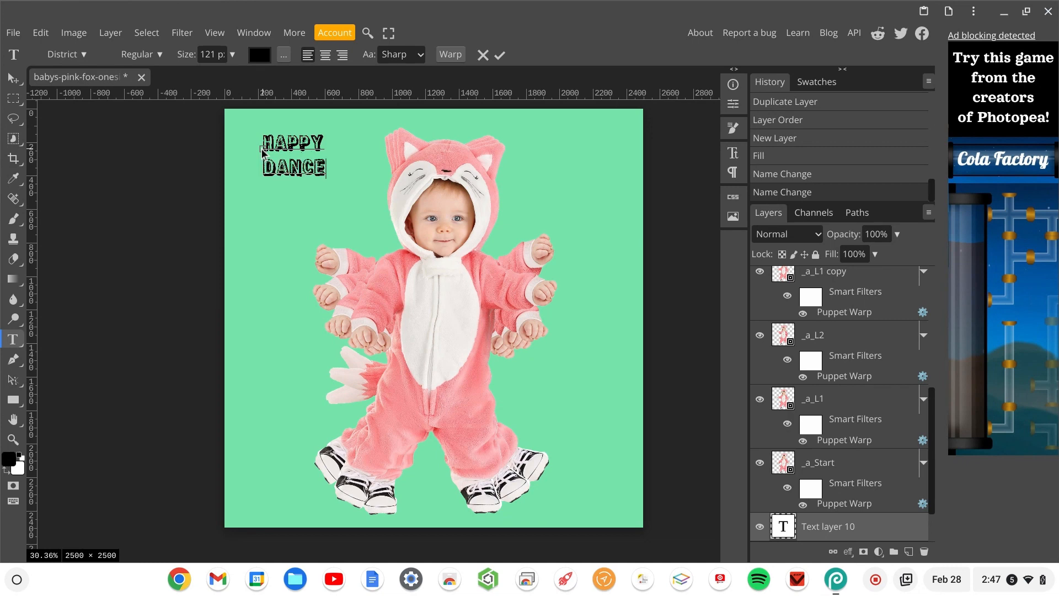
left_click(500, 55)
Enlarge the HAPPY DANCE text and rotate it about -11.3° so it sits tilted beside the baby's hood
double_click(784, 526)
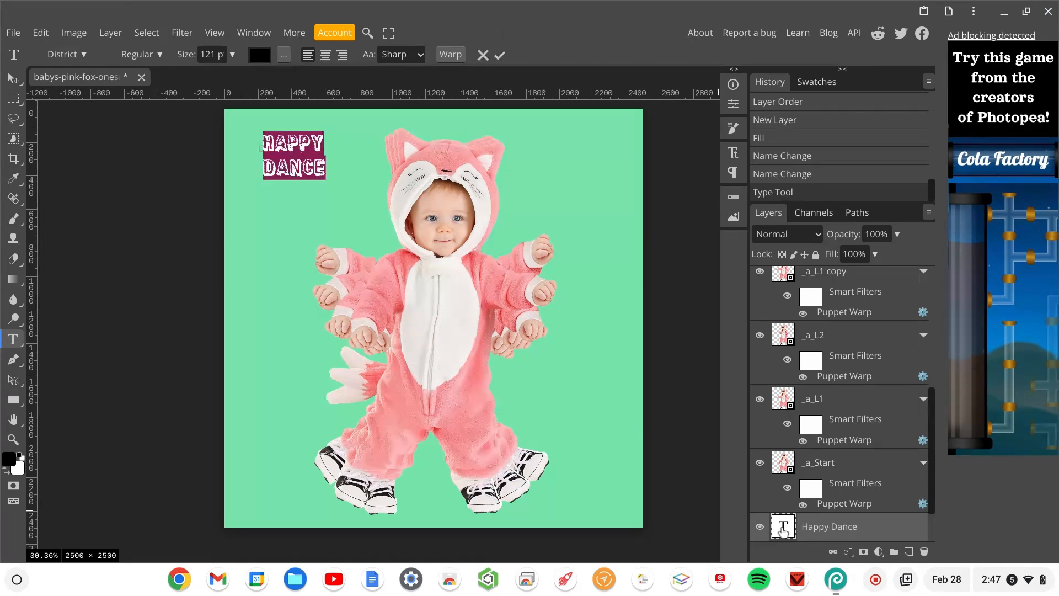
left_click_drag(188, 56, 264, 46)
left_click(12, 77)
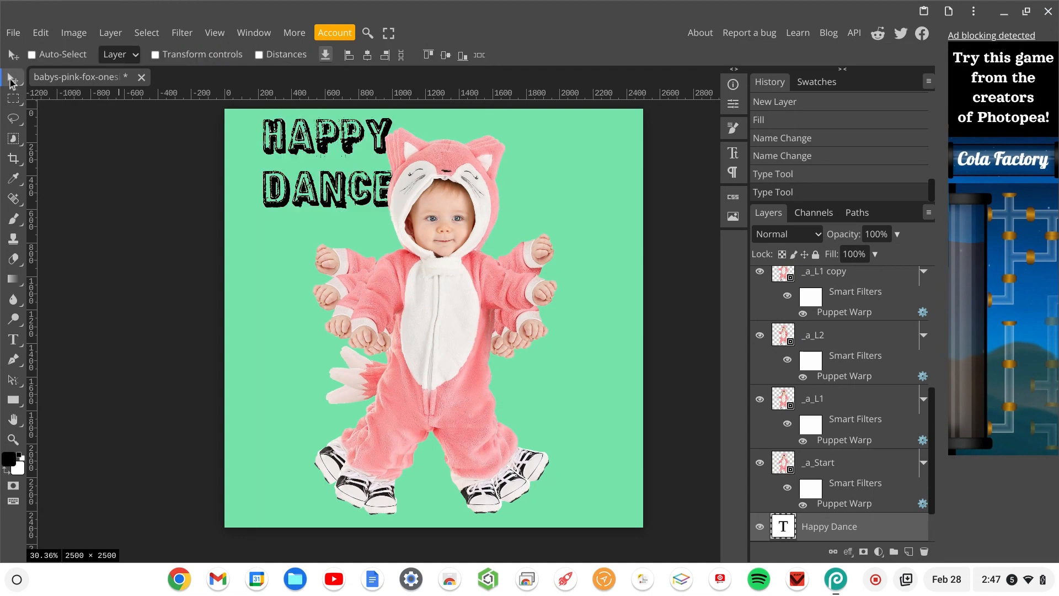
left_click(156, 55)
left_click_drag(300, 195, 251, 240)
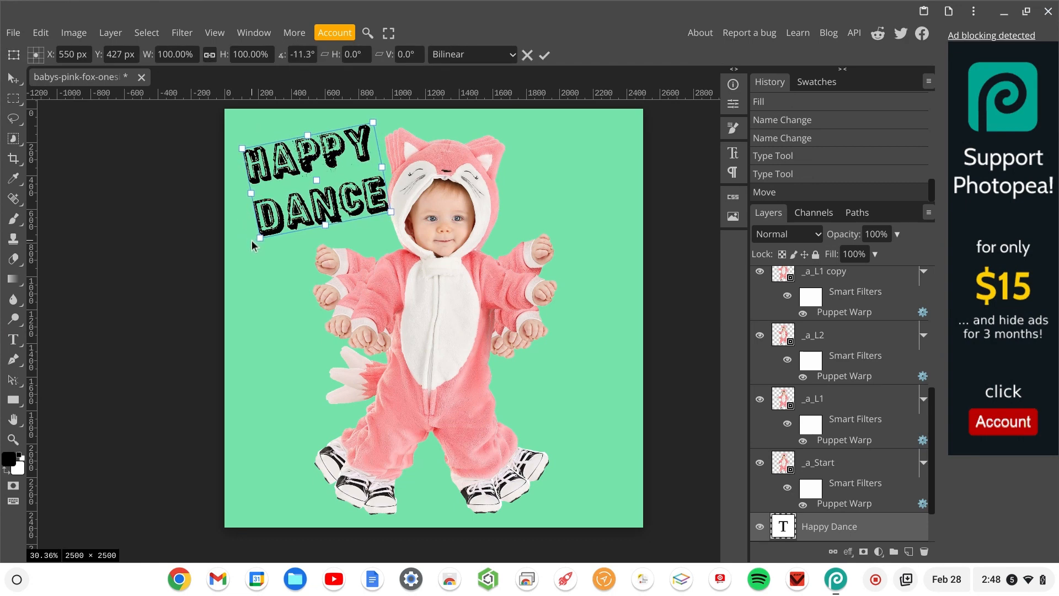
left_click(544, 54)
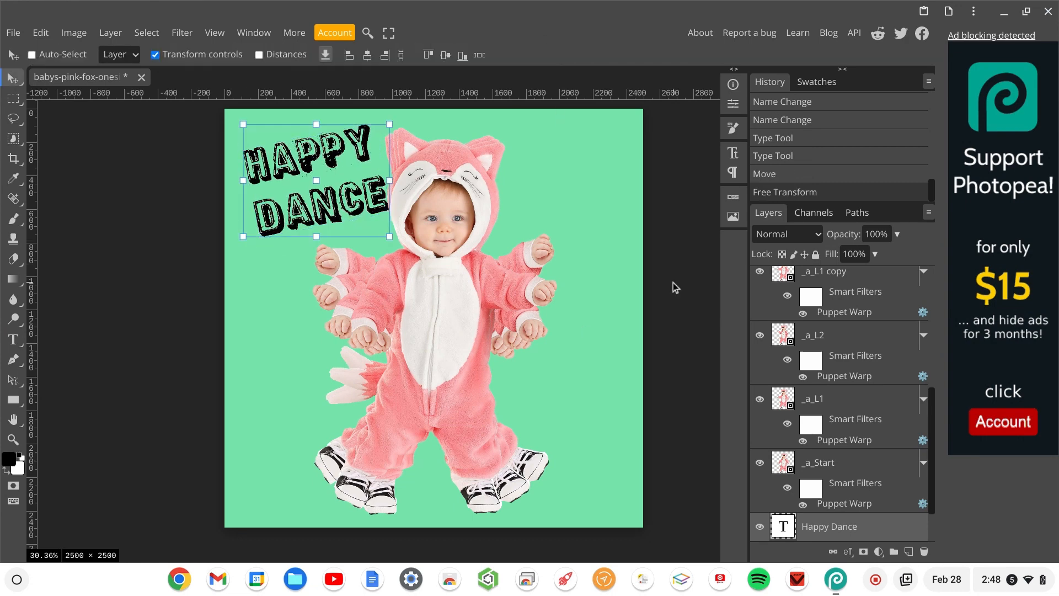
Preview the GIF export with the enlarged, tilted HAPPY DANCE text, and close the preview without saving
left_click(14, 32)
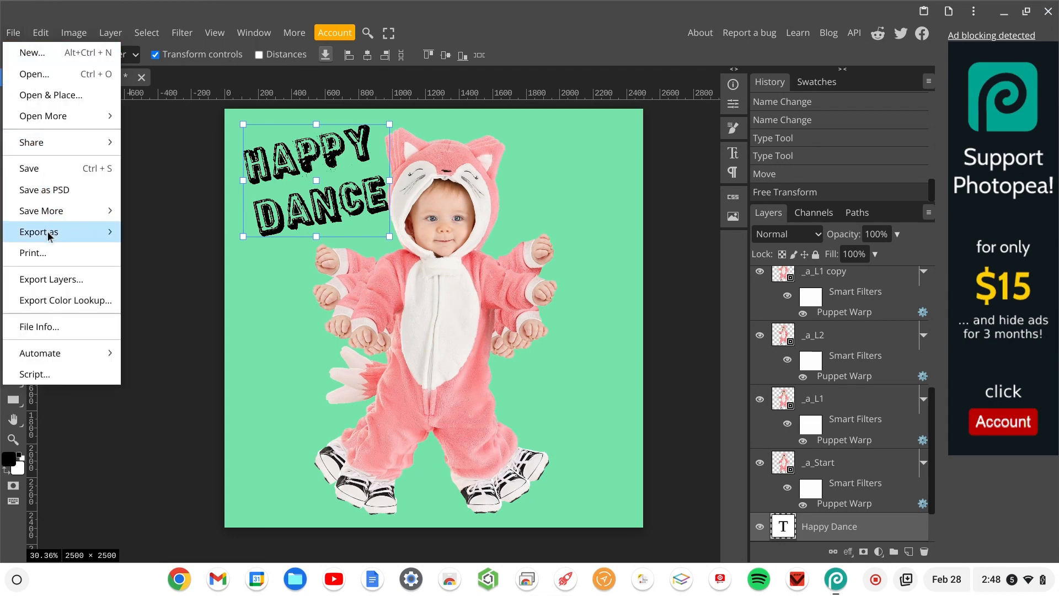
mouse_move(48, 237)
left_click(162, 293)
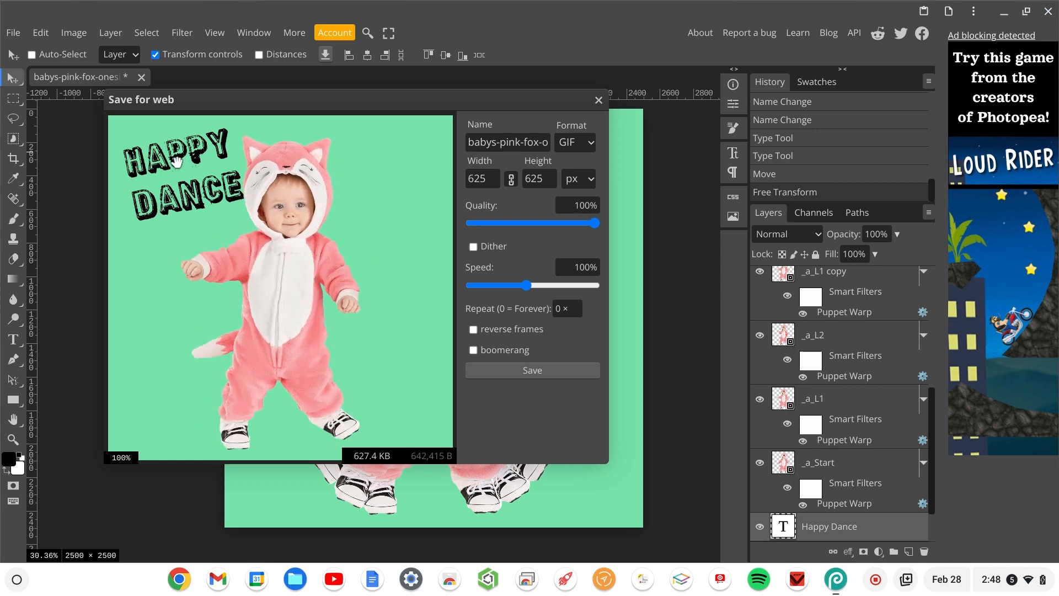
left_click(604, 102)
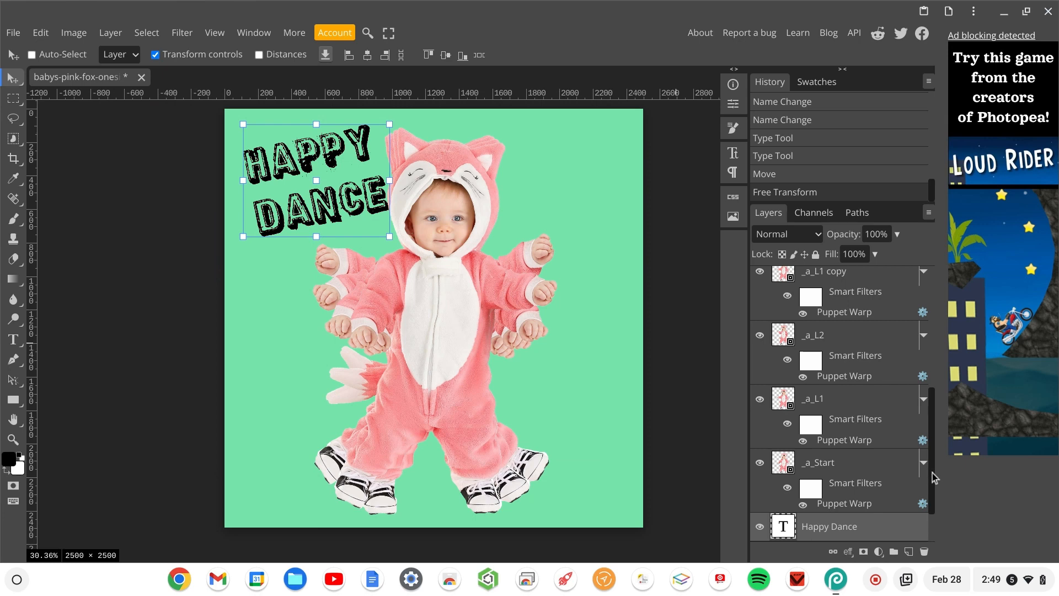
Combine the Happy Dance text layer and the green Layer 1 into one smart object
left_click_drag(934, 470, 928, 508)
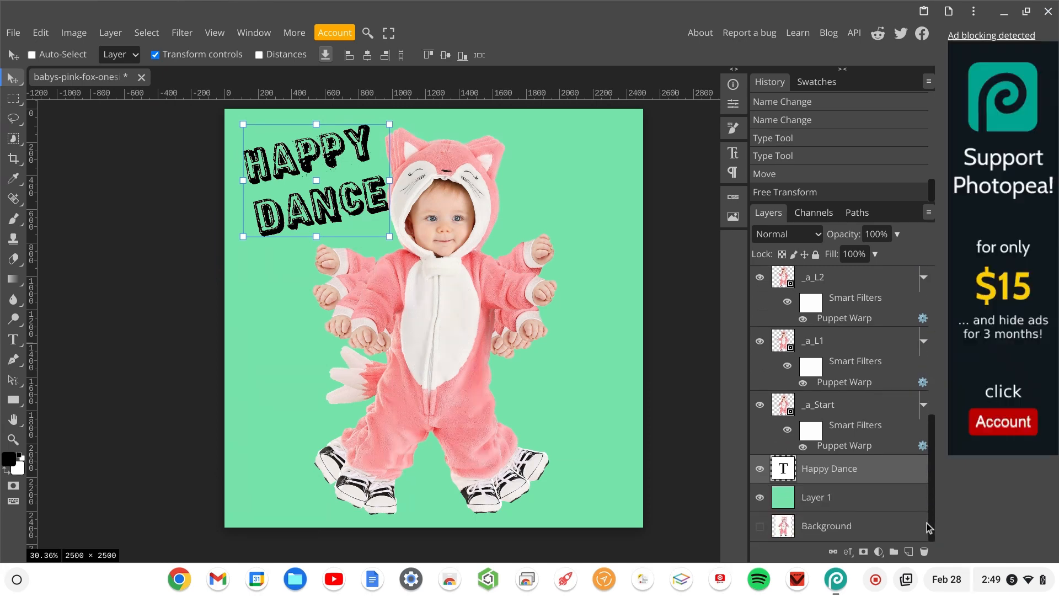
left_click(856, 504)
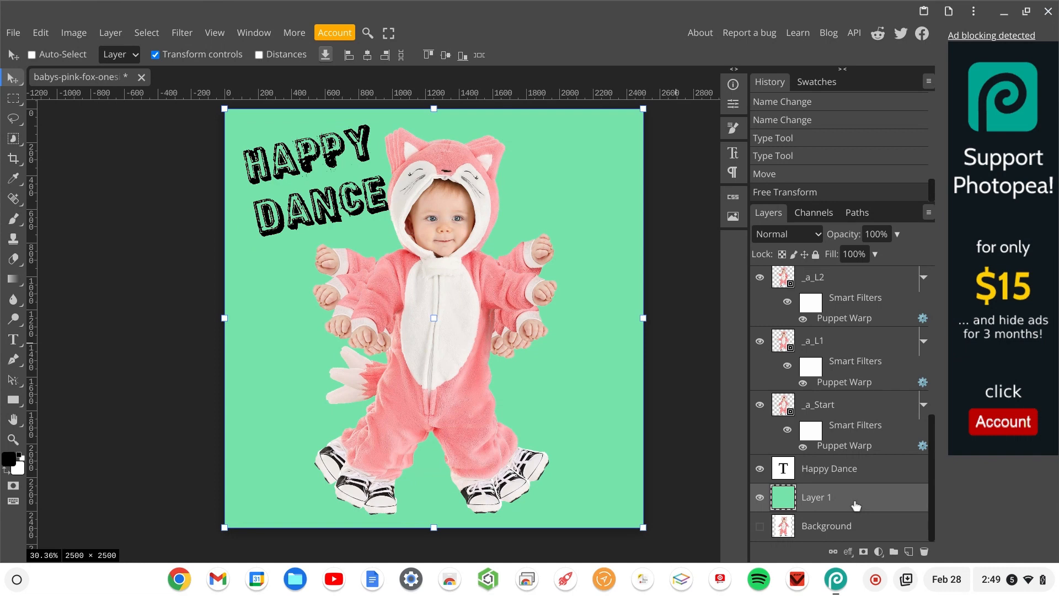
left_click(778, 404)
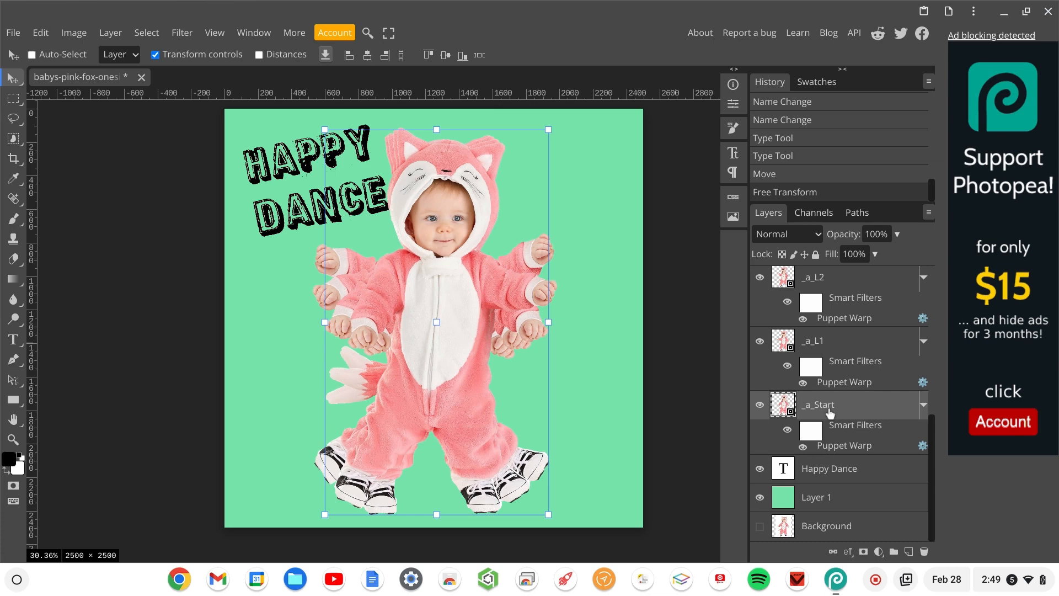
left_click(831, 470)
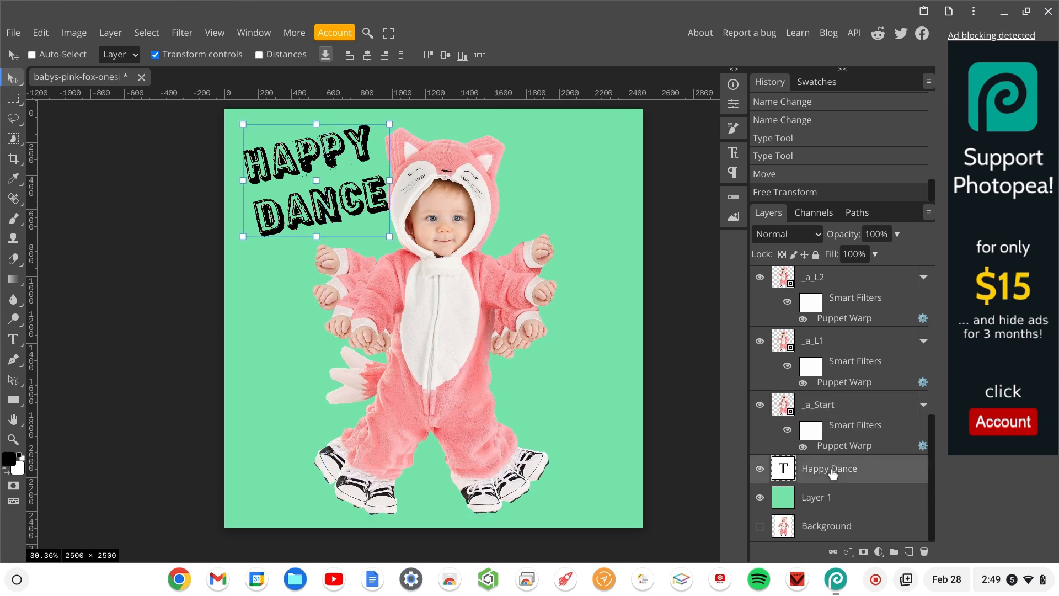
left_click(826, 499)
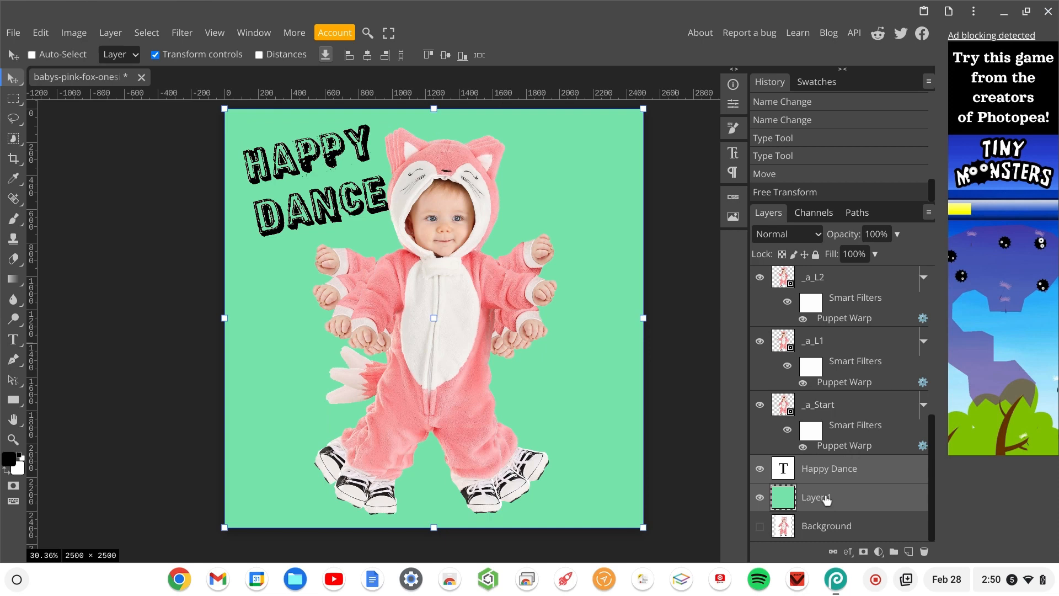
right_click(826, 499)
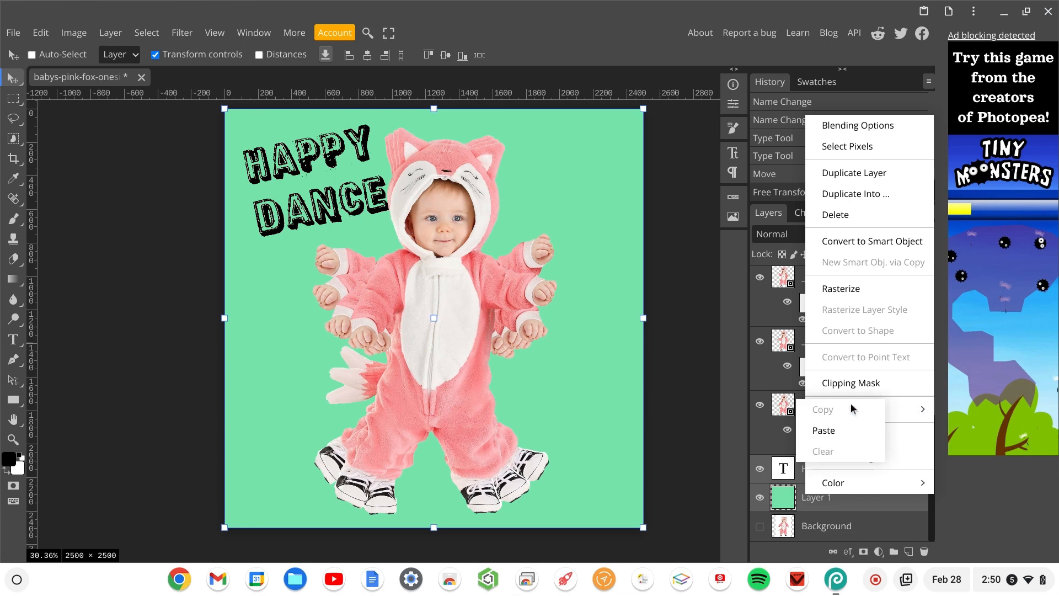
left_click(850, 243)
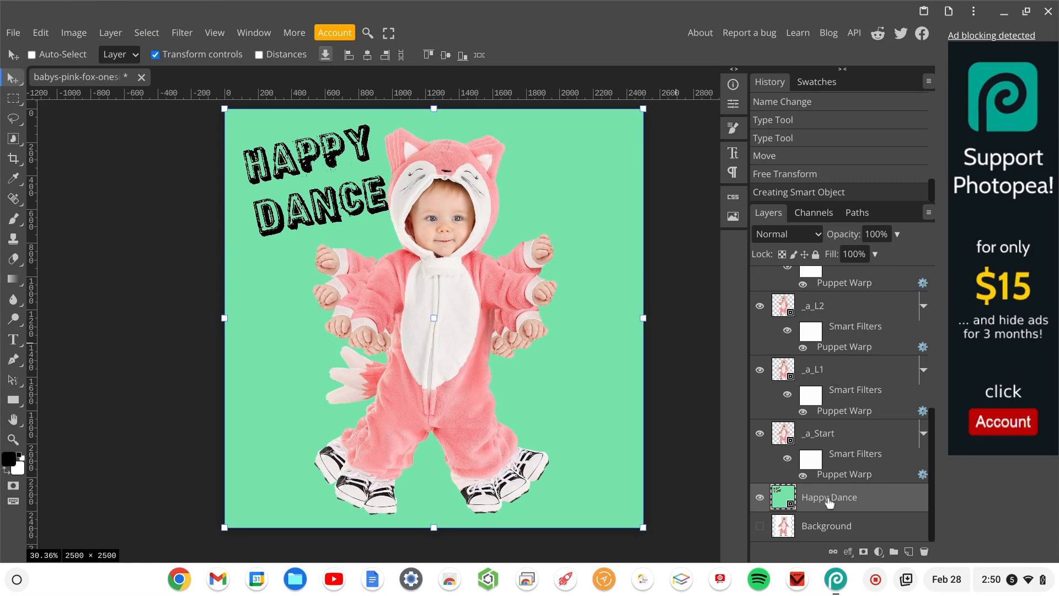
Duplicate the combined Happy Dance background smart object twice
key("ctrl")
key("ctrl+j")
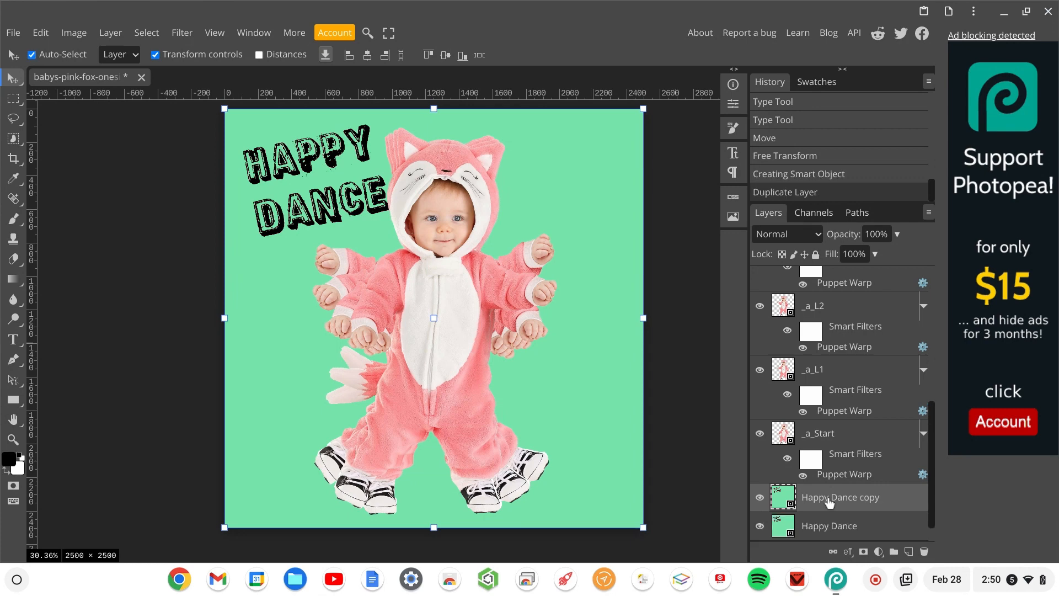
key("ctrl+j")
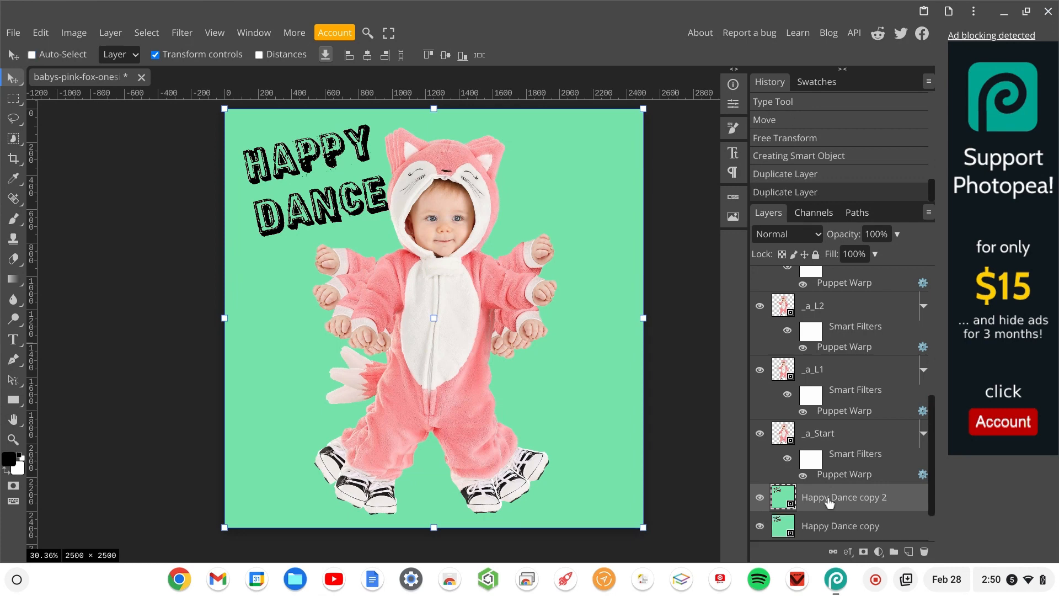
Combine the _a_Start layer and Happy Dance copy 2 into one smart object
left_click(837, 435)
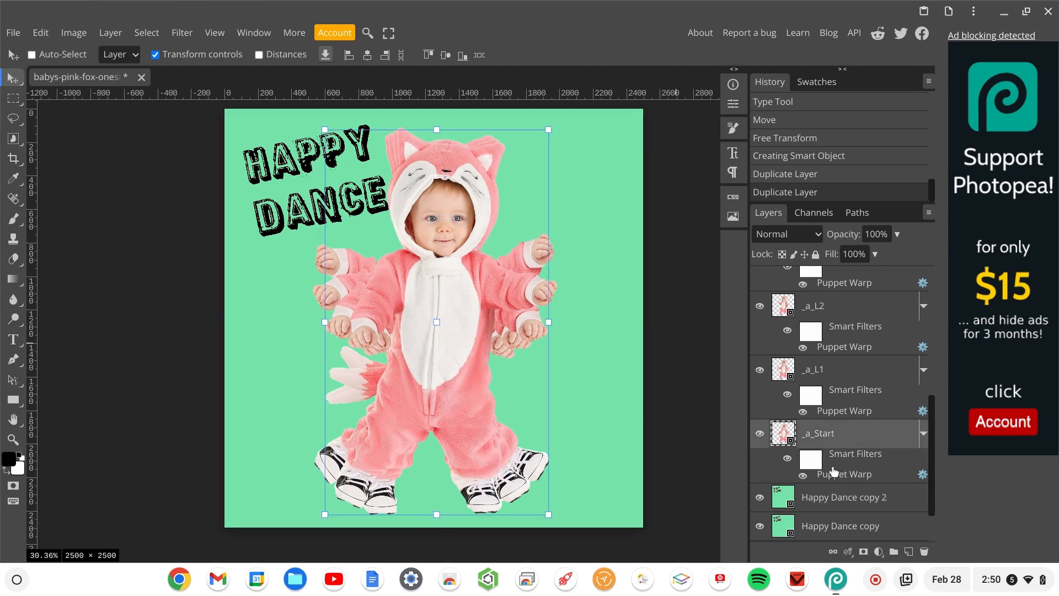
left_click(838, 505)
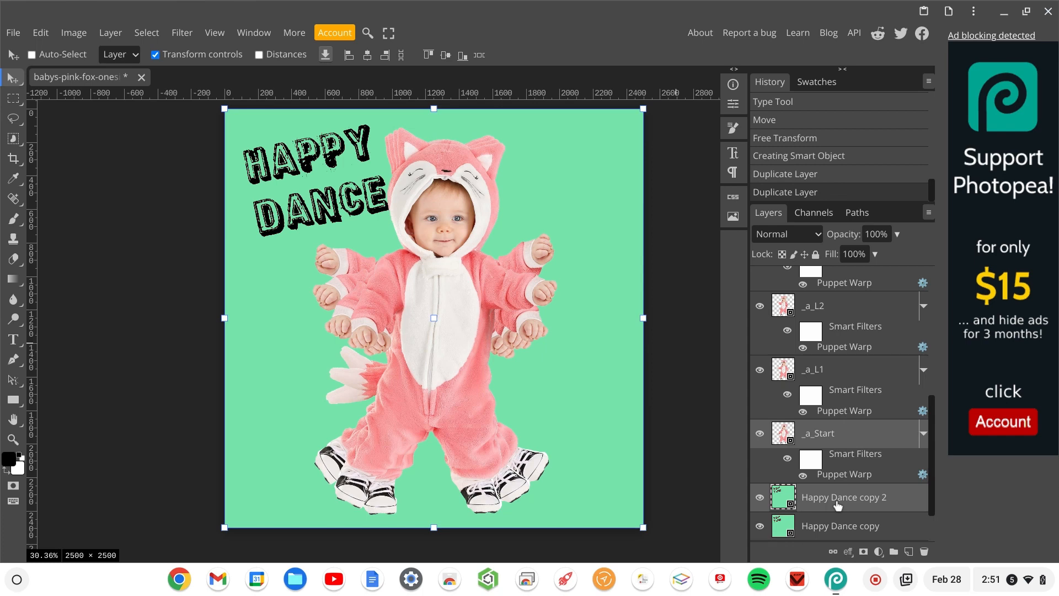
right_click(837, 438)
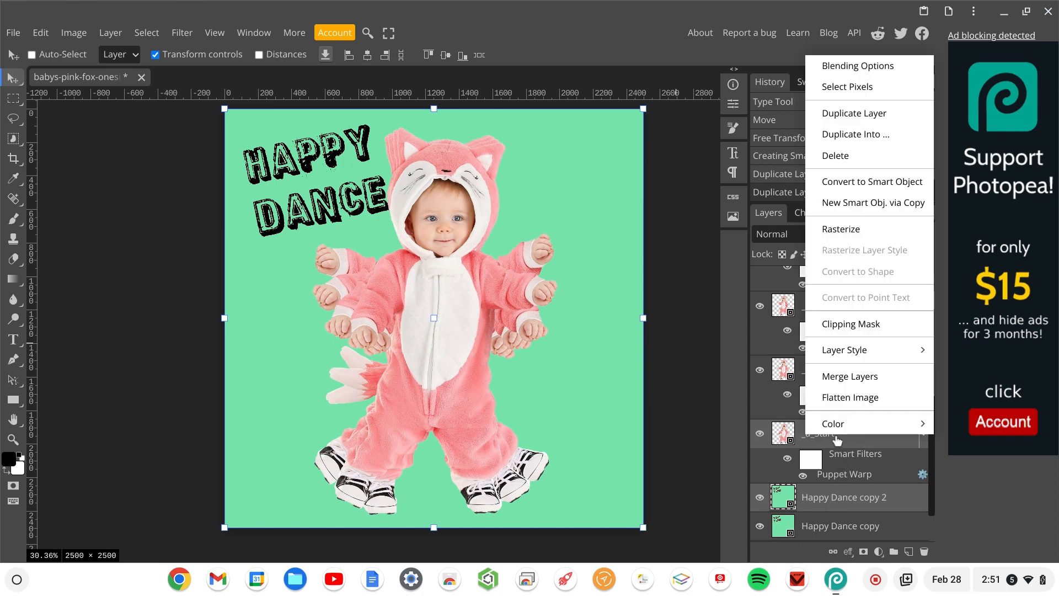
left_click(858, 180)
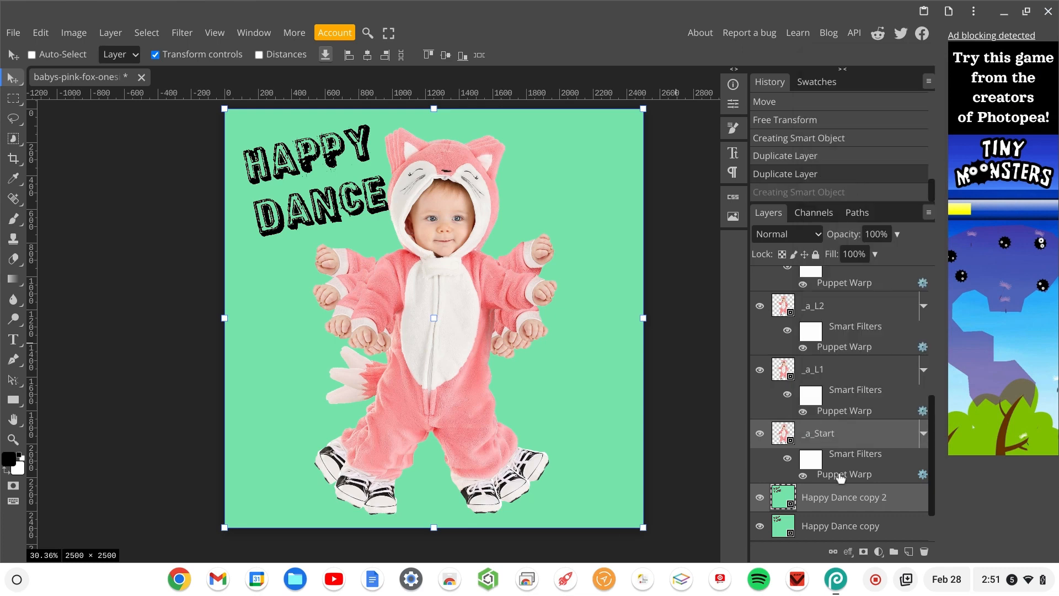
scroll(916, 469, "down", 1)
right_click(829, 380)
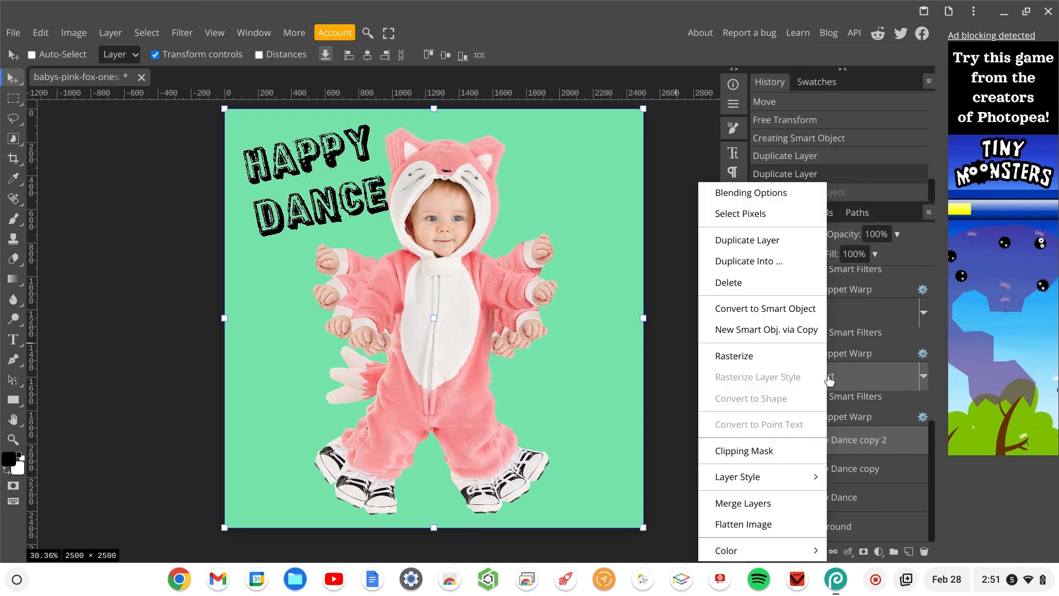
left_click(795, 308)
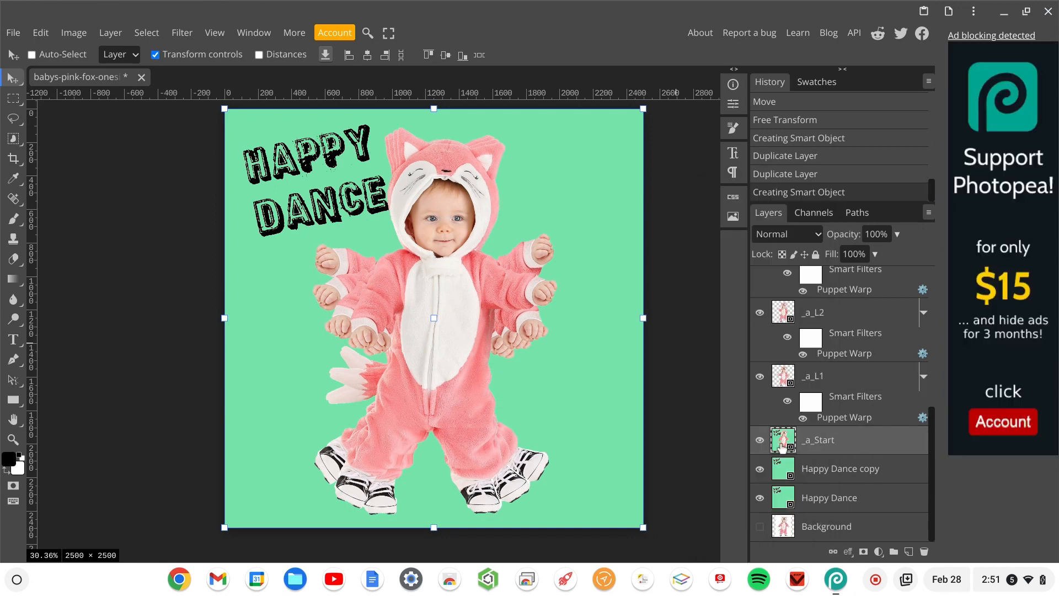
Combine the _a_L1 layer and Happy Dance copy into one smart object
left_click(786, 380)
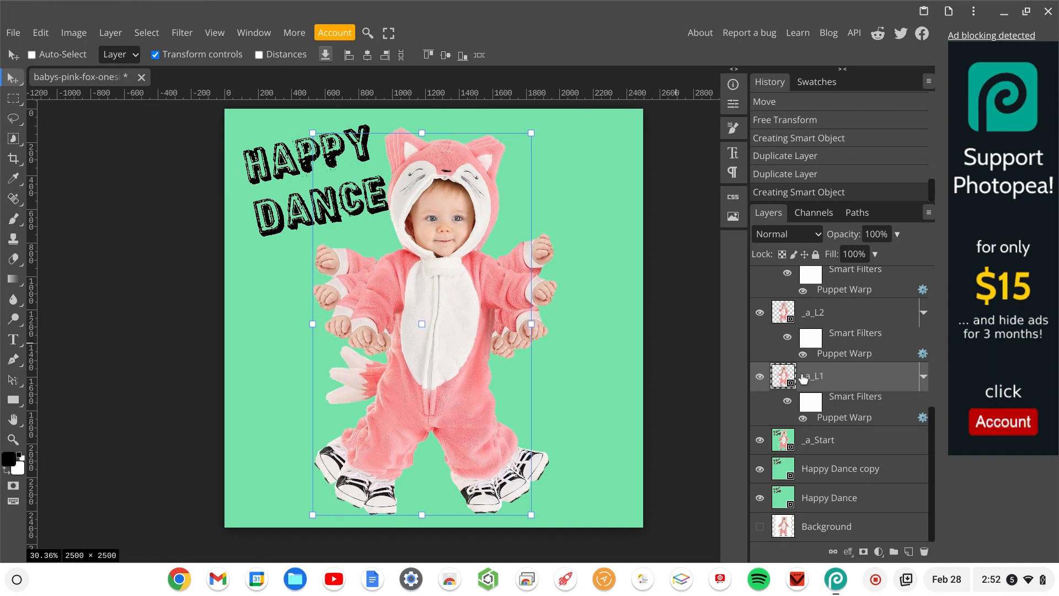
key("ctrl")
left_click(817, 477, "ctrl")
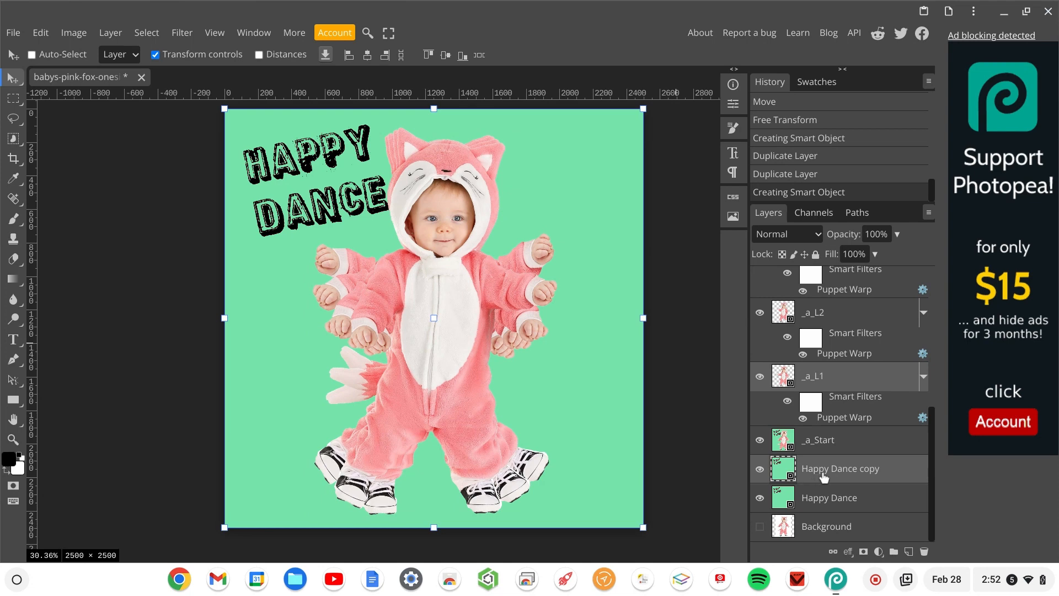
right_click(824, 478)
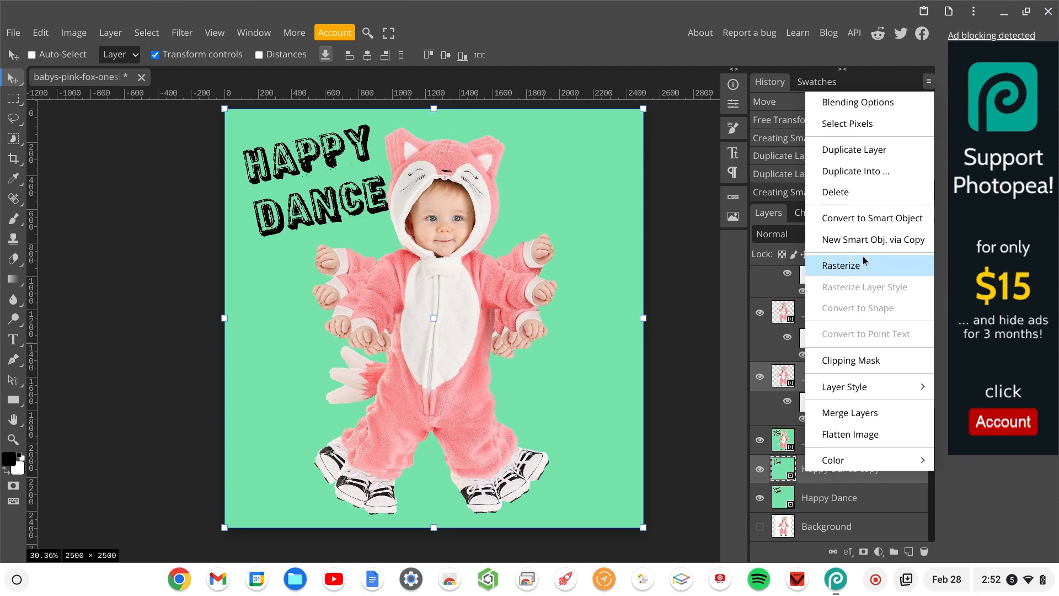
left_click(867, 219)
Try combining the _a_L2 layer with the only remaining Happy Dance layer into a smart object, and undo the conversion
left_click(832, 499)
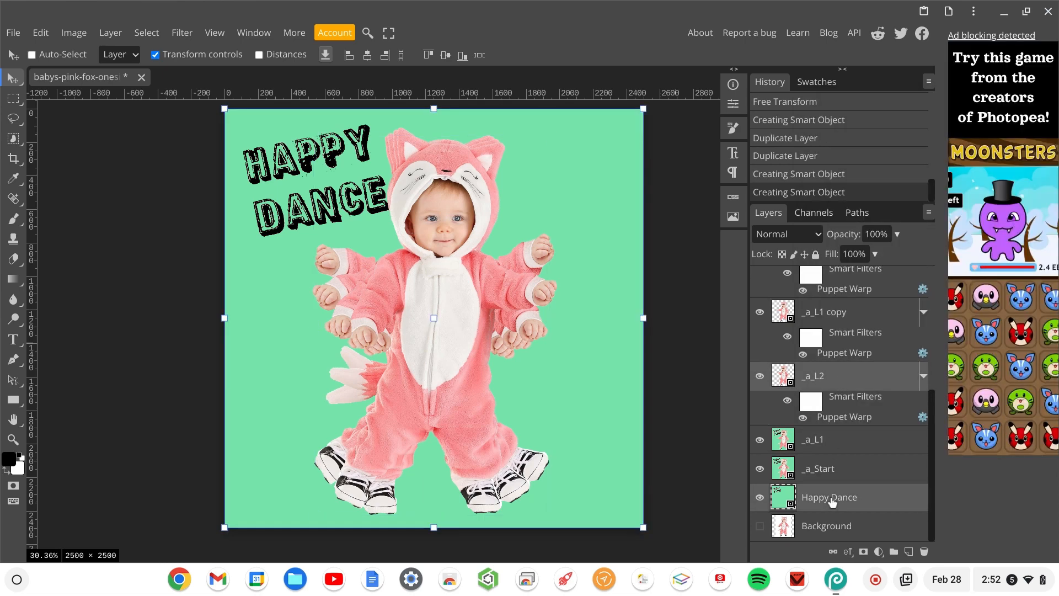
right_click(832, 500)
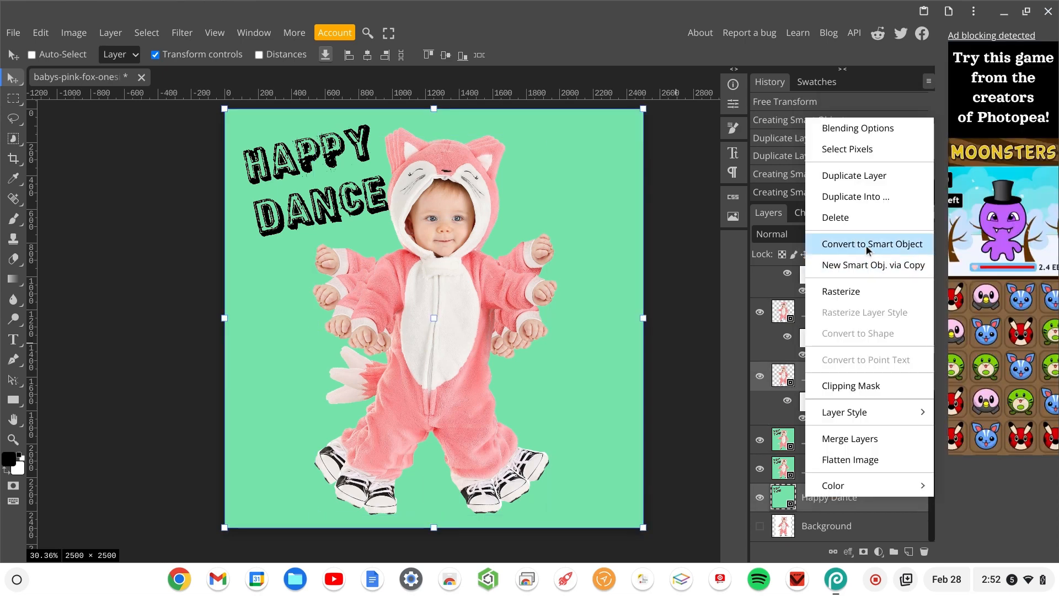
left_click(867, 244)
left_click(836, 378)
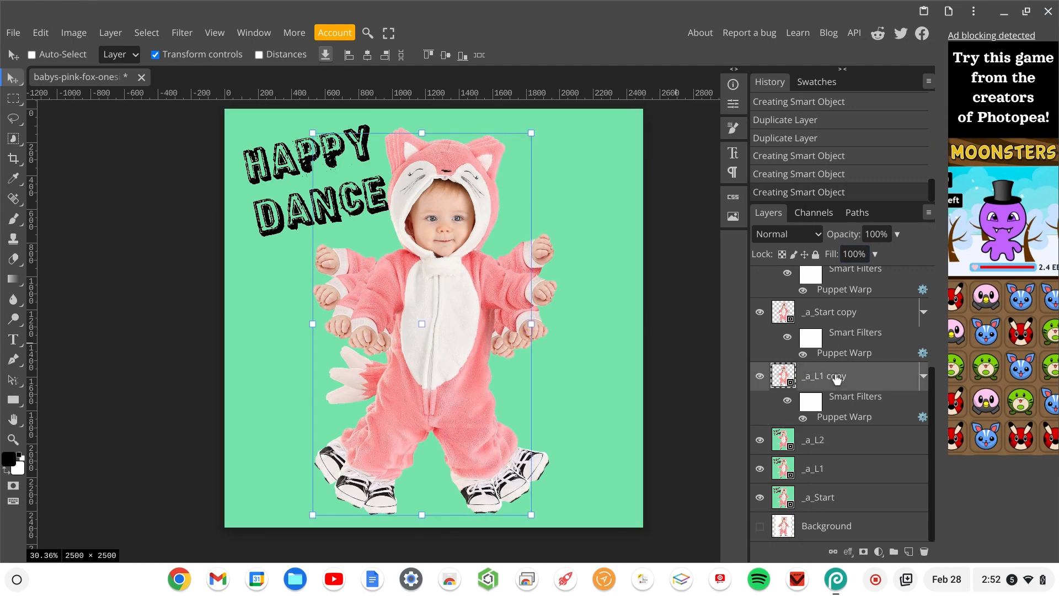
left_click(822, 499)
key("ctrl+z")
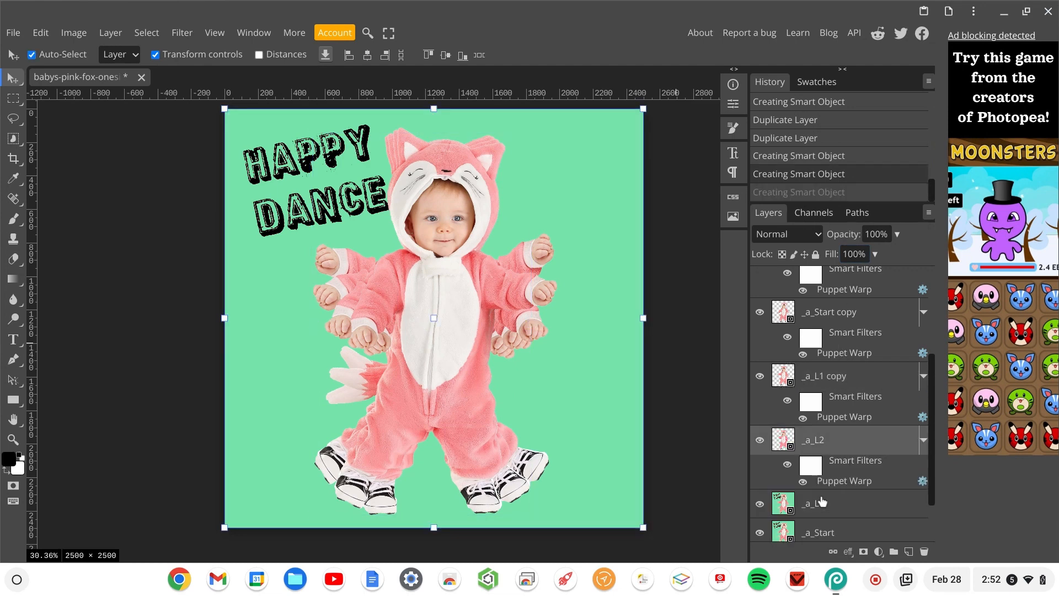
Select only the remaining Happy Dance background layer and duplicate it once
scroll(822, 501, "down", 1)
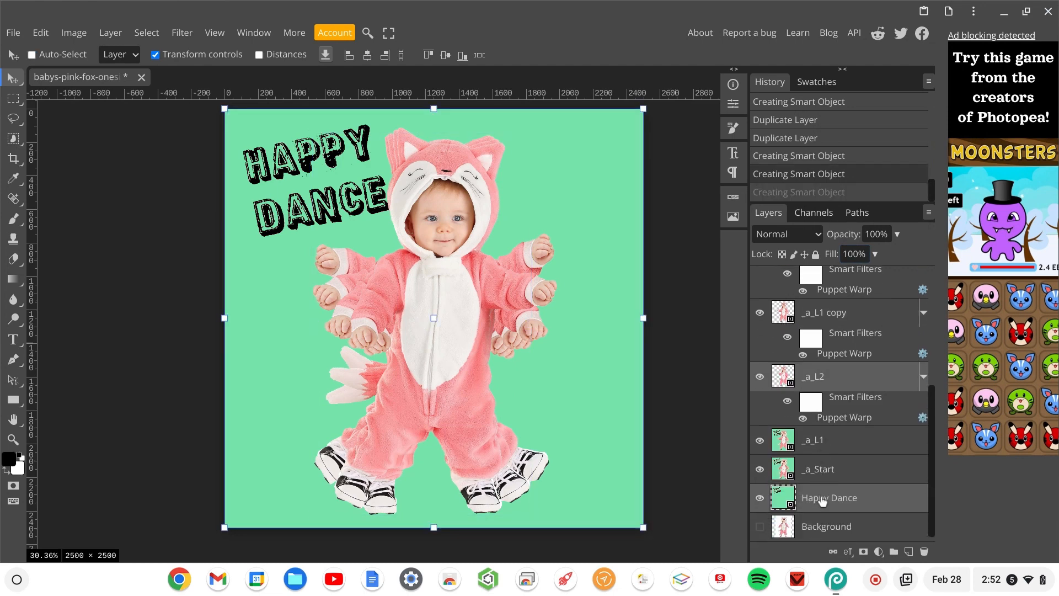
left_click(822, 500)
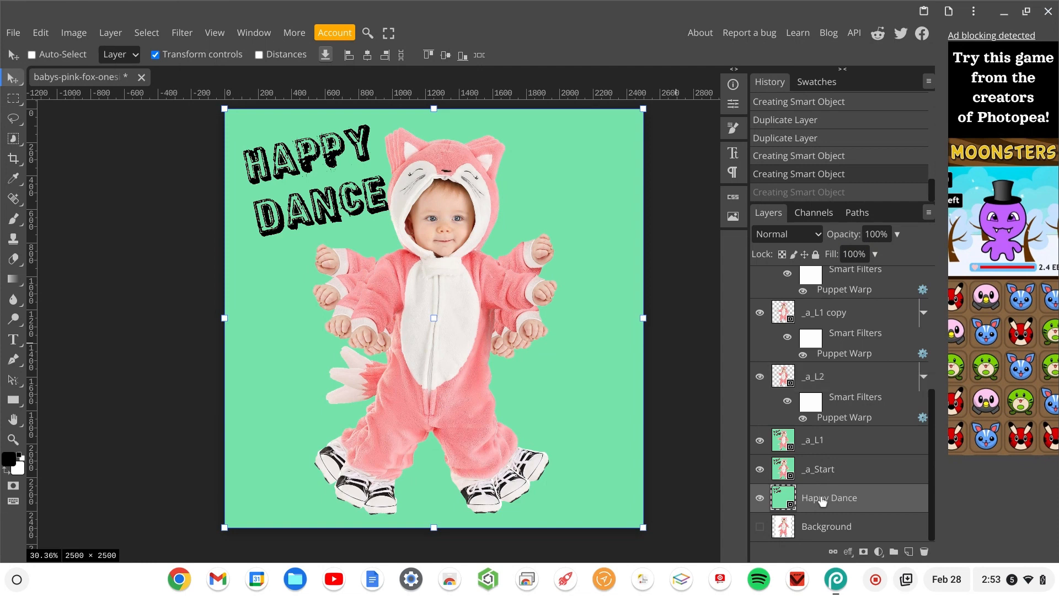
key("ctrl")
key("ctrl")
key("ctrl+j")
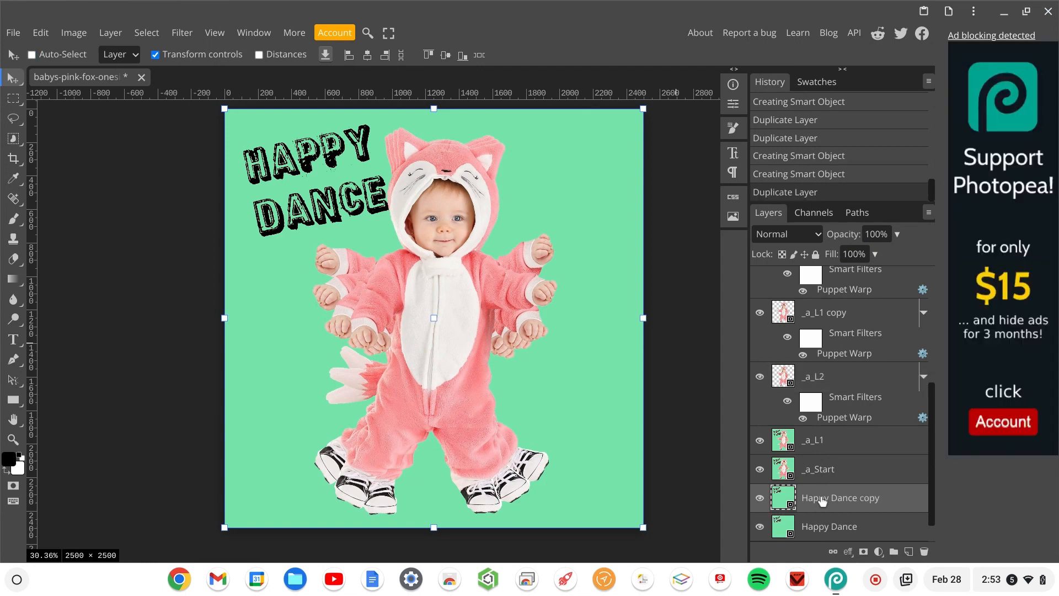
Try to combine the _a_L2 layer and Happy Dance copy into one smart object
left_click(828, 378, "ctrl")
right_click(828, 378)
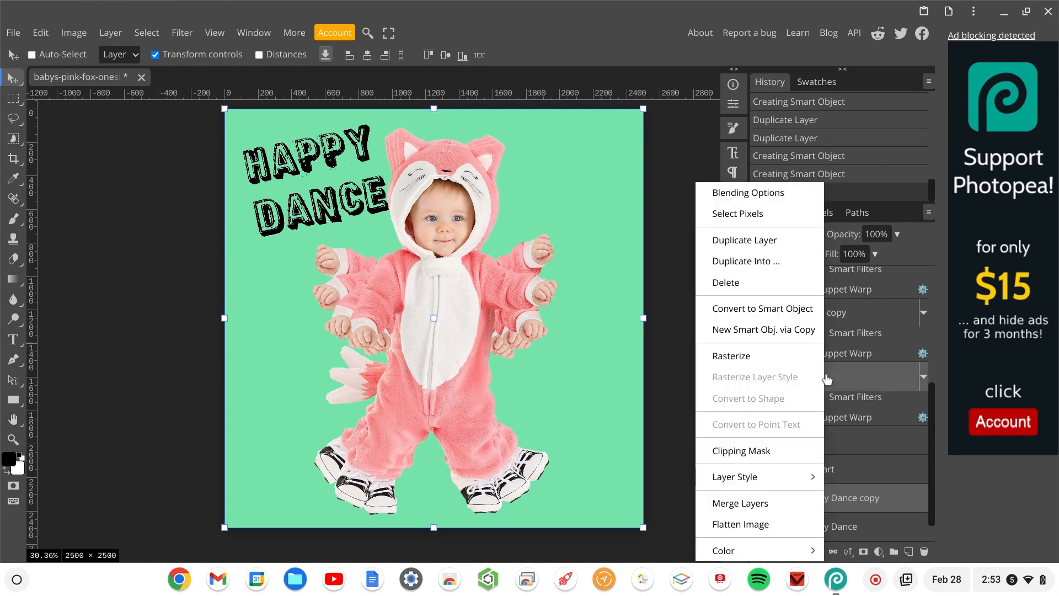
left_click(780, 308)
left_click(865, 379)
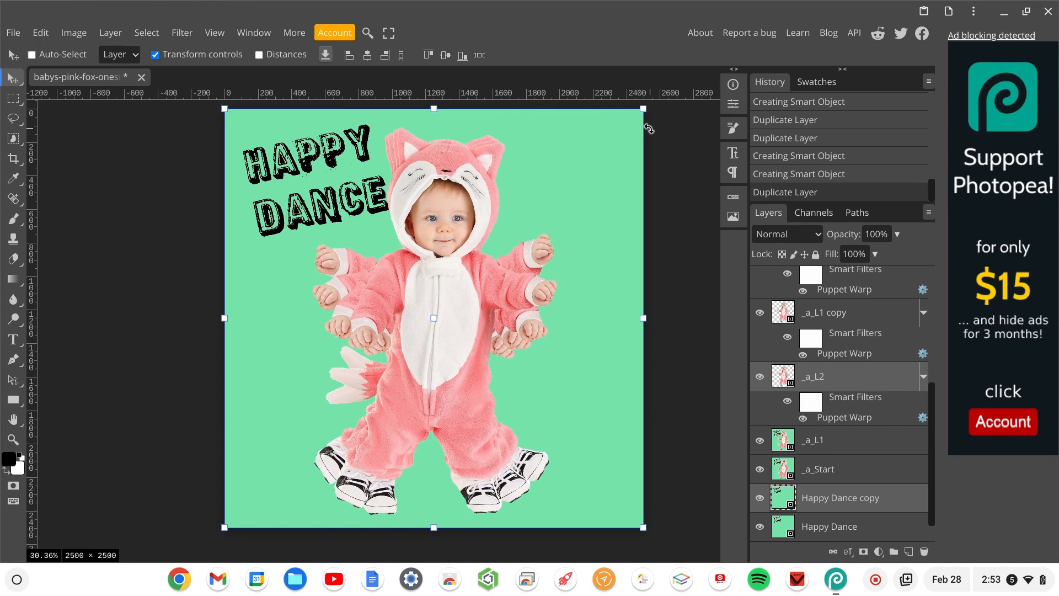
Resize the whole image to 1250 × 1250 pixels
left_click(77, 37)
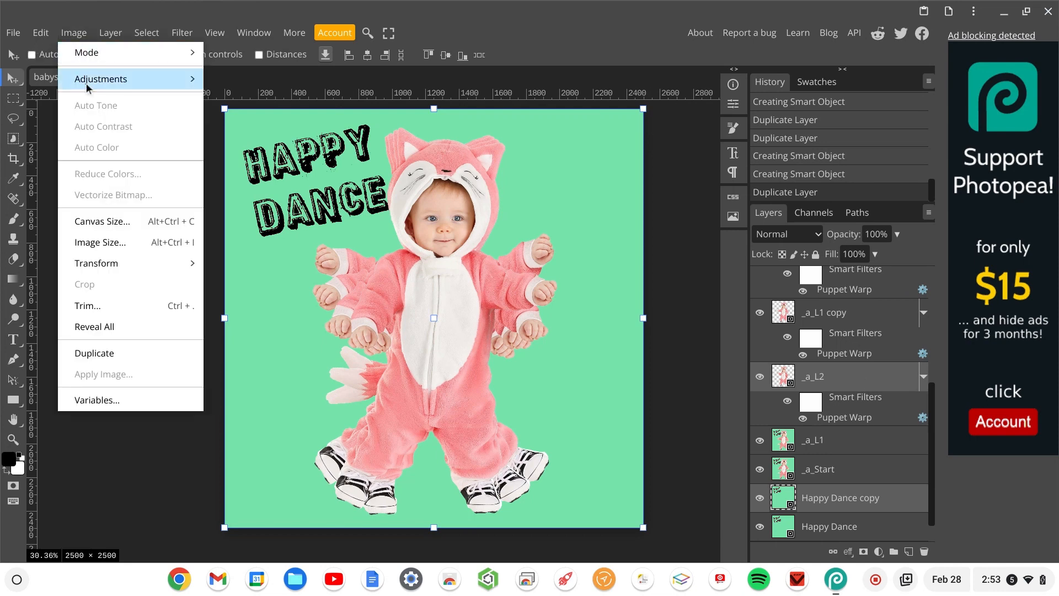
left_click(109, 243)
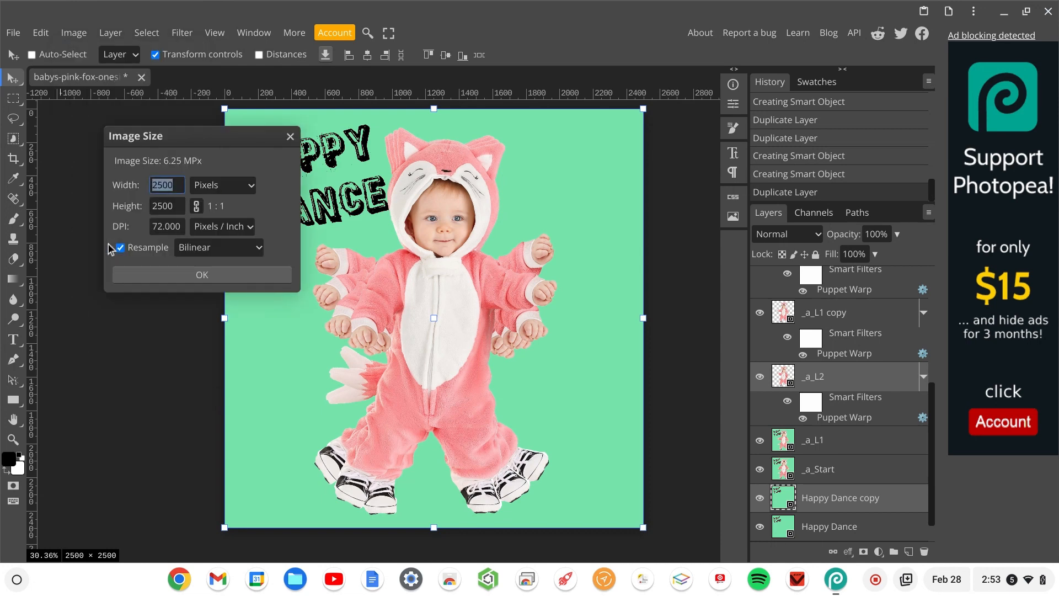
left_click(178, 187)
left_click_drag(179, 187, 139, 184)
type("1250")
key("BackSpace")
key("BackSpace")
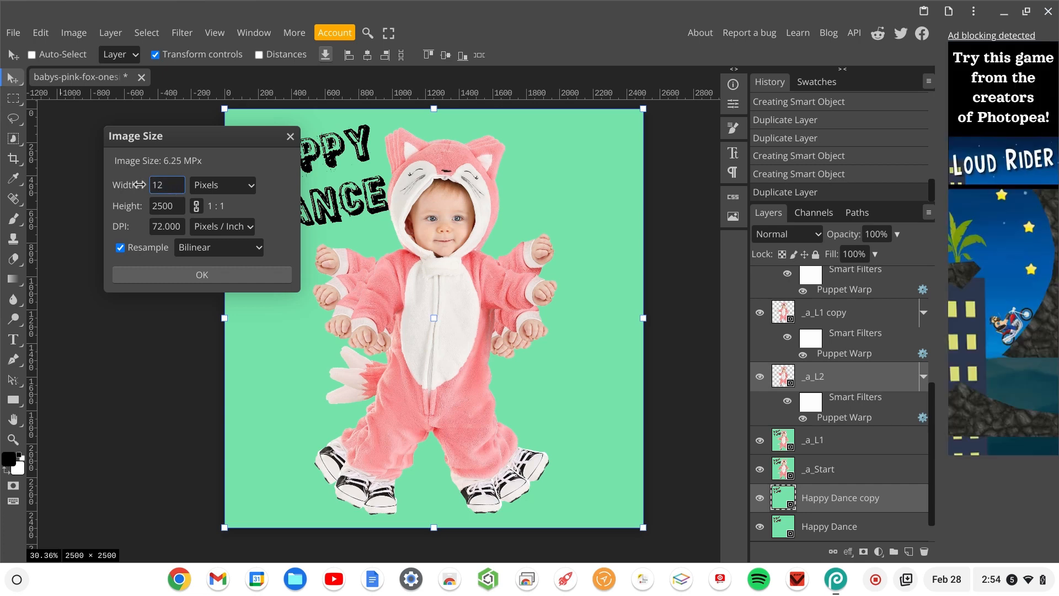
type("50")
left_click(179, 205)
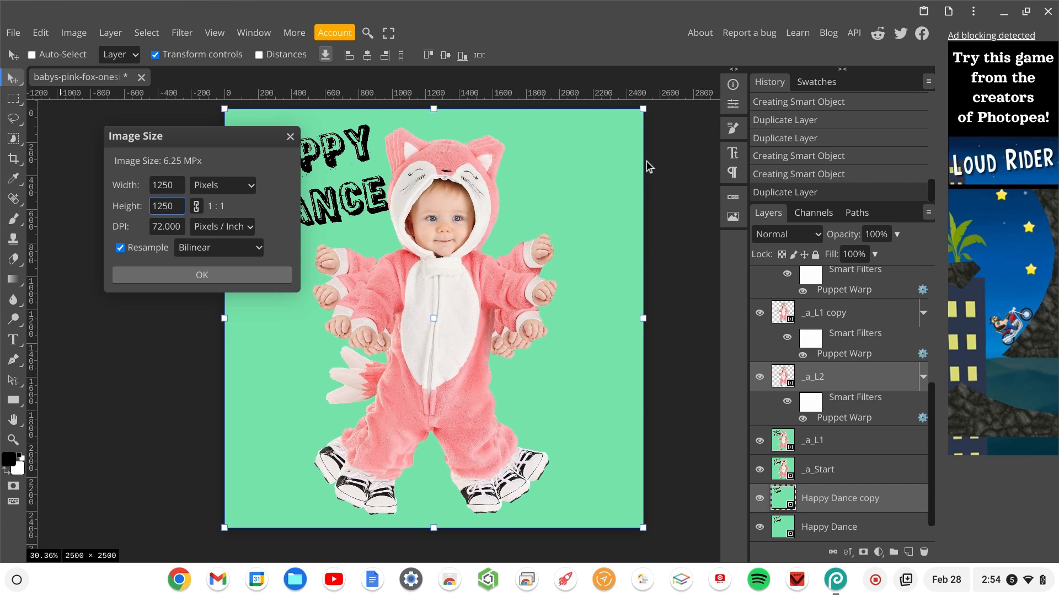
key("Return")
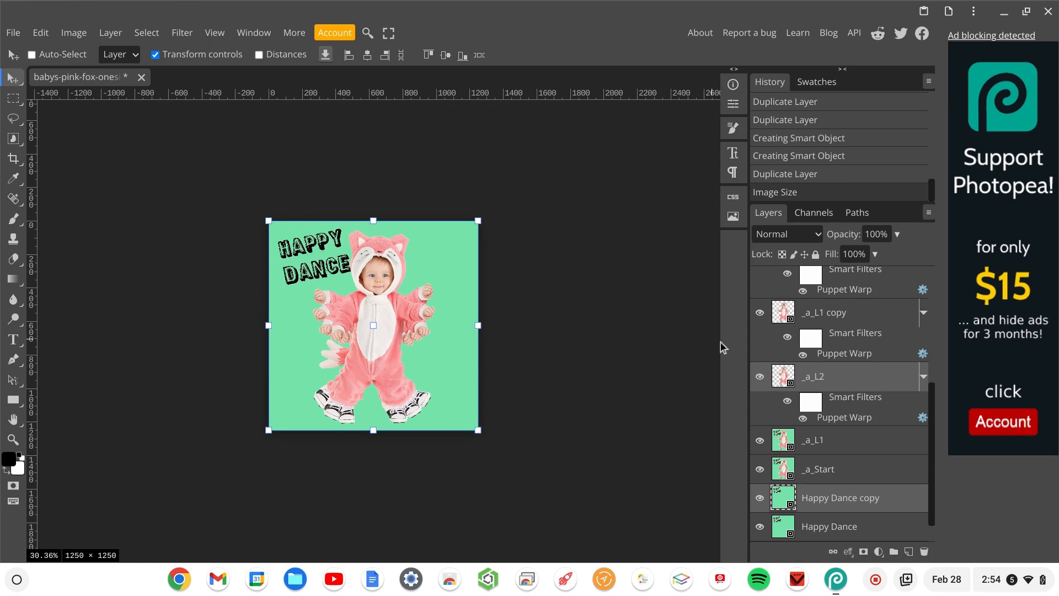
Combine the _a_L2 layer and Happy Dance copy into one smart object
left_click(836, 377)
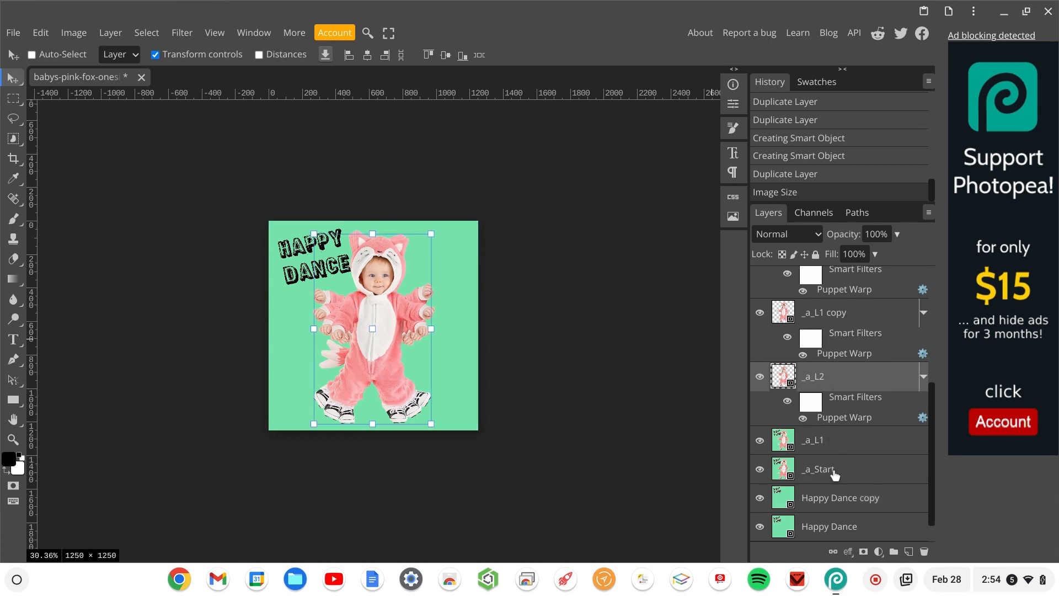
left_click(831, 504)
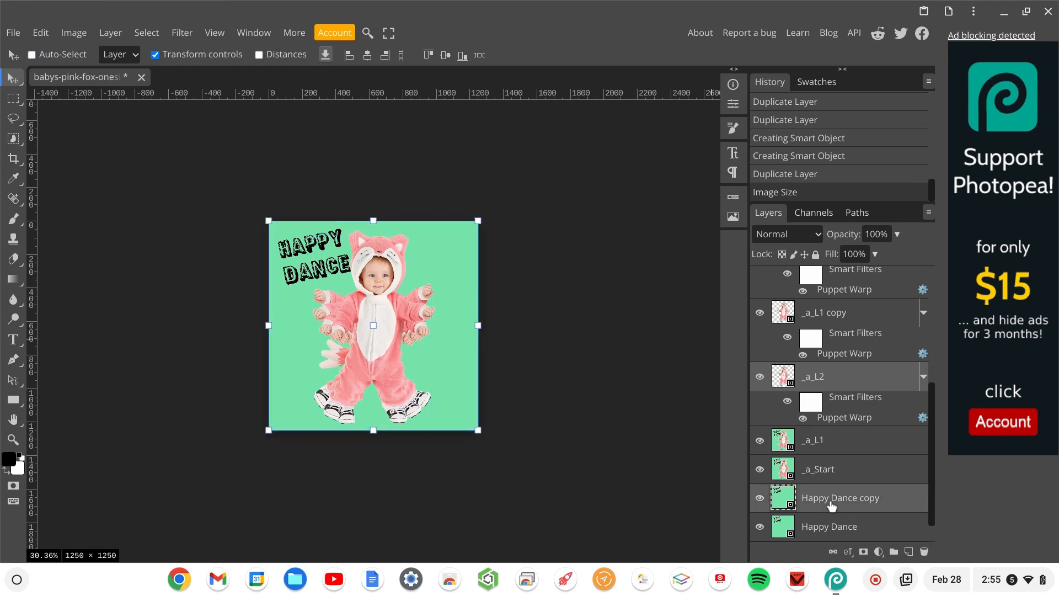
right_click(832, 505)
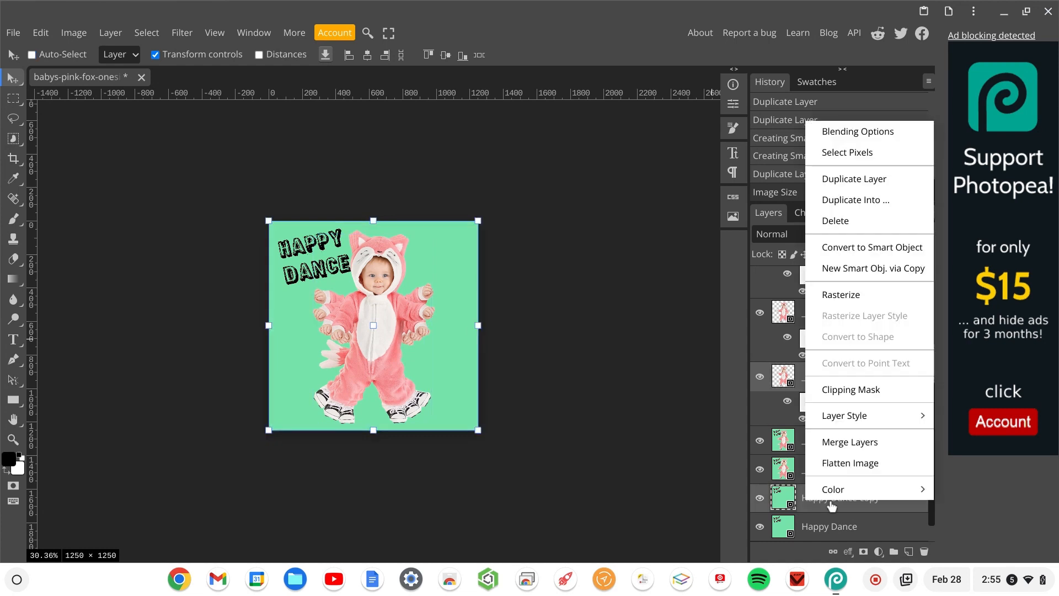
left_click(859, 248)
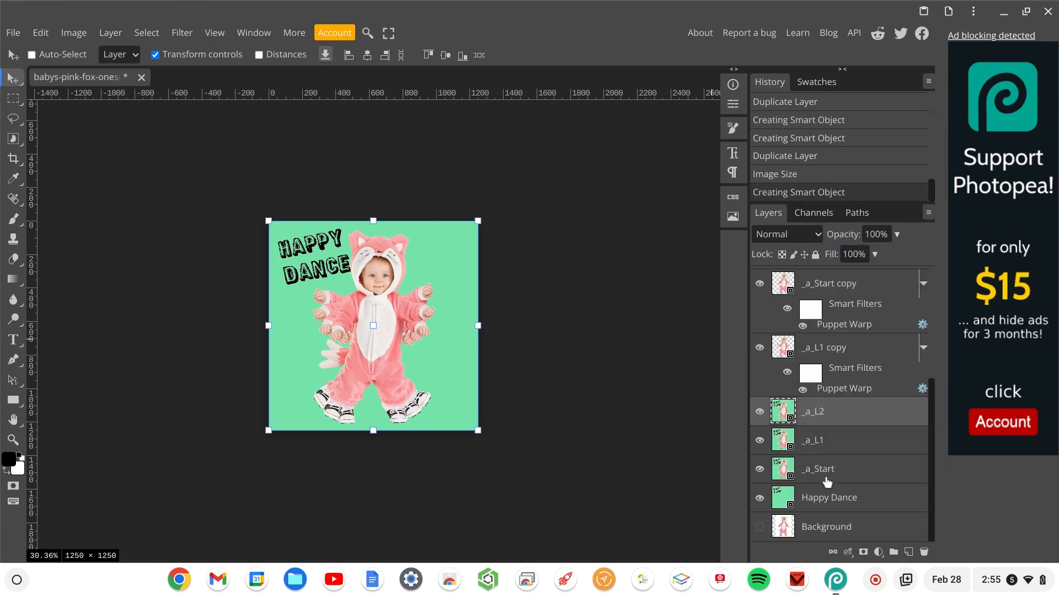
Duplicate the Happy Dance background layer and combine the duplicate with the _a_L1 copy layer into one smart object
left_click(831, 506)
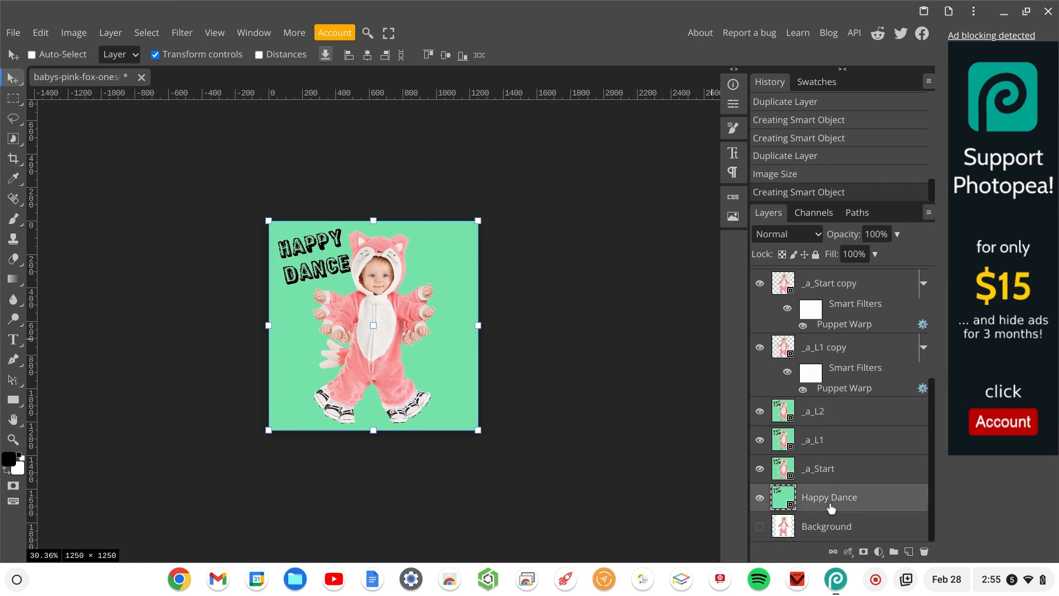
key("ctrl+j")
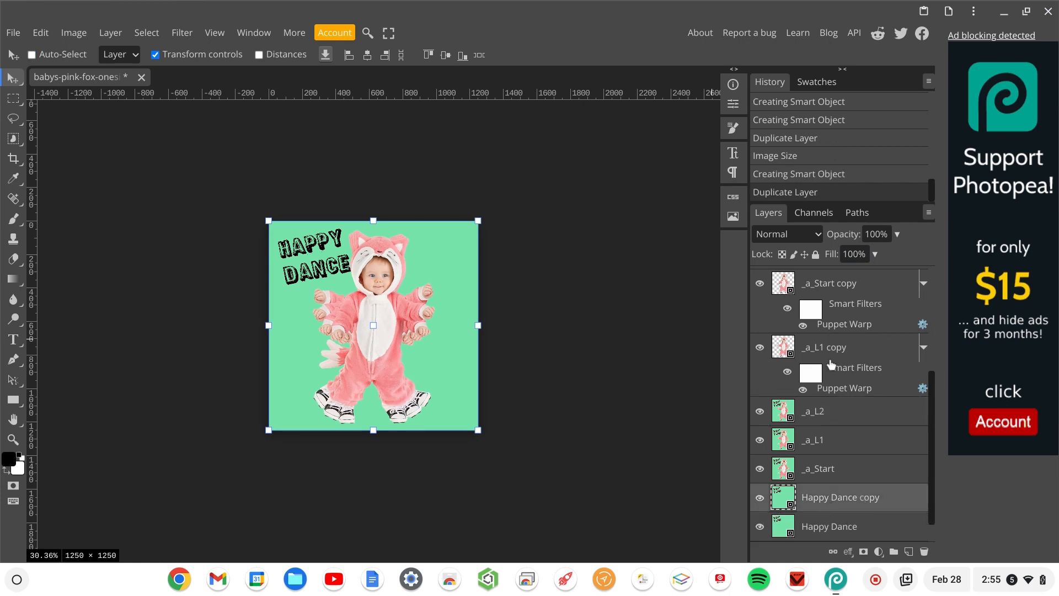
left_click(832, 352)
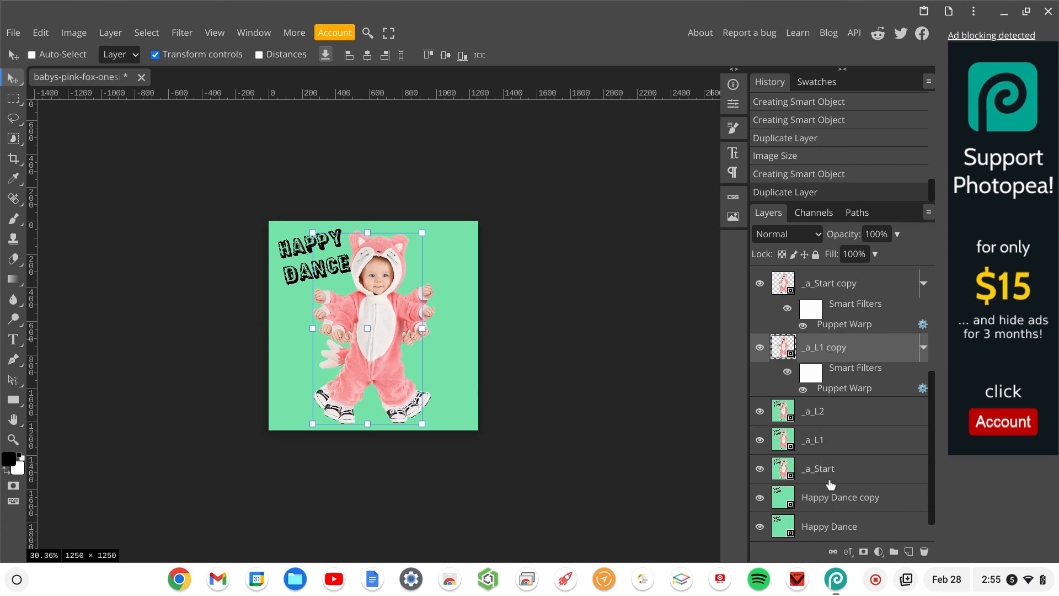
left_click(832, 498, "ctrl")
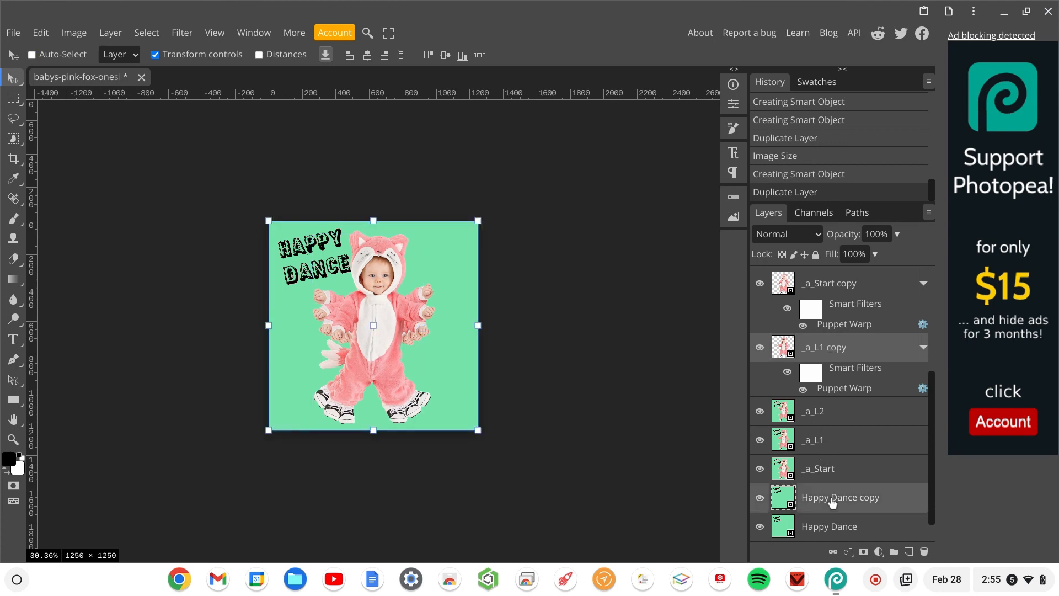
right_click(832, 499)
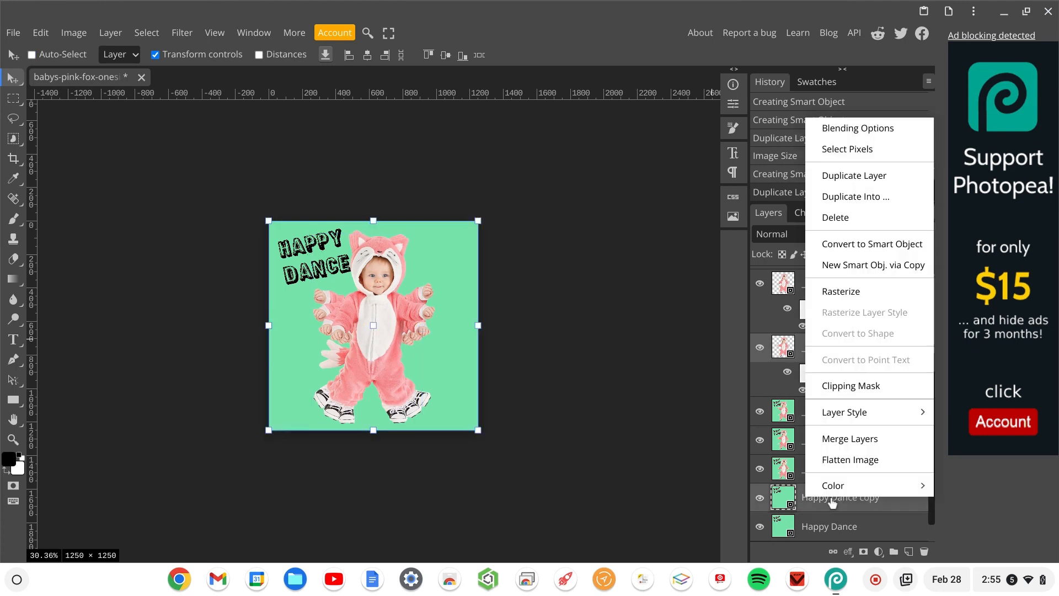
left_click(864, 248)
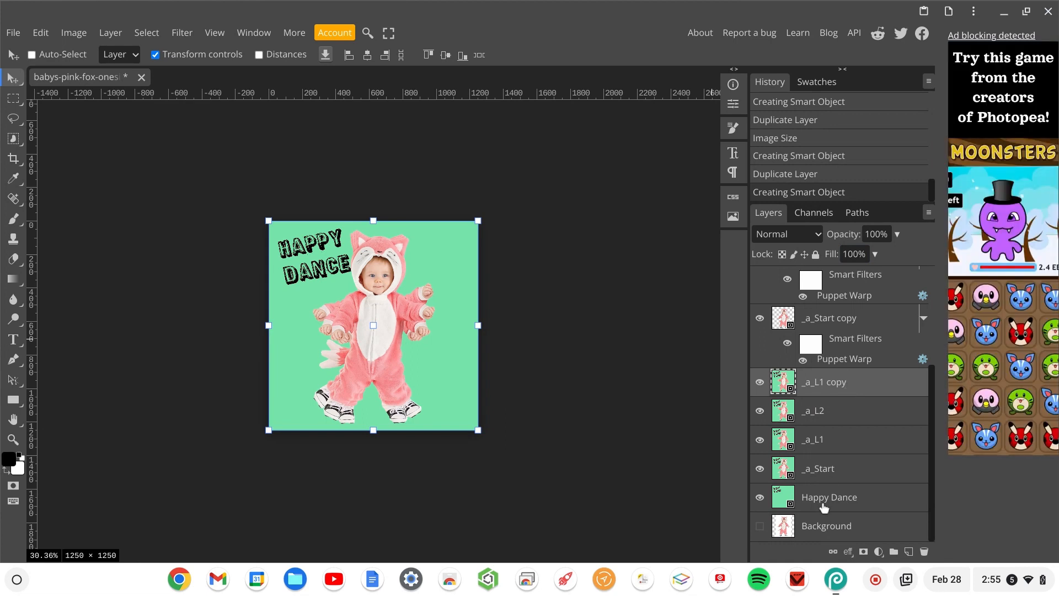
Open the contents of the Happy Dance smart object and recolor its HAPPY DANCE text white (ffffff)
left_click(786, 500)
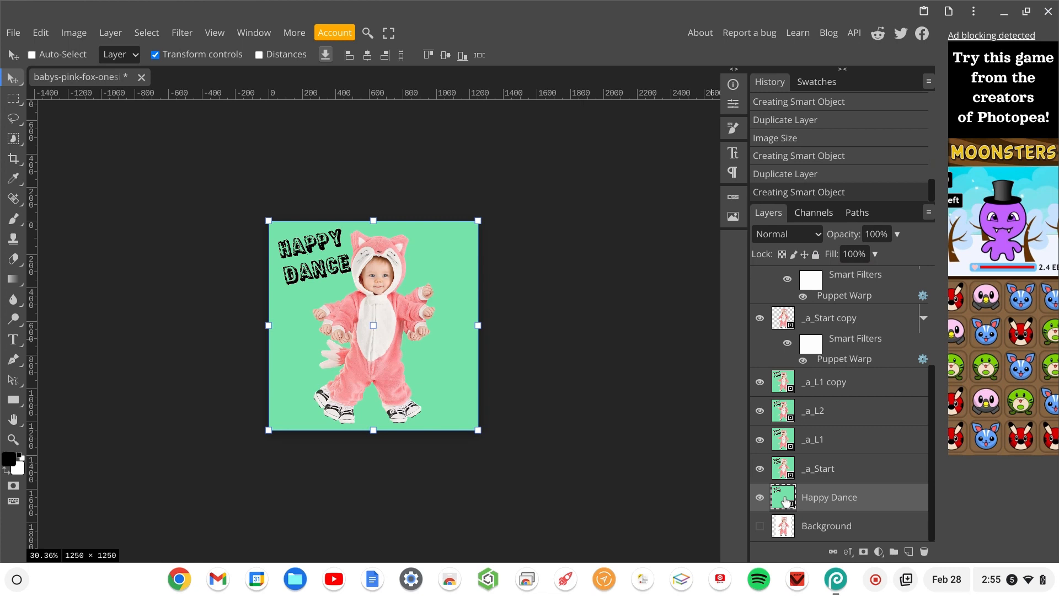
double_click(787, 500)
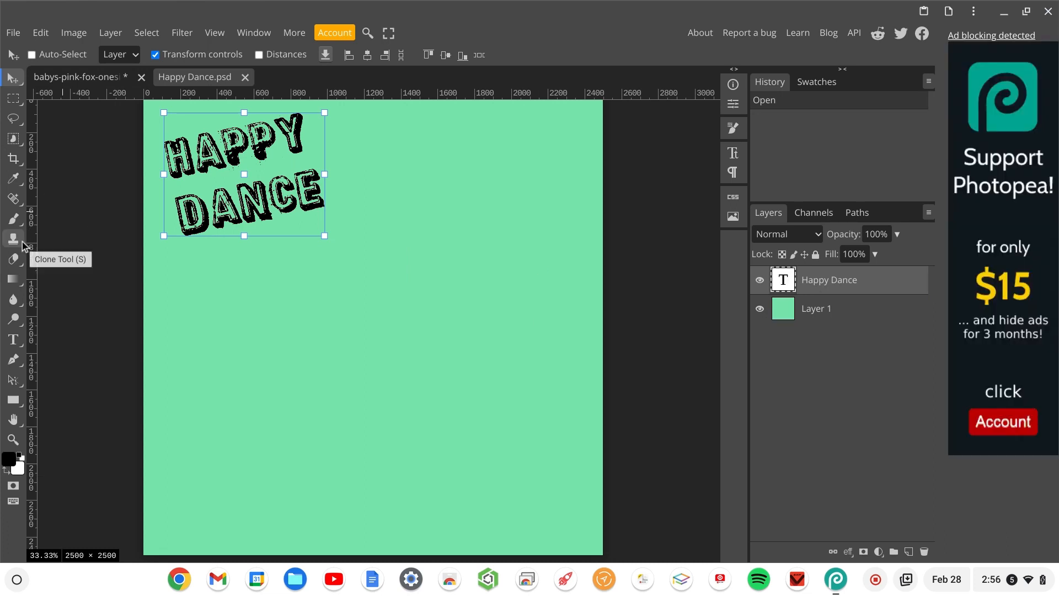
left_click(13, 339)
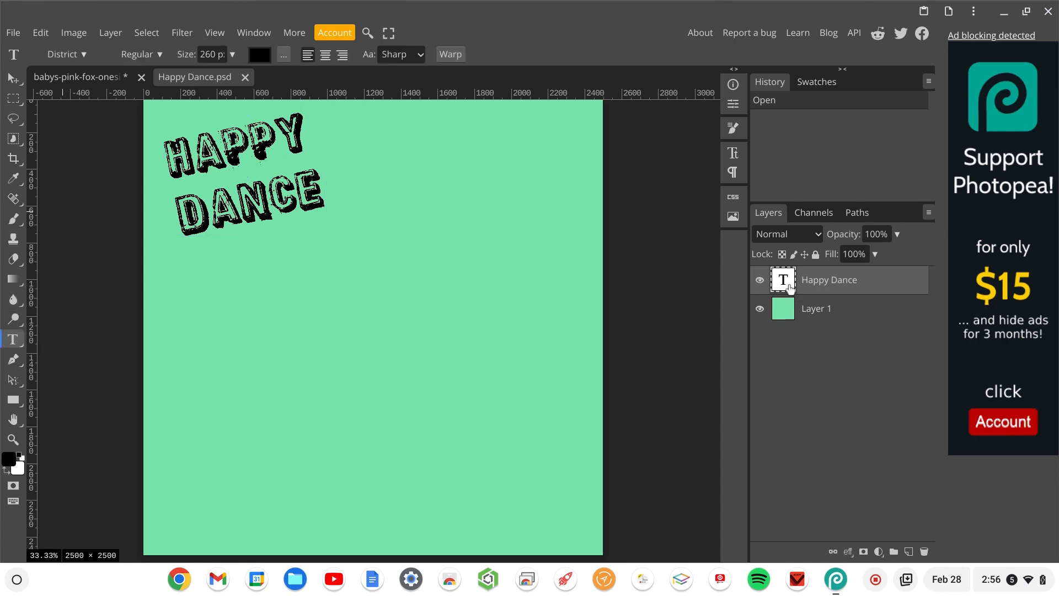
double_click(784, 279)
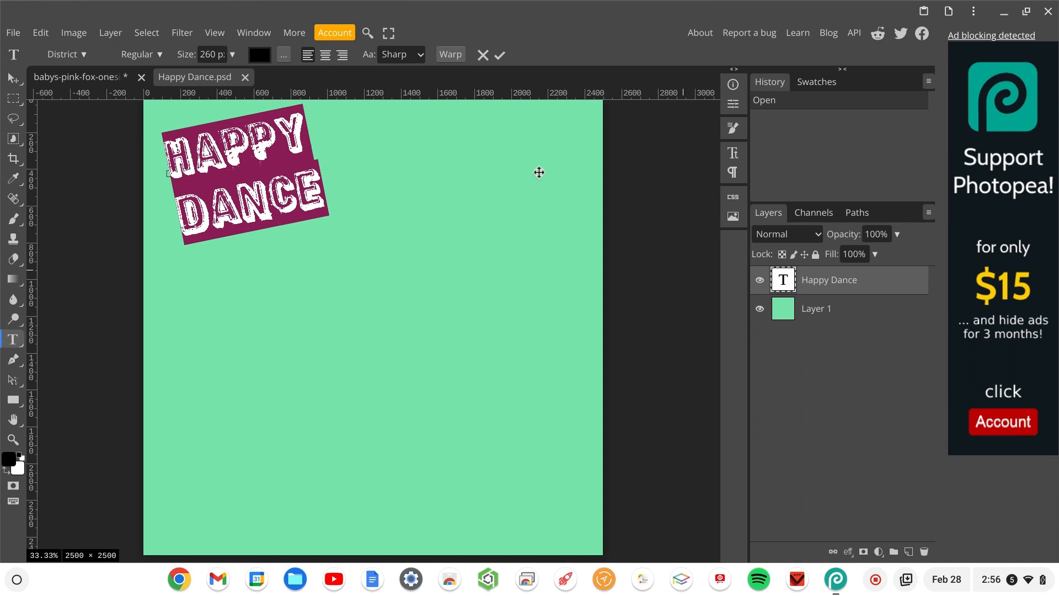
left_click(260, 55)
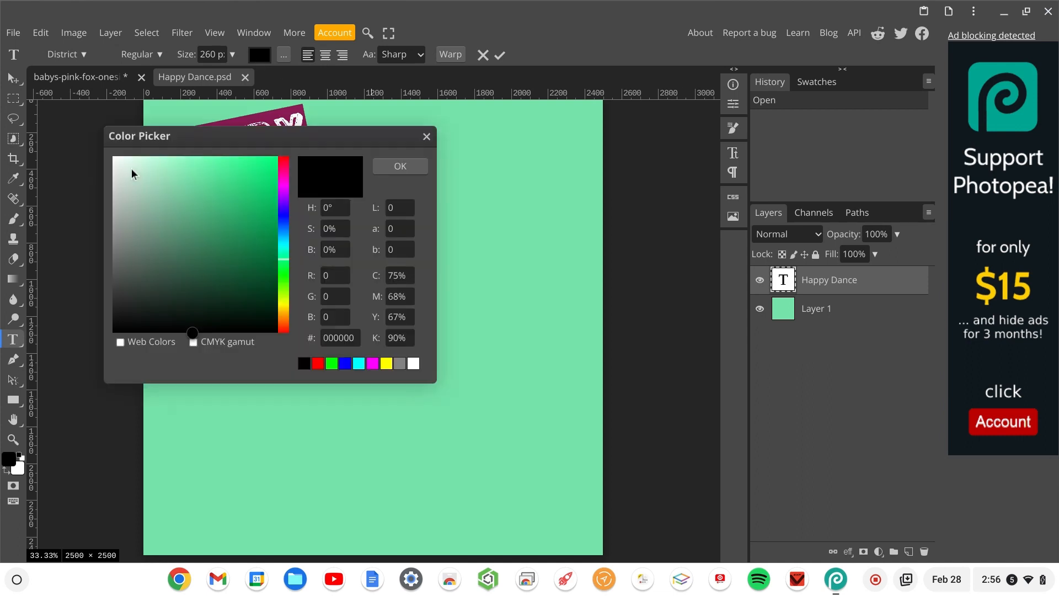
mouse_move(131, 170)
left_mouse_down()
mouse_move(91, 159)
mouse_move(87, 138)
left_mouse_up()
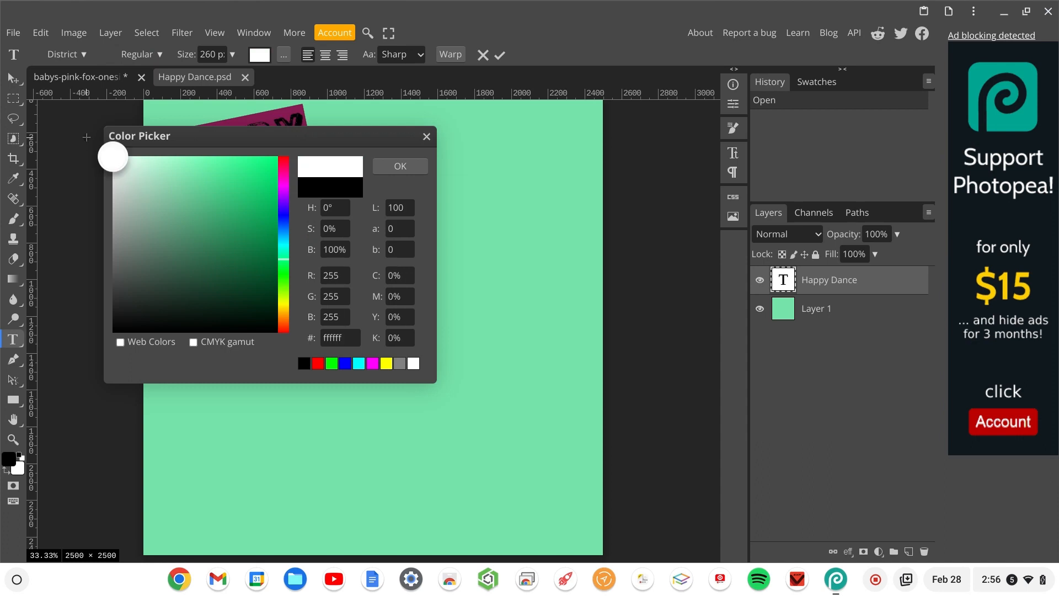
left_click(393, 171)
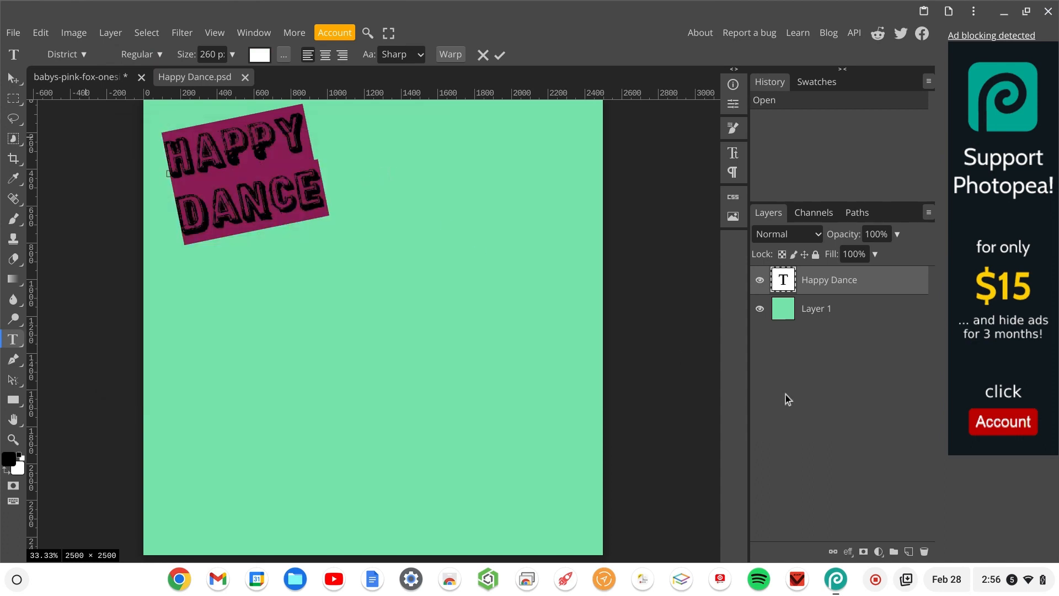
Fill the green Layer 1 background with custom pink f165e8 in Normal mode at 100% opacity
left_click(826, 321)
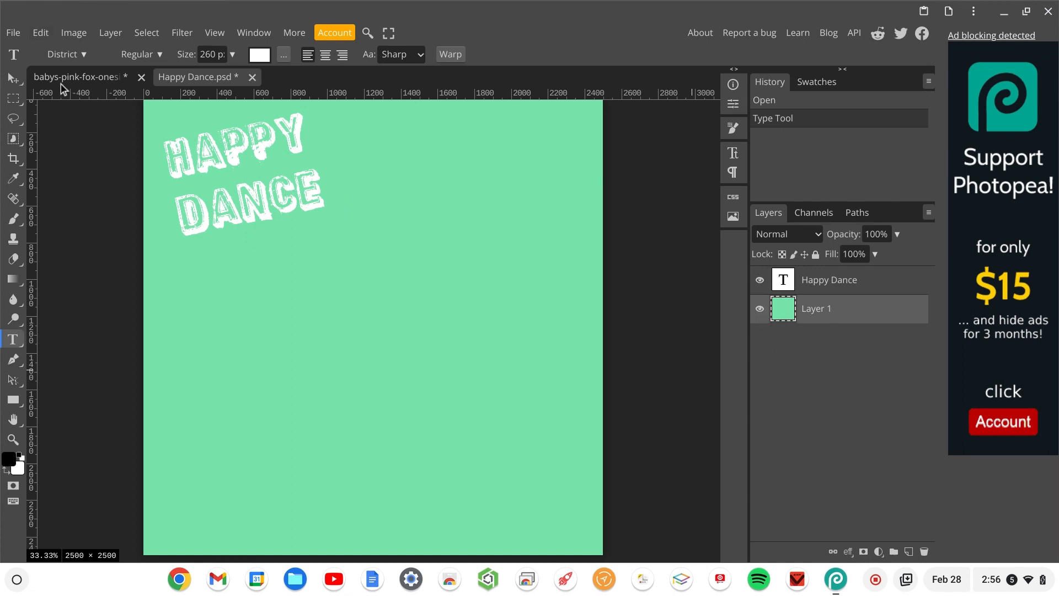
left_click(35, 34)
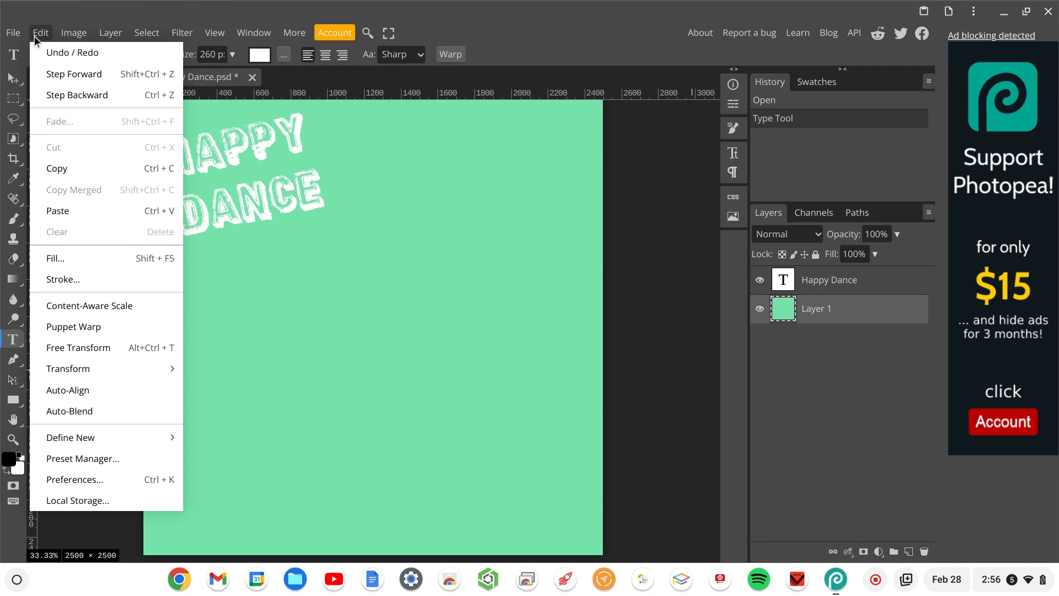
left_click(62, 263)
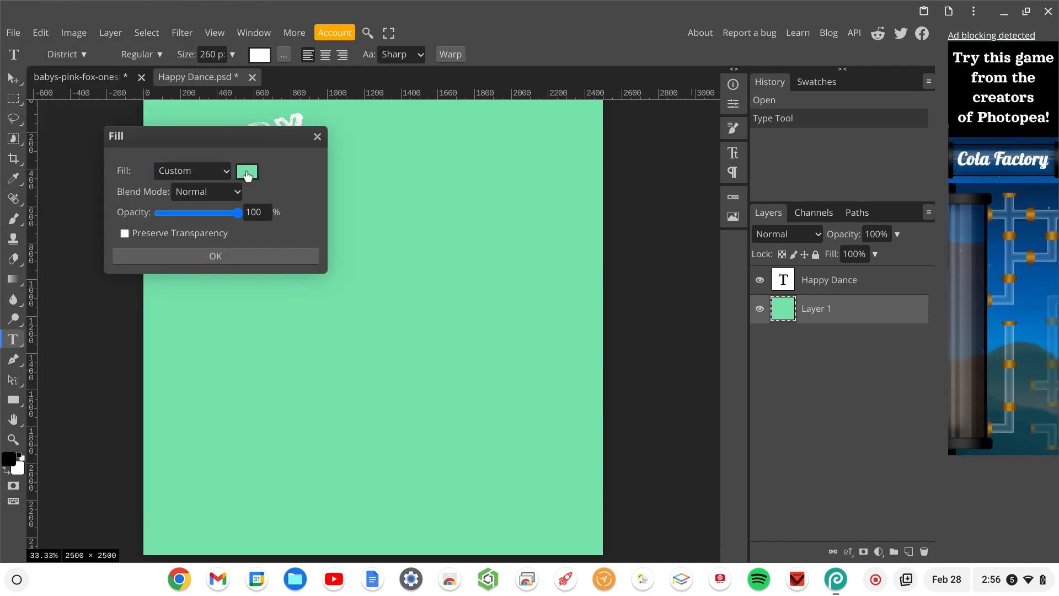
left_click(247, 173)
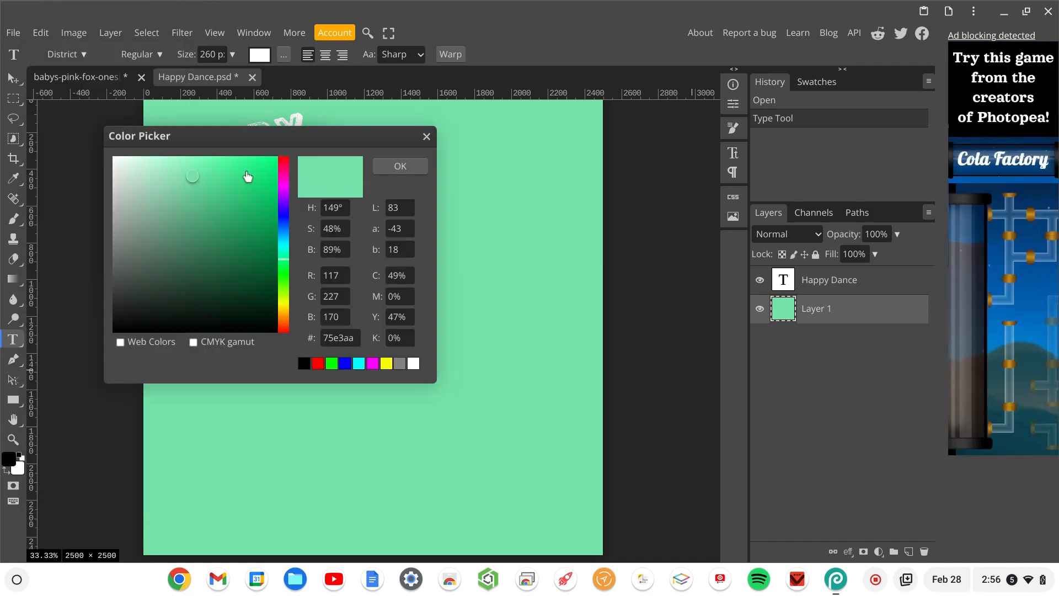
left_click(282, 186)
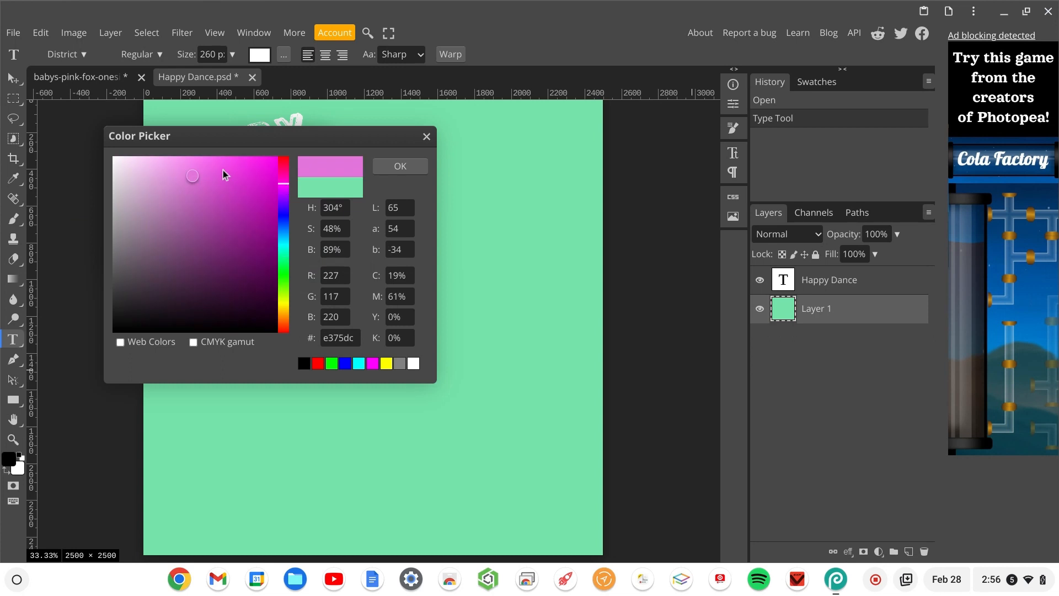
left_click(209, 167)
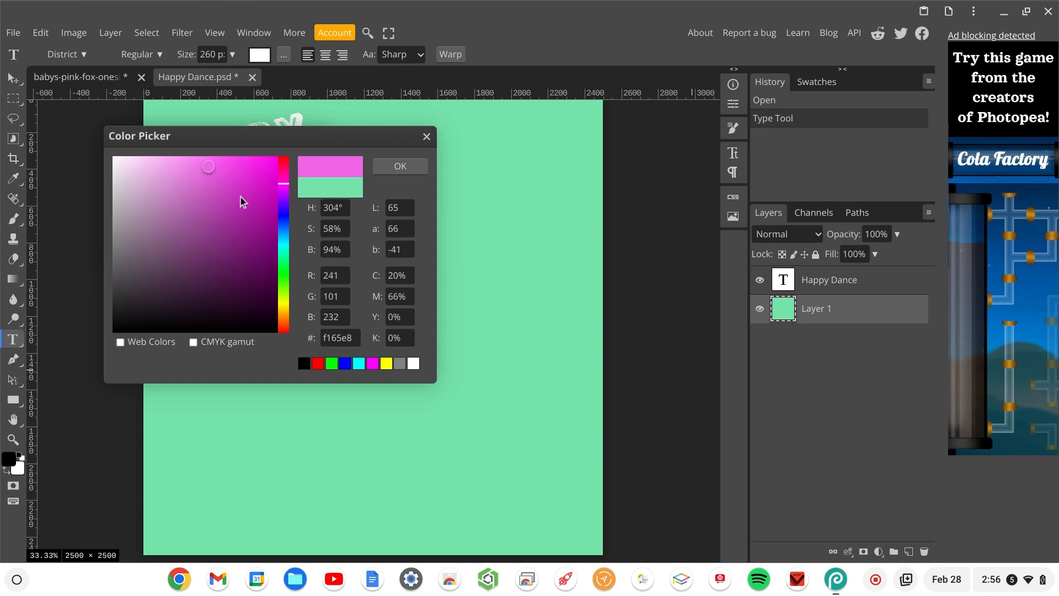
left_click(416, 170)
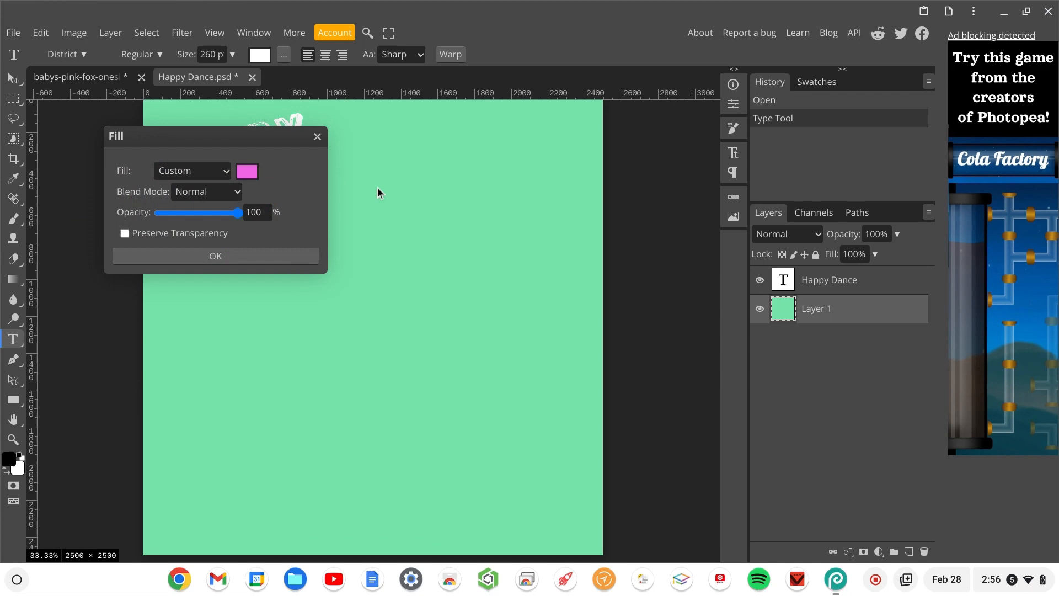
left_click(235, 257)
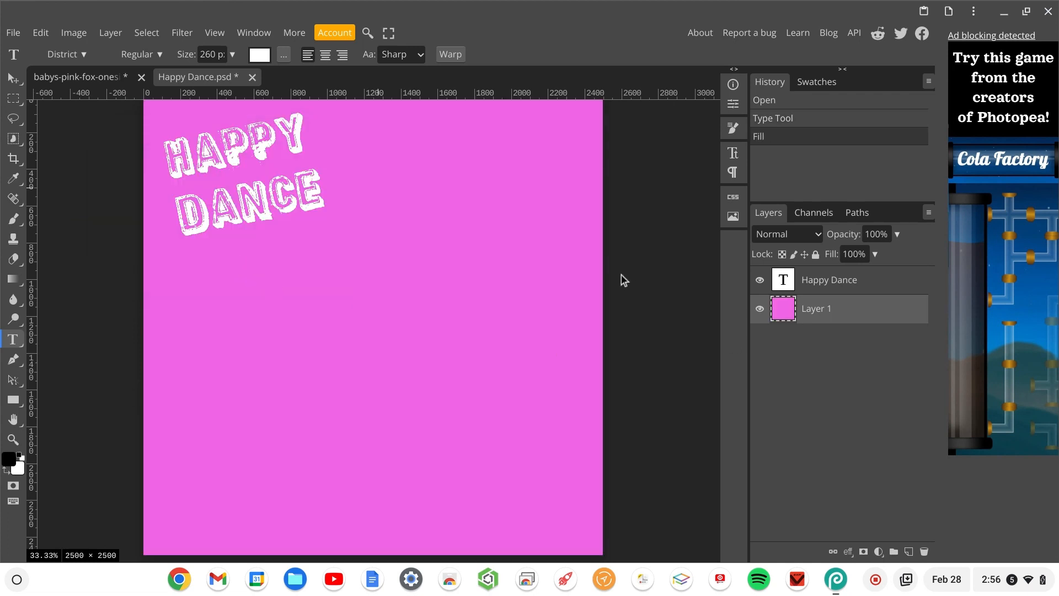
Save the edited Happy Dance smart object and close its document
left_click(12, 33)
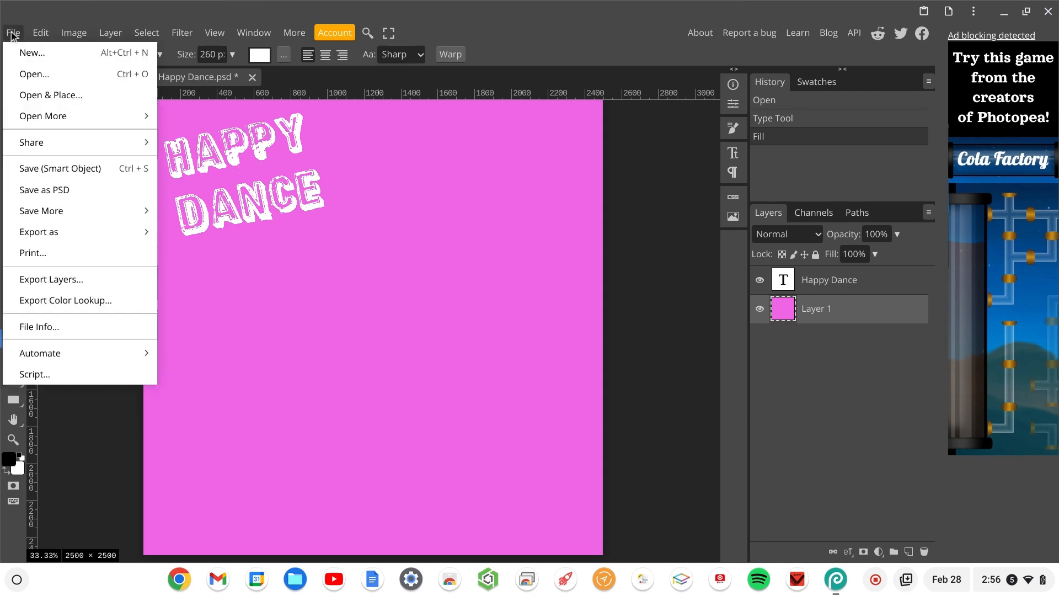
left_click(60, 168)
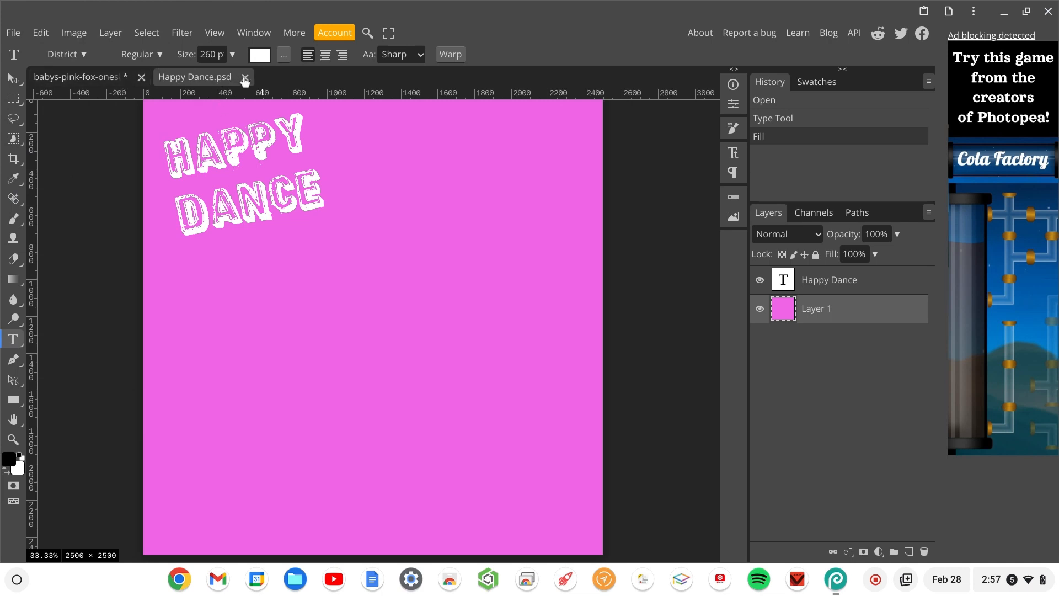
left_click(245, 77)
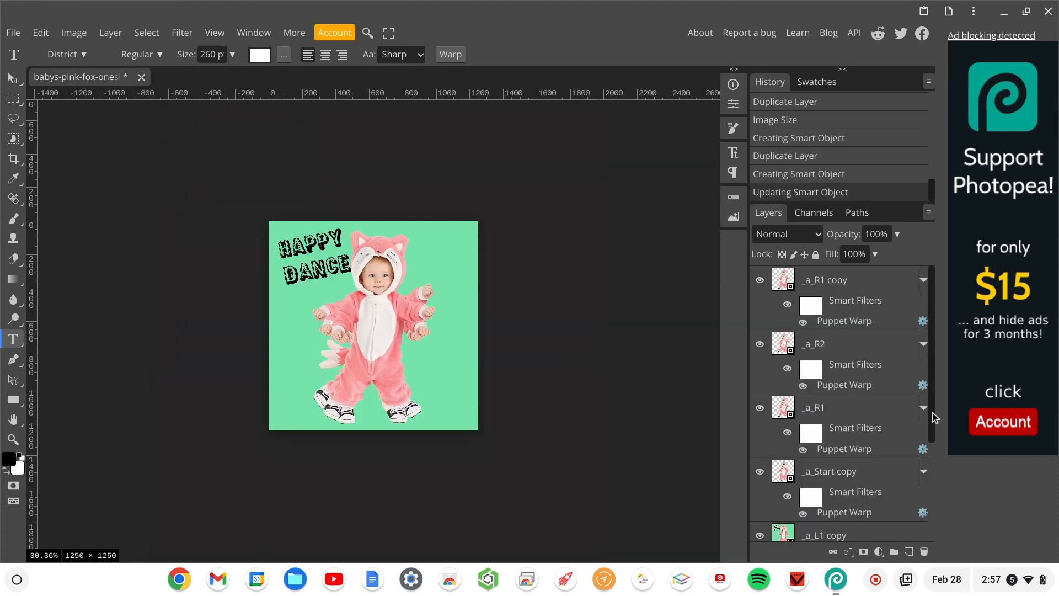
Move the pink Happy Dance background layer between the _a_Start copy and _a_L1 copy layers
left_click_drag(933, 416, 919, 514)
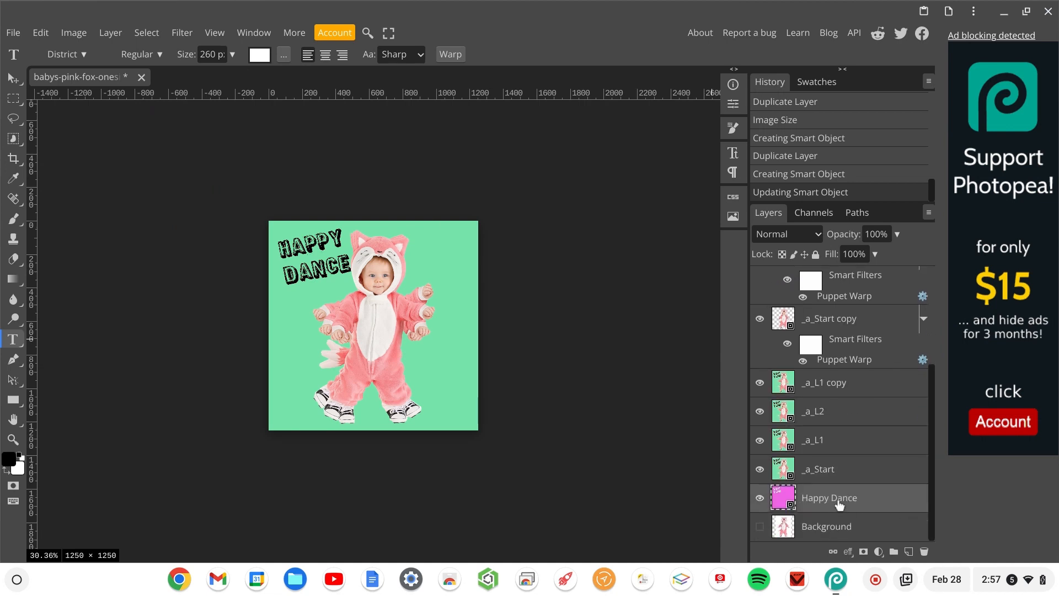
left_click_drag(838, 502, 844, 359)
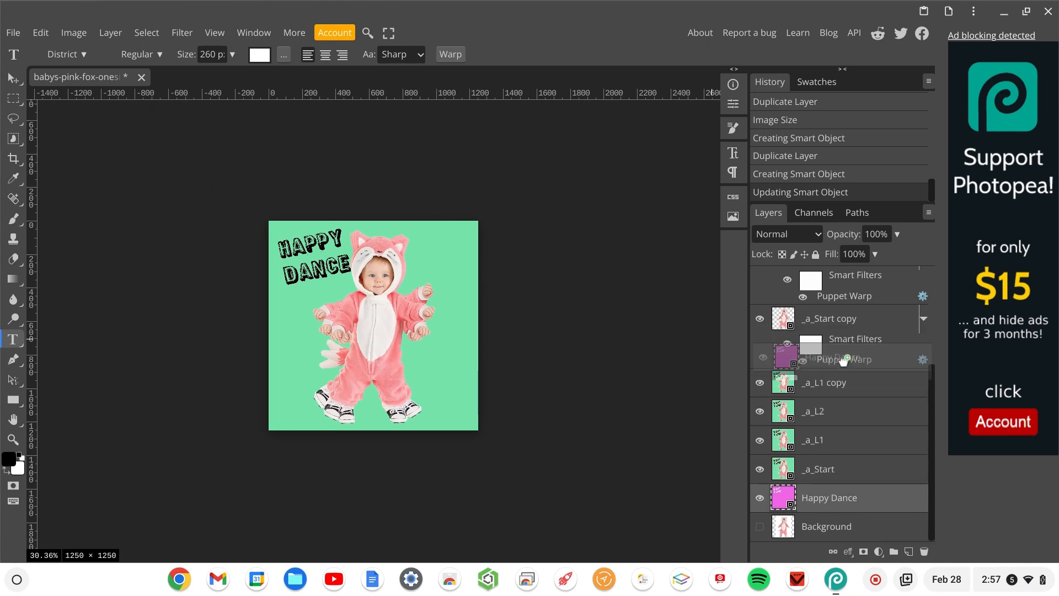
left_click_drag(807, 511, 811, 372)
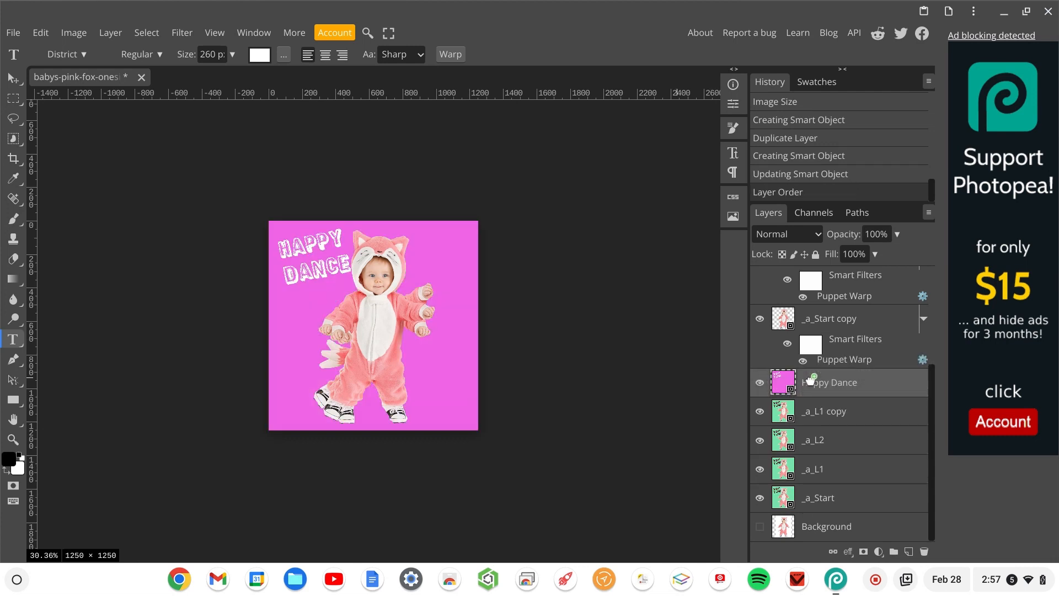
Duplicate the pink Happy Dance layer three times and combine the topmost duplicate with the _a_Start copy layer into one smart object
left_click_drag(934, 405, 935, 333)
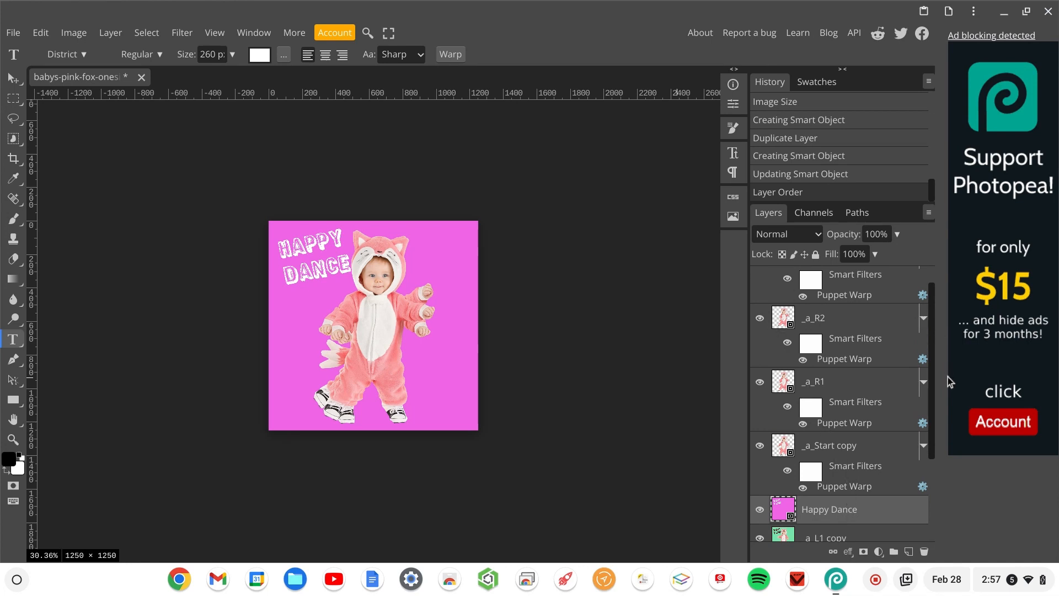
mouse_move(932, 374)
left_mouse_down()
mouse_move(936, 355)
mouse_move(936, 379)
left_mouse_up()
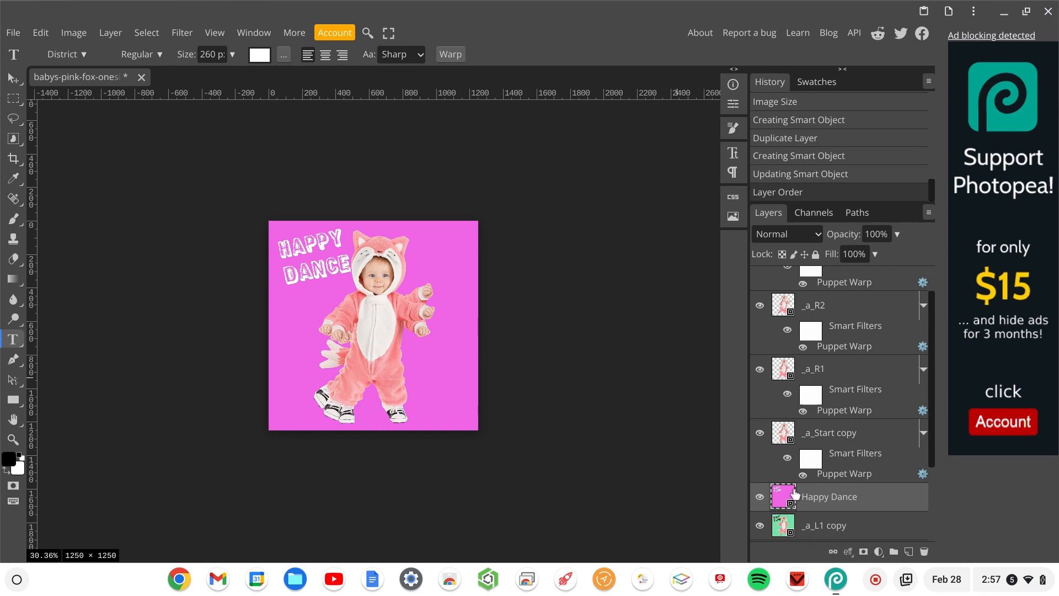
key("ctrl+j")
key("ctrl+j")
key("ctrl+j")
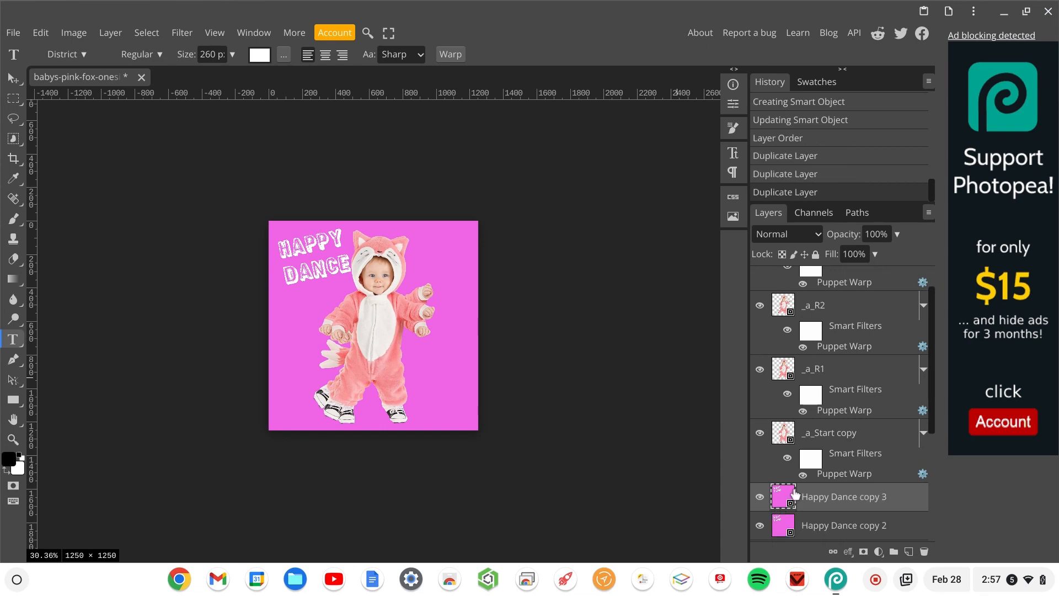
right_click(842, 437)
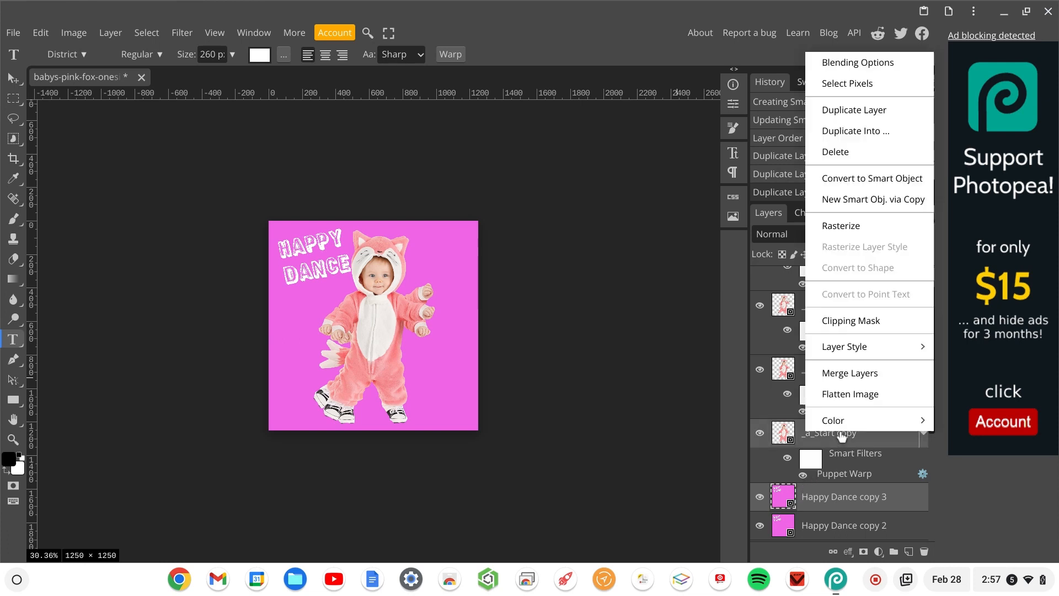
left_click(858, 177)
Try to combine the _a_R1 layer with Happy Dance copy 2 into one smart object
left_click(833, 463)
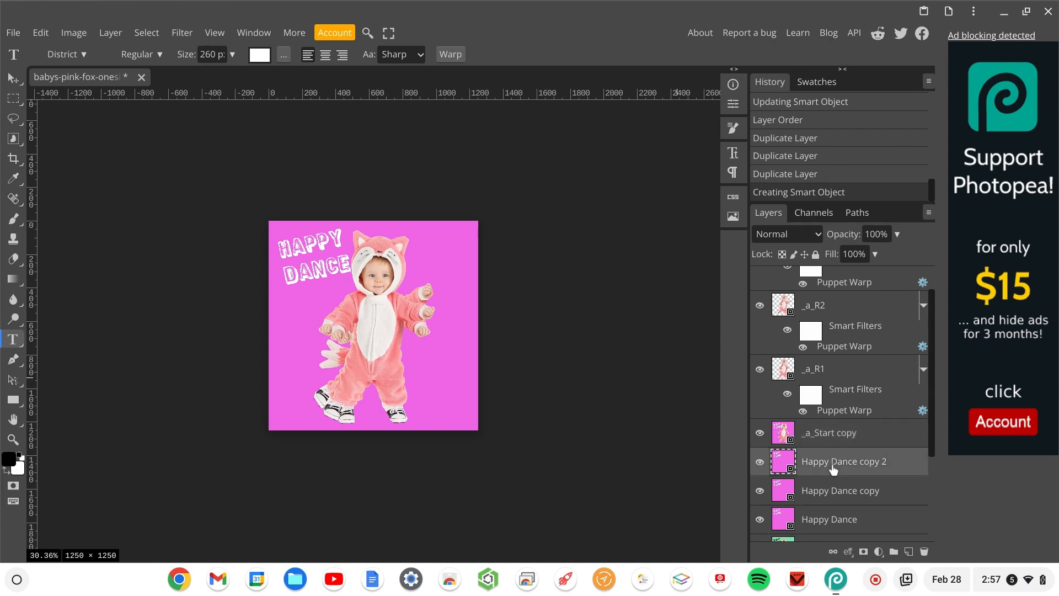
right_click(824, 370)
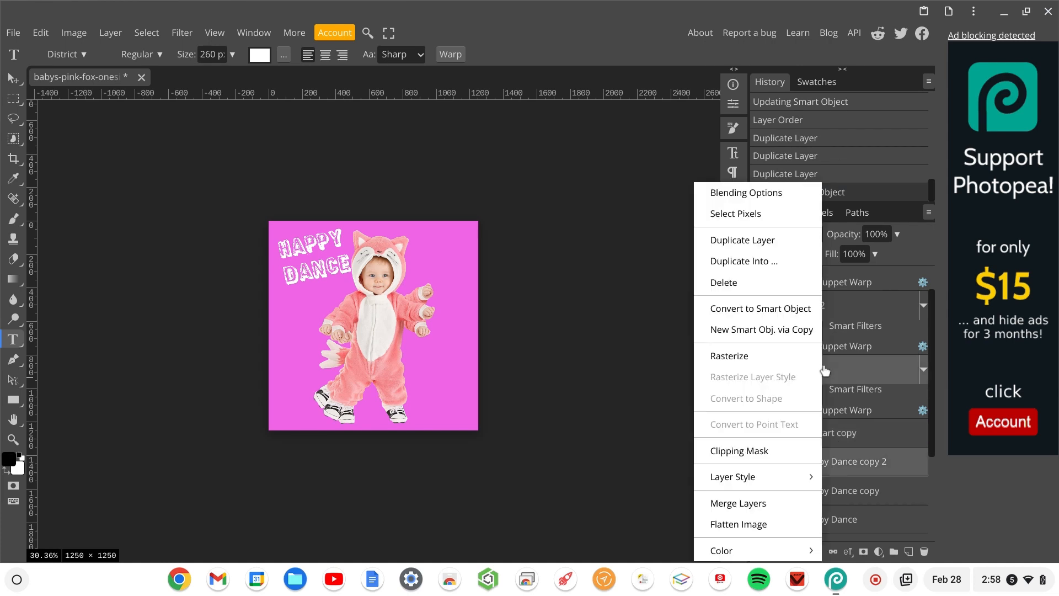
left_click(797, 310)
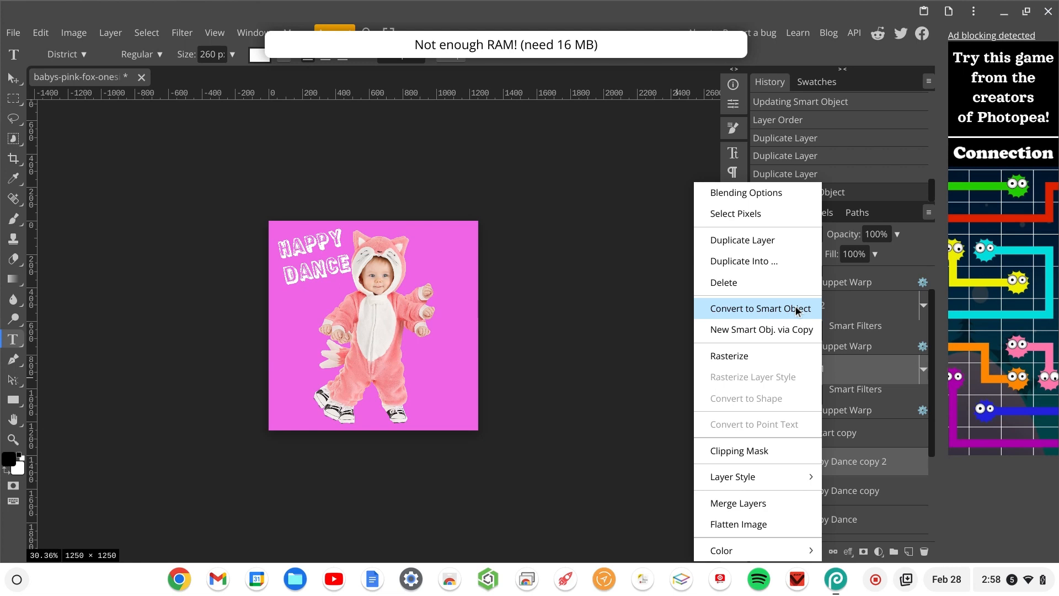
left_click(661, 198)
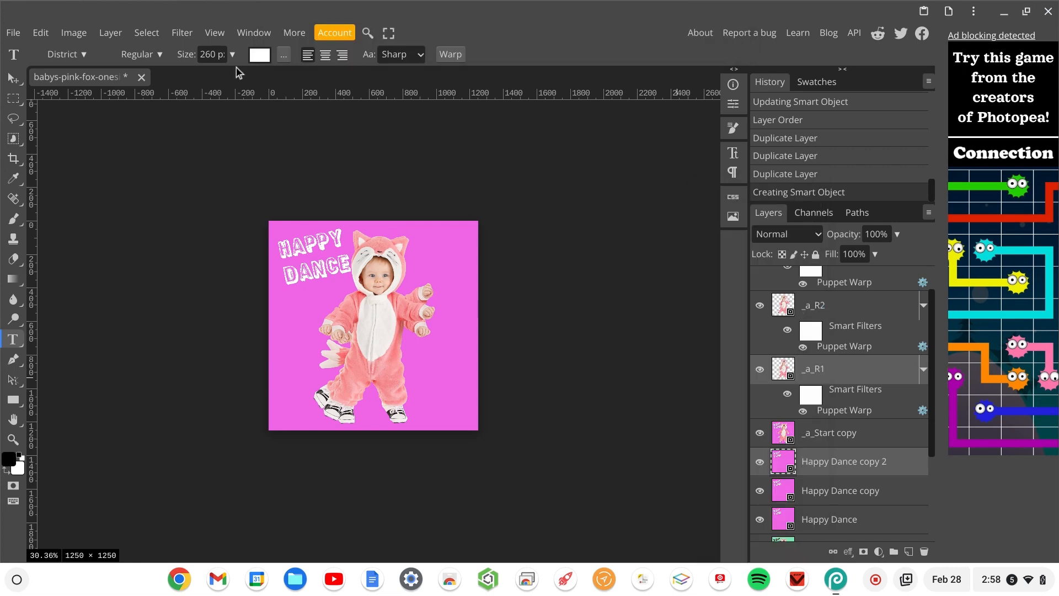
Resize the image to 800 × 800 pixels with Bilinear resampling
left_click(78, 34)
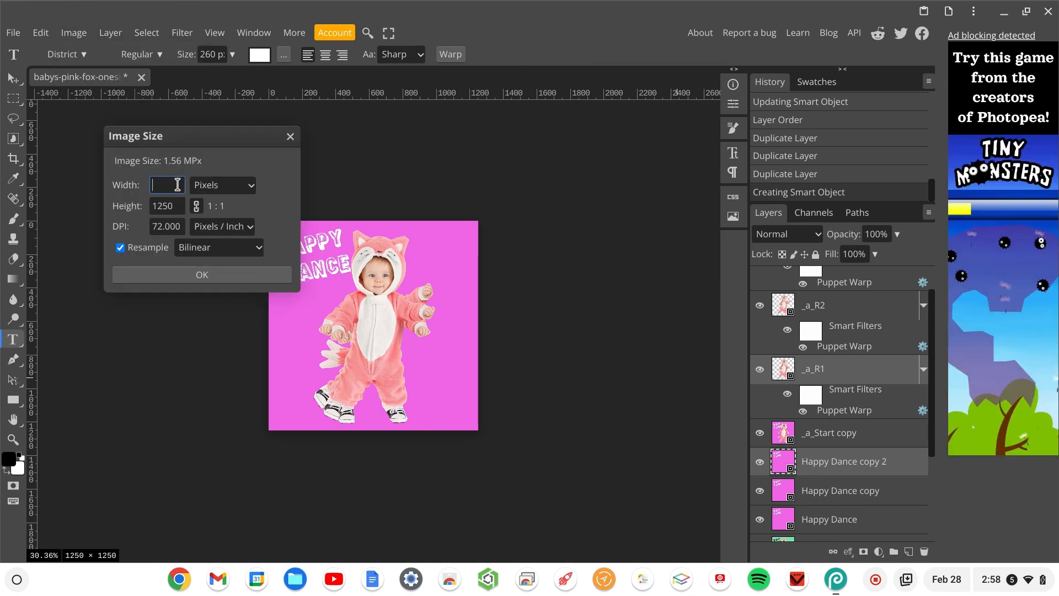
type("800")
left_click(177, 206)
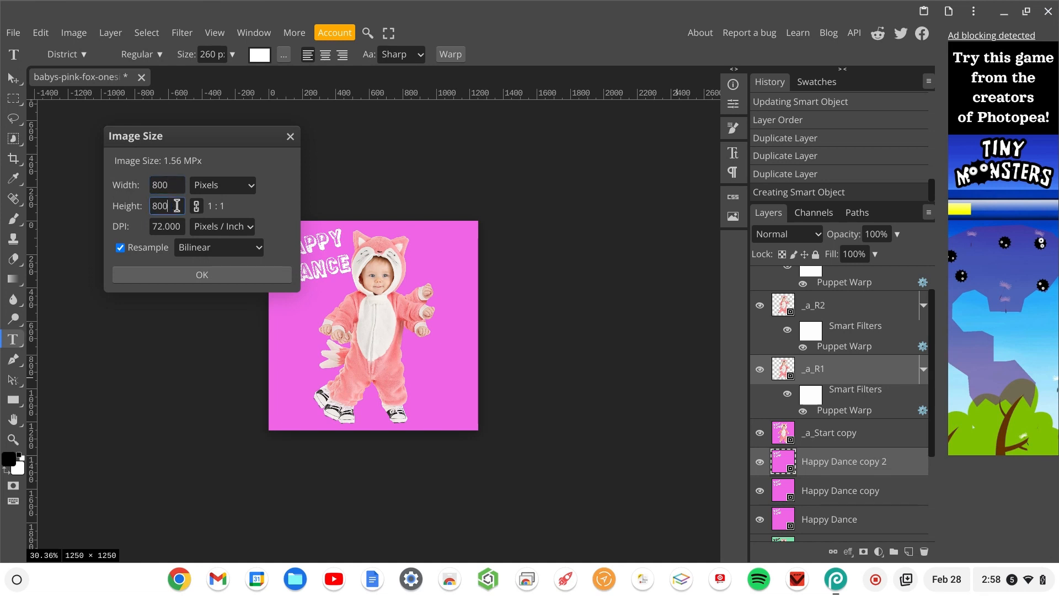
left_click(202, 275)
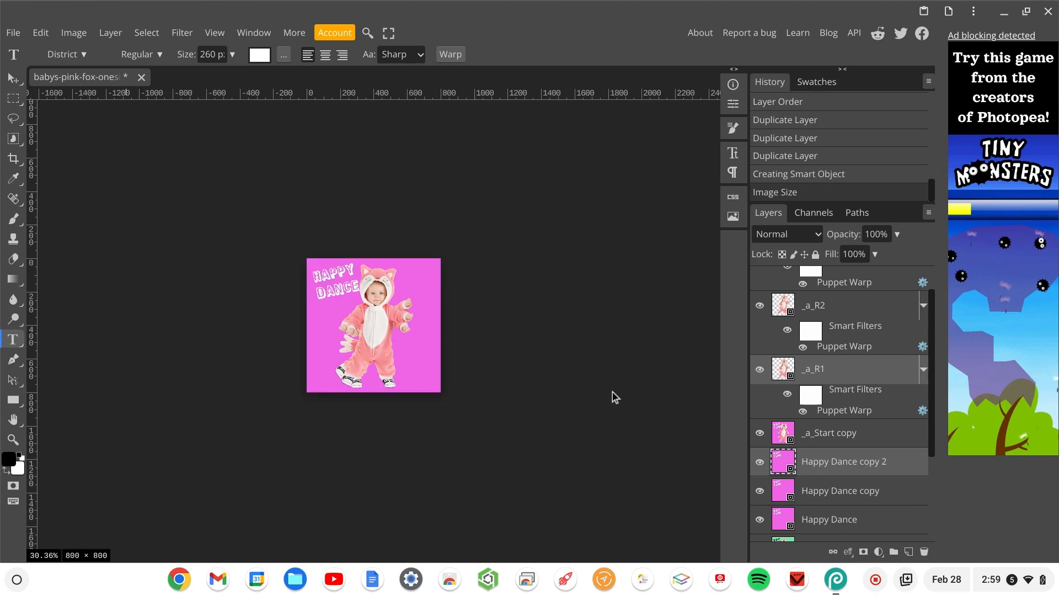
Combine _a_R1 with Happy Dance copy 2, and _a_R2 with Happy Dance copy, each pair into its own smart object
left_click(860, 366)
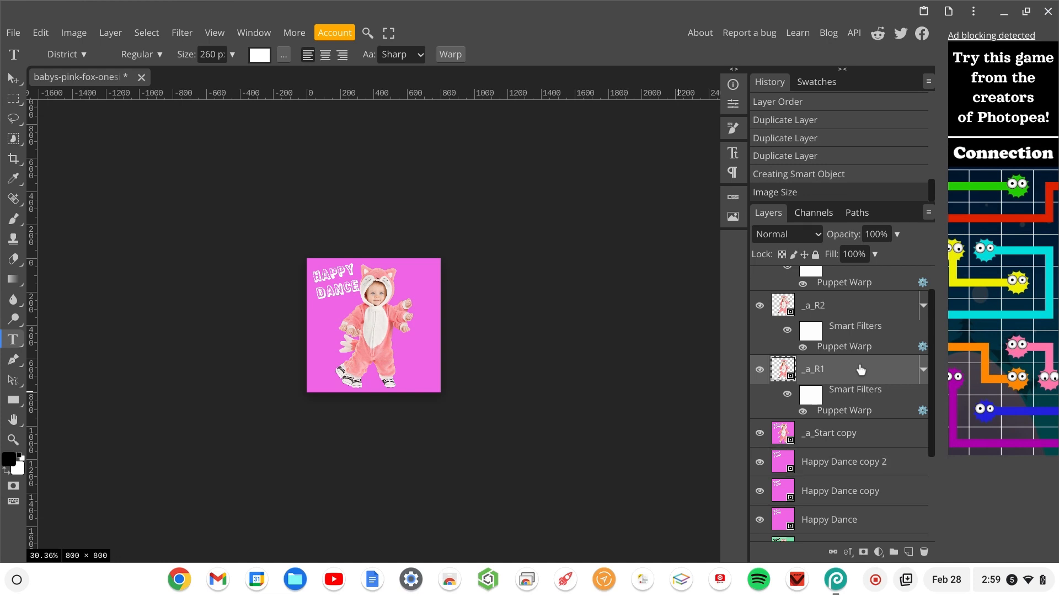
right_click(849, 467)
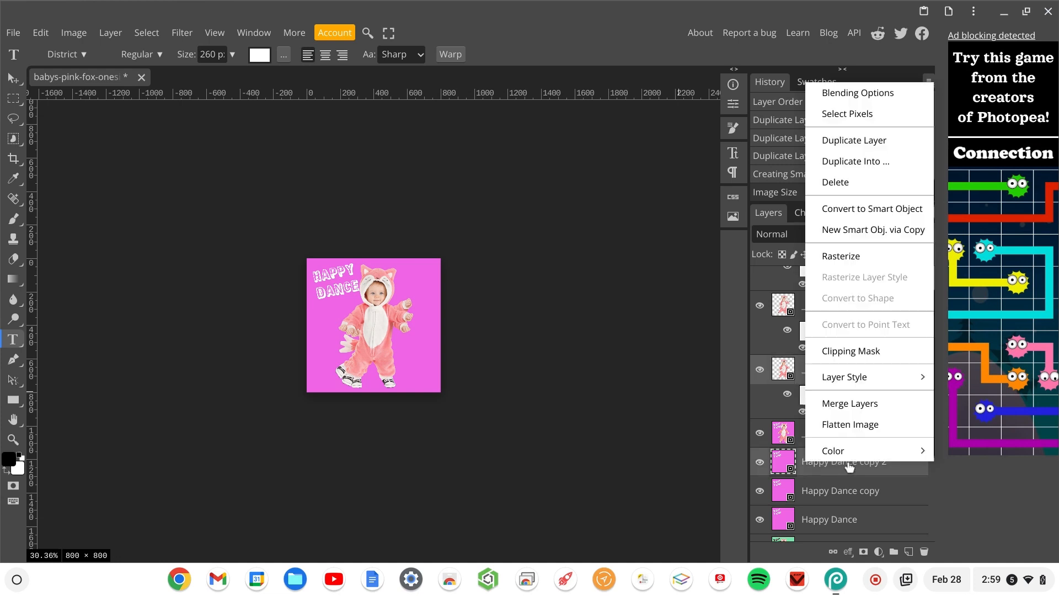
left_click(866, 210)
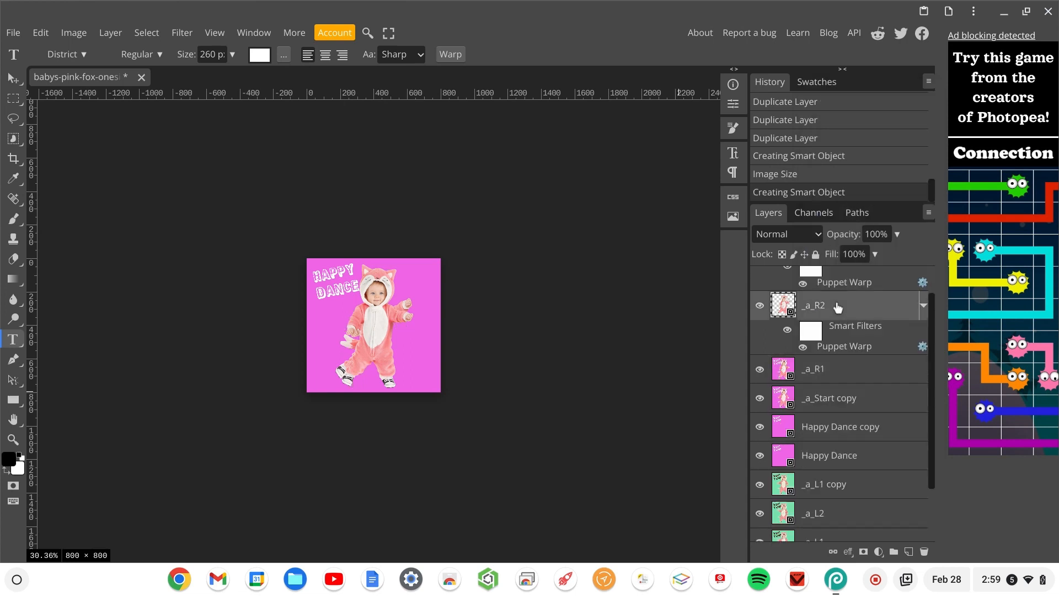
right_click(842, 428)
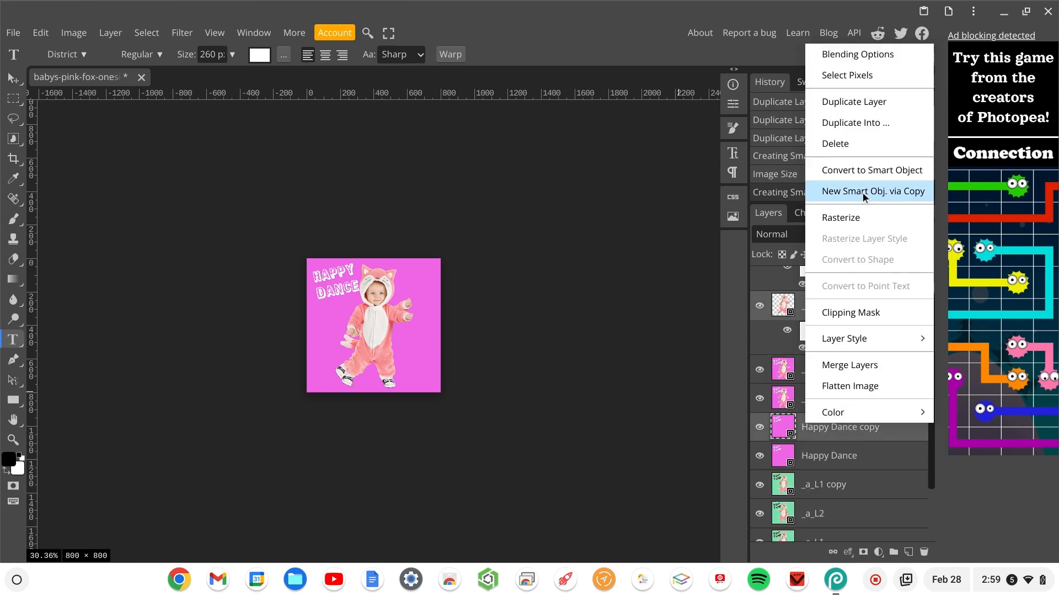
left_click(868, 170)
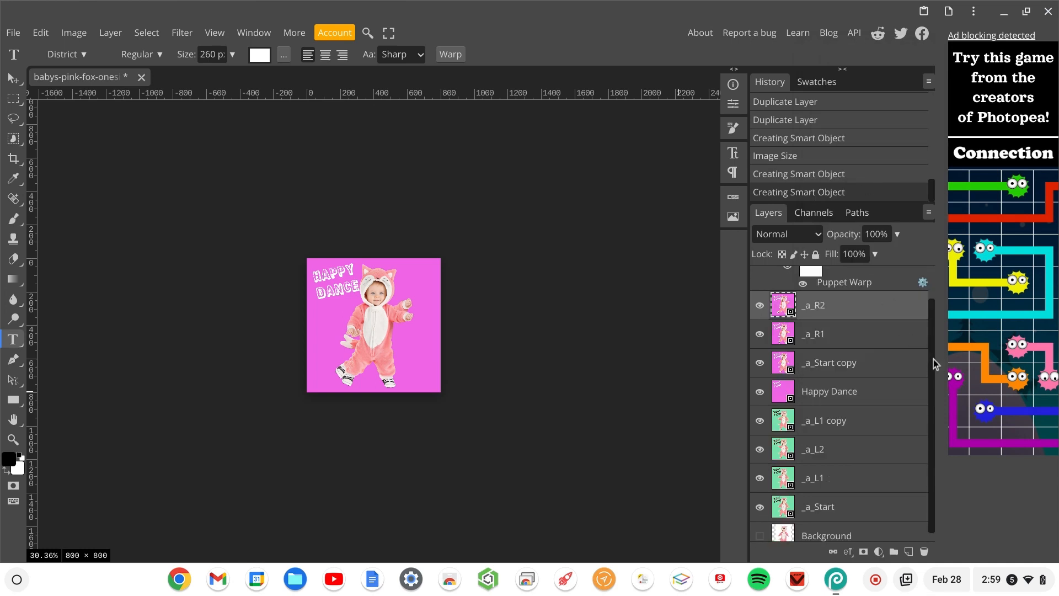
Combine the _a_R1 copy layer with the remaining pink Happy Dance layer into one smart object
scroll(936, 353, "up", 2)
left_click(841, 287)
left_click(853, 434, "ctrl")
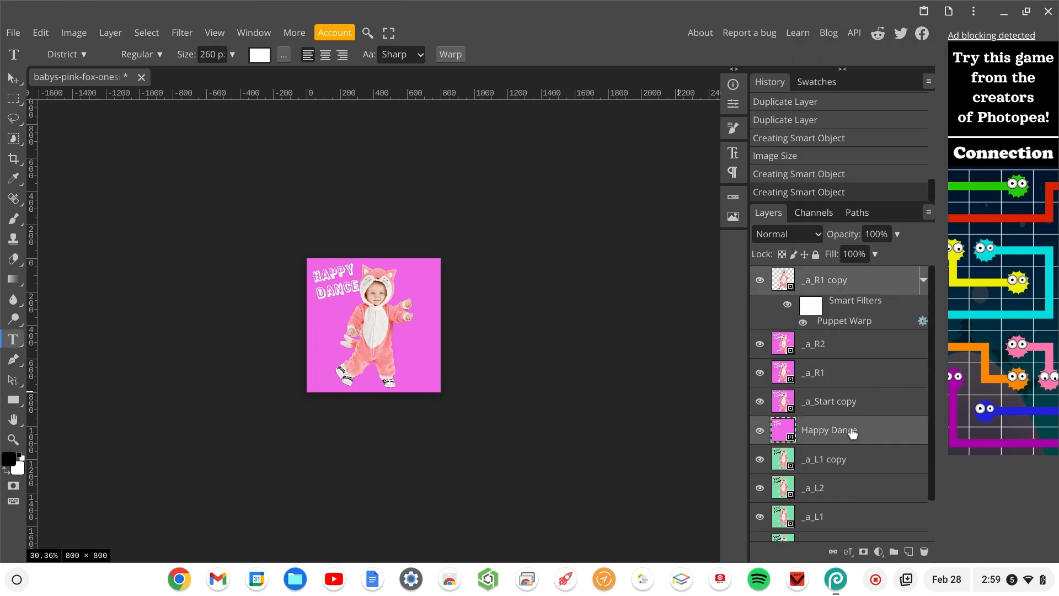
right_click(852, 434)
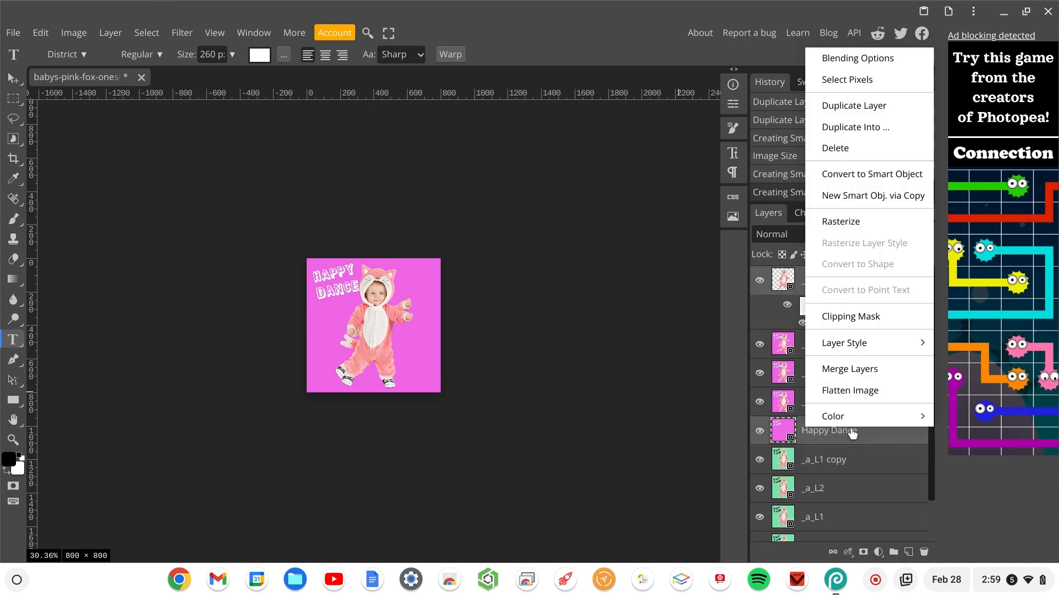
left_click(860, 173)
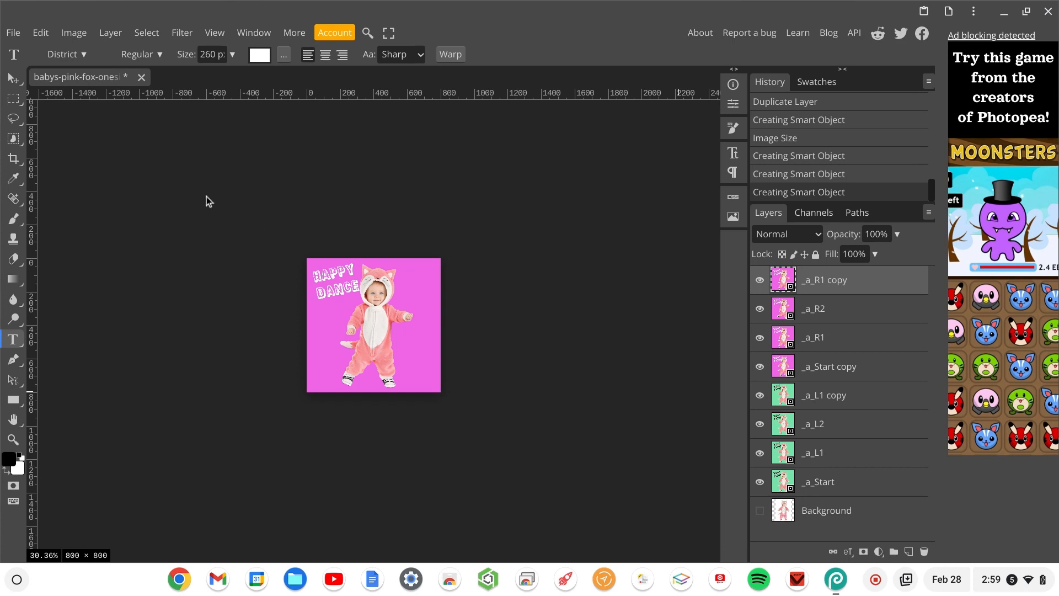
Open the export format choices for the layered animation
left_click(15, 33)
mouse_move(53, 231)
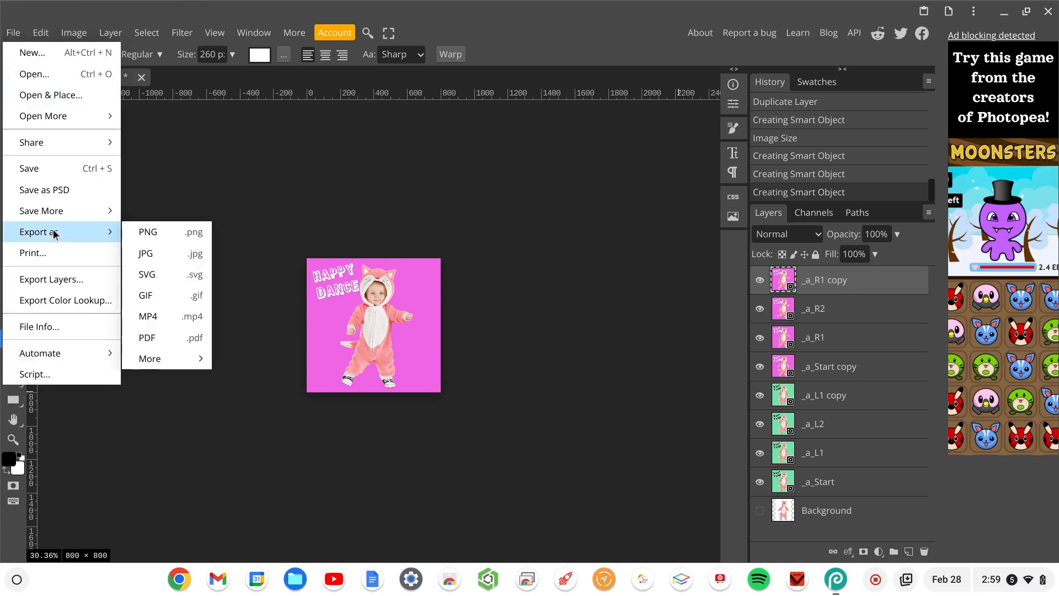